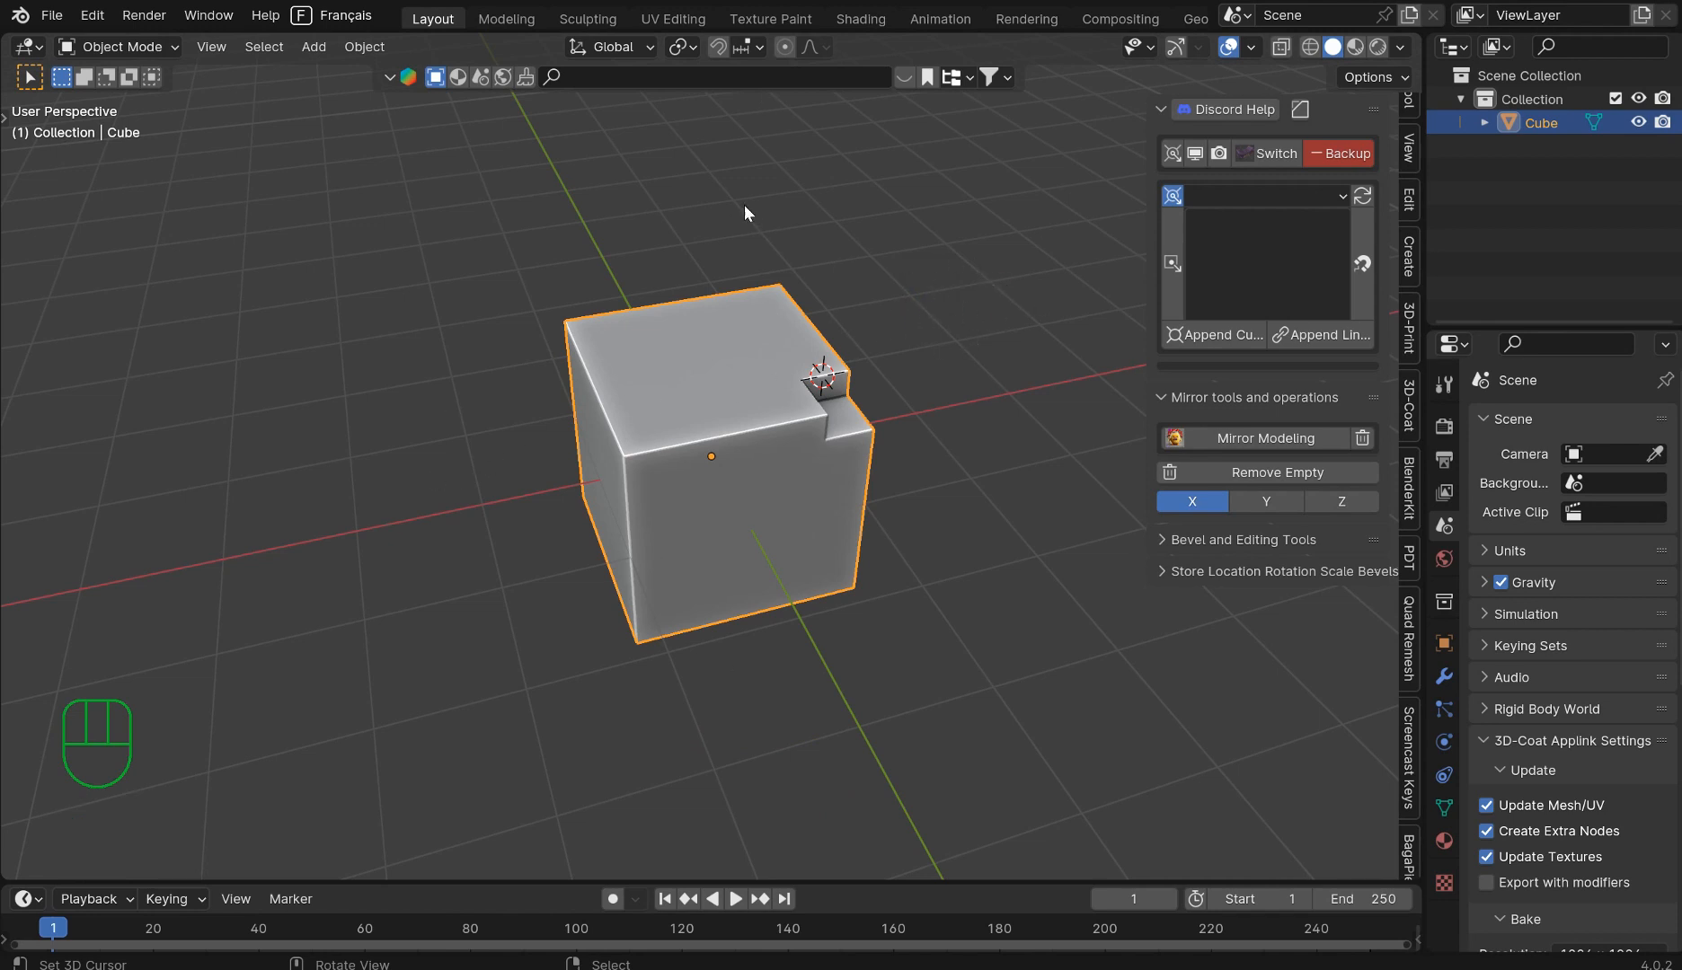
Step: Mirror the cube's corner notch across X with Mirror X, and to the lower half with Mirror Z Up
key("p")
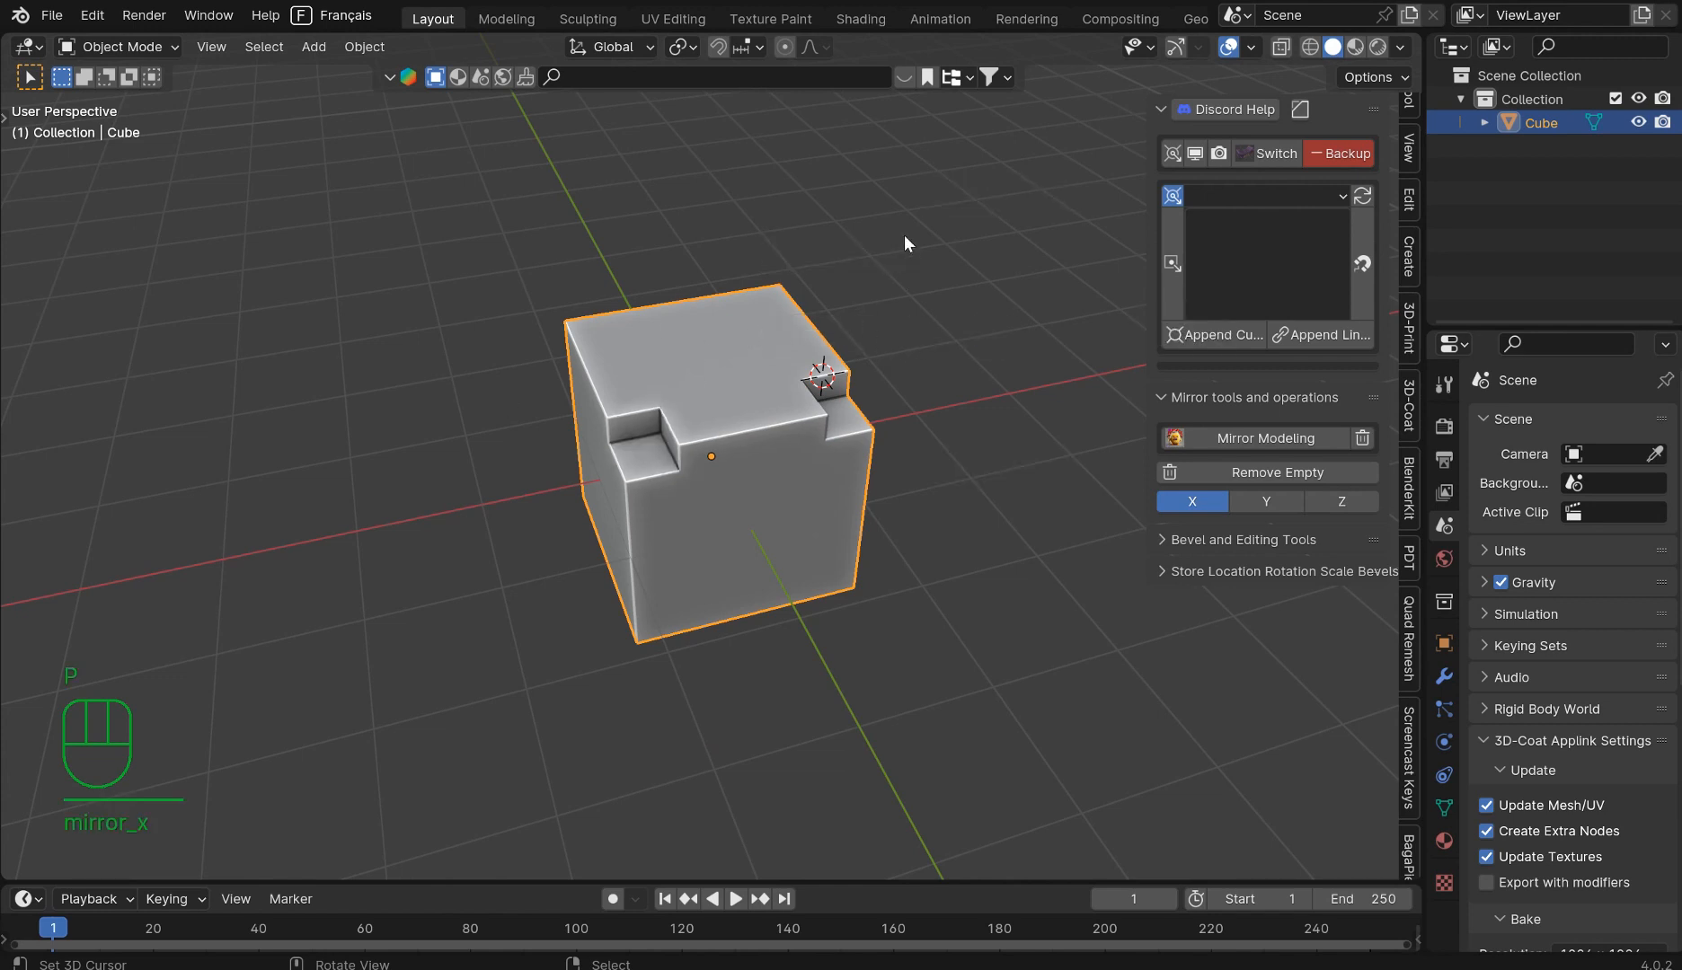
key("p")
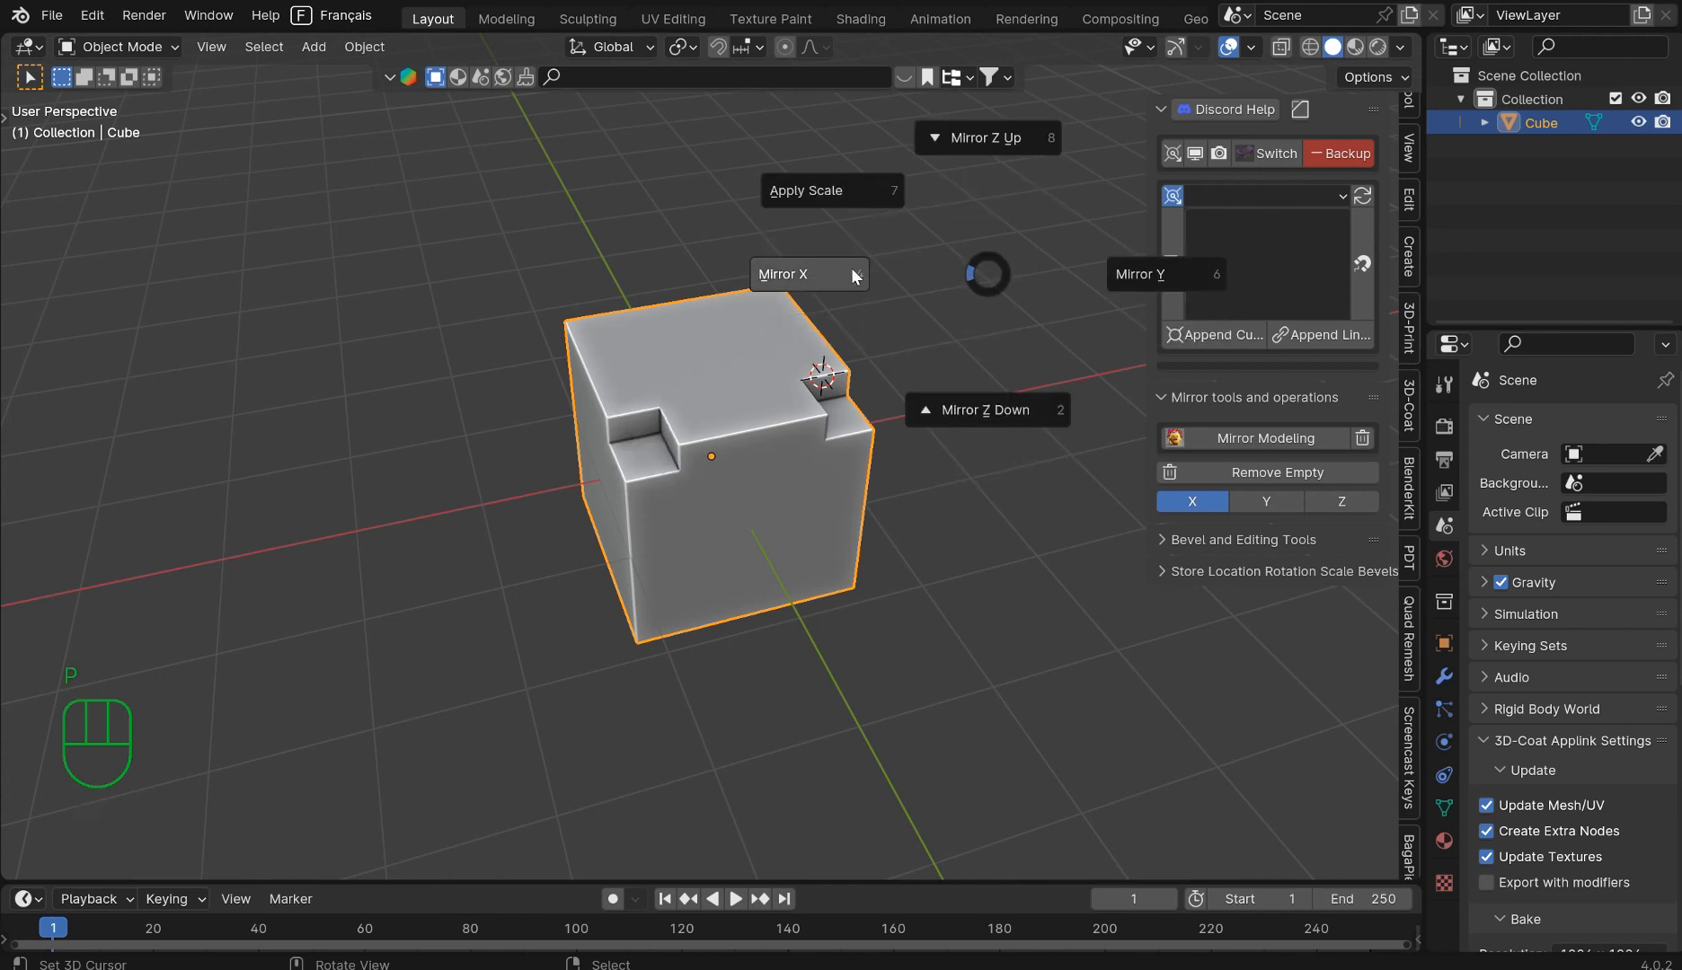
key("Escape")
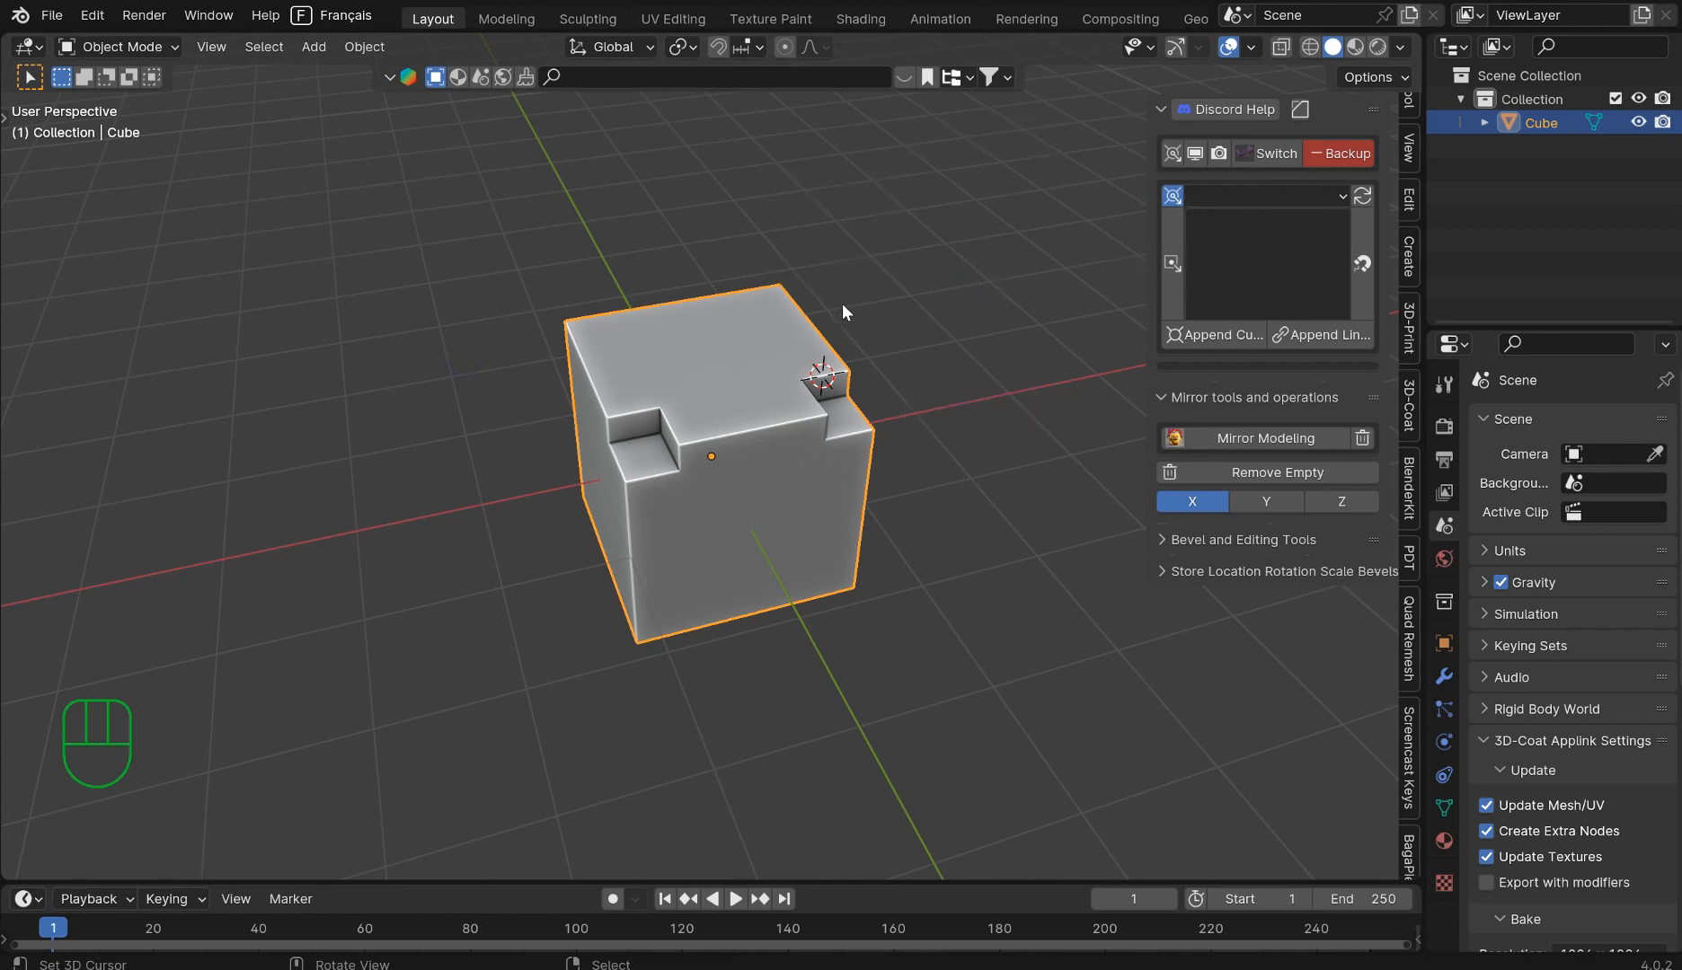
key("p")
left_click(897, 336)
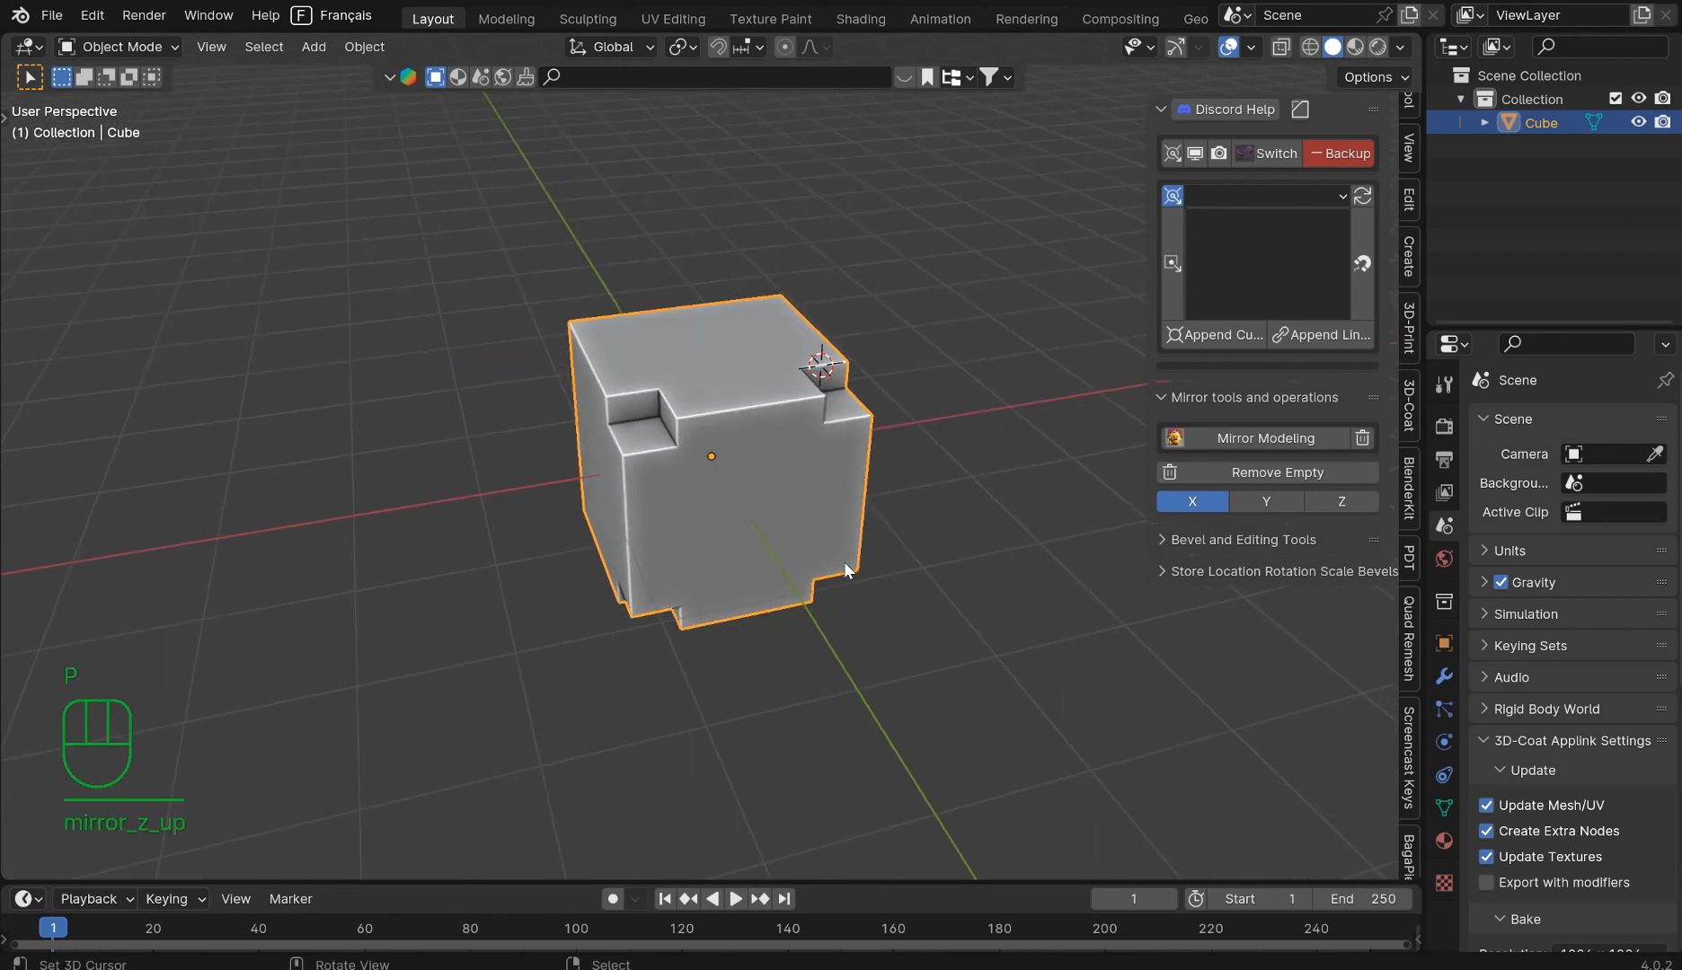
Step: Mirror the cube's notches across Y onto the opposite side with Mirror Y
middle_click_drag(837, 365, 737, 386)
key("p")
left_click(1068, 378)
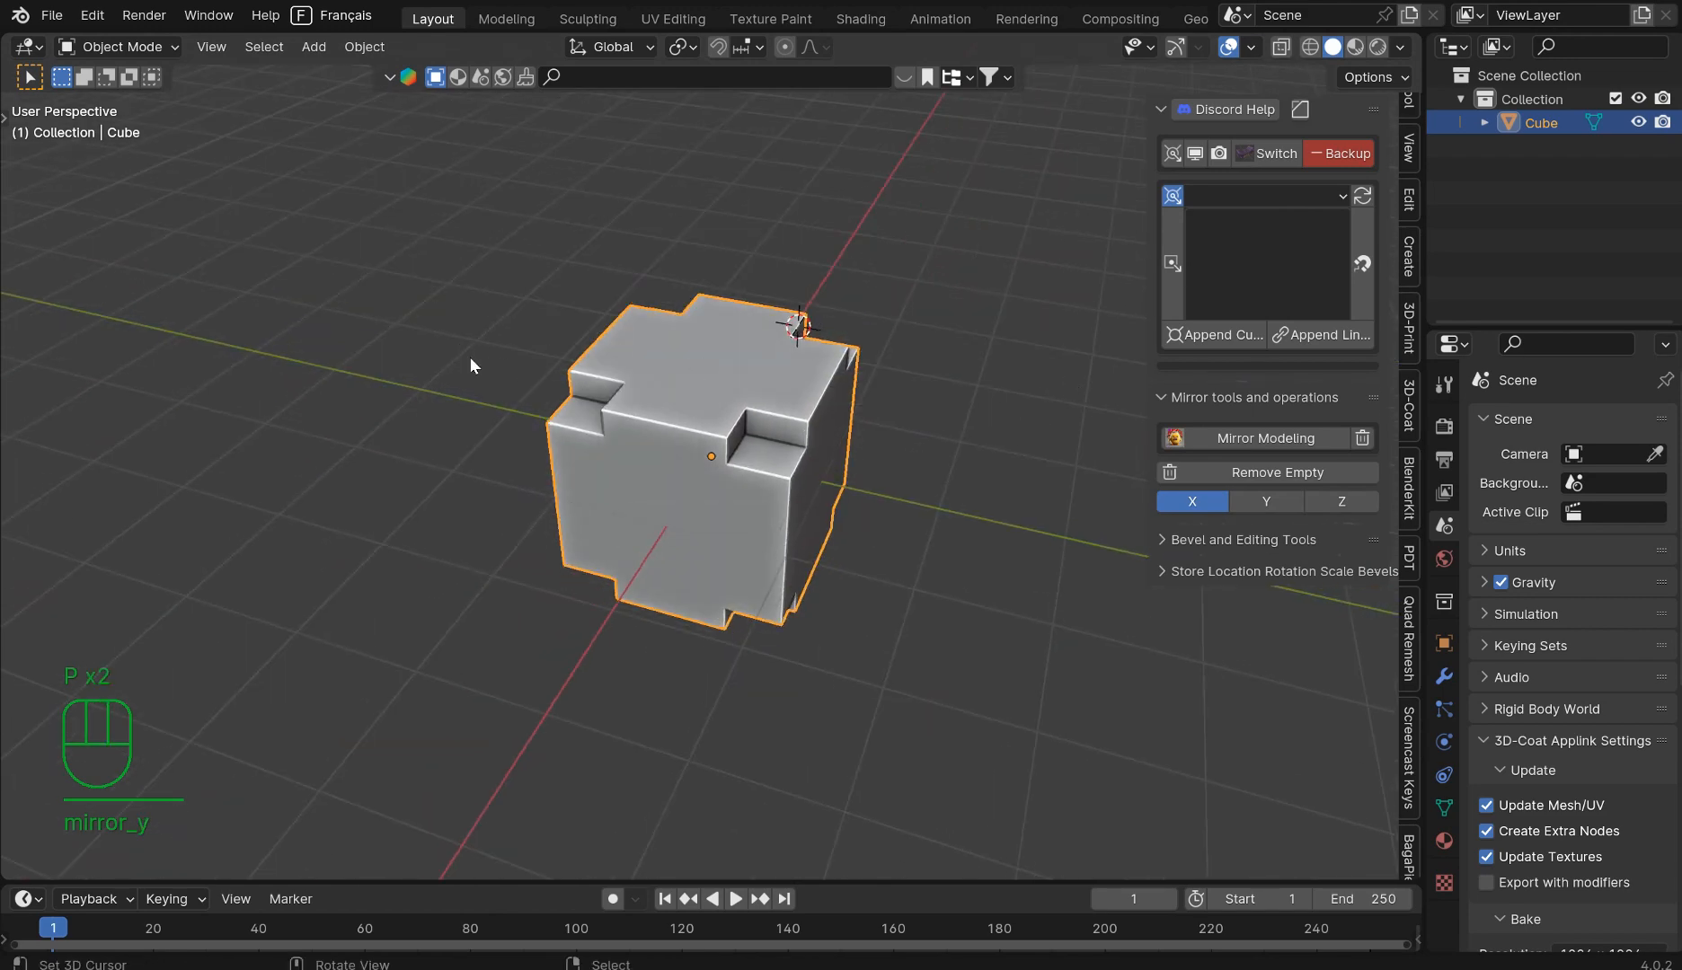
middle_click_drag(1028, 418, 887, 373)
scroll(843, 370, "up", 1)
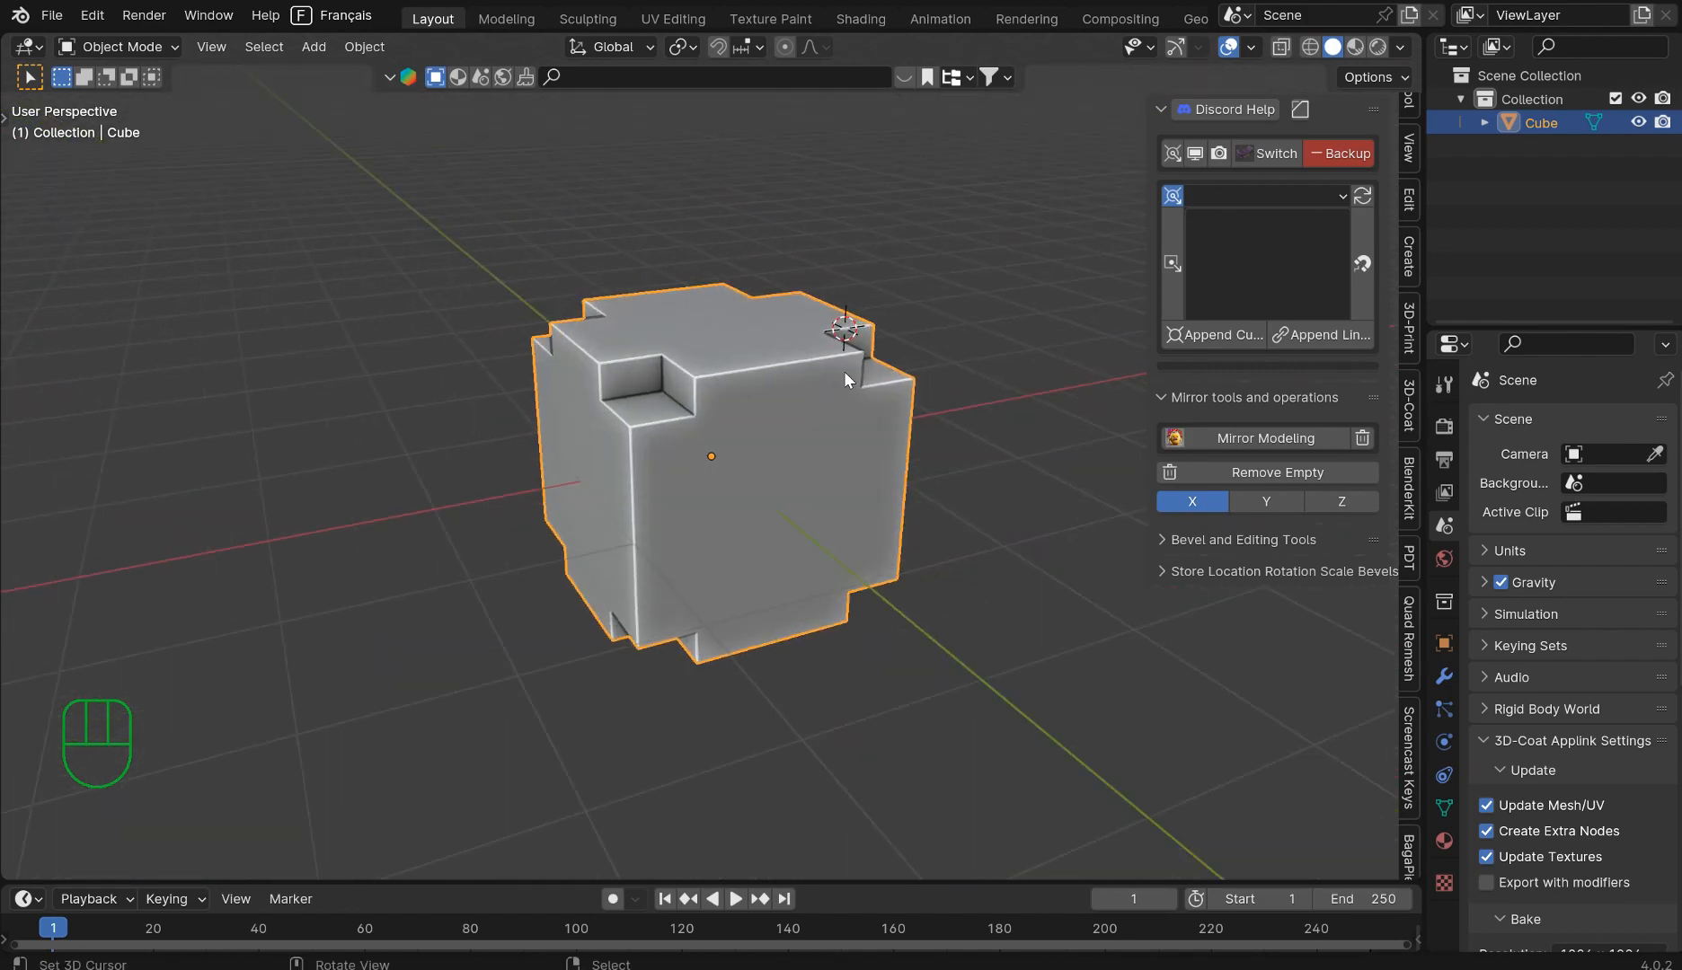
Step: Set the HSTB Pro add-on's Mirror Pie menu shortcut to Shift Alt O in the preferences, and close them
left_click(92, 16)
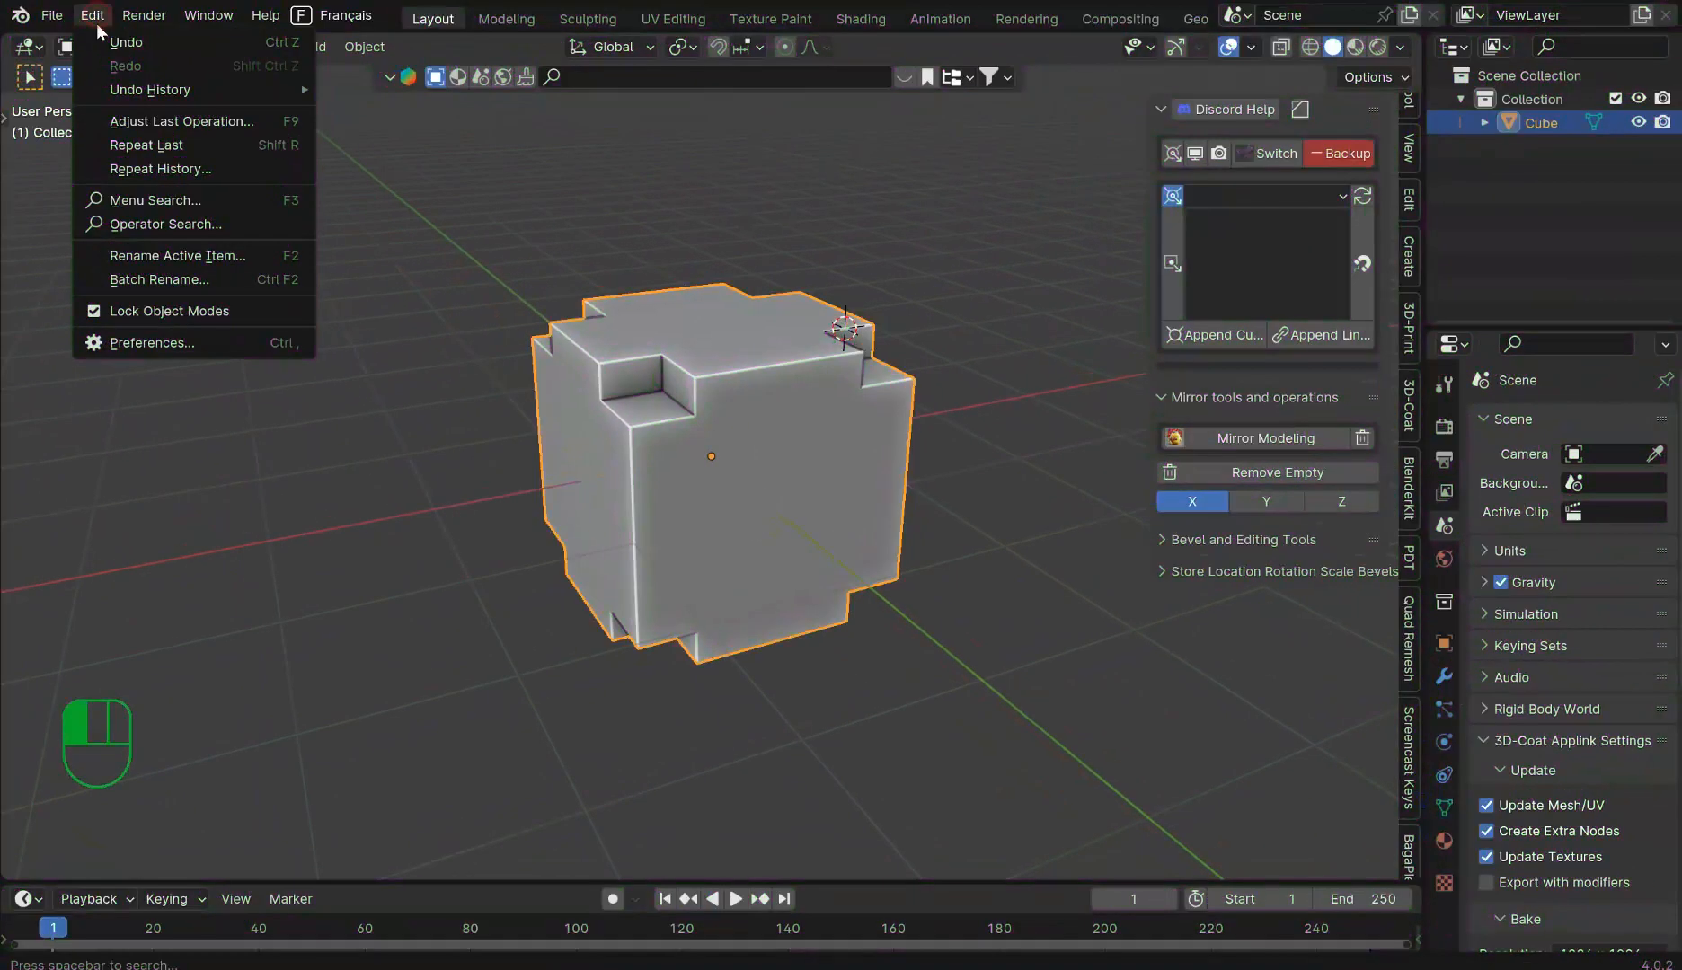
left_click(199, 344)
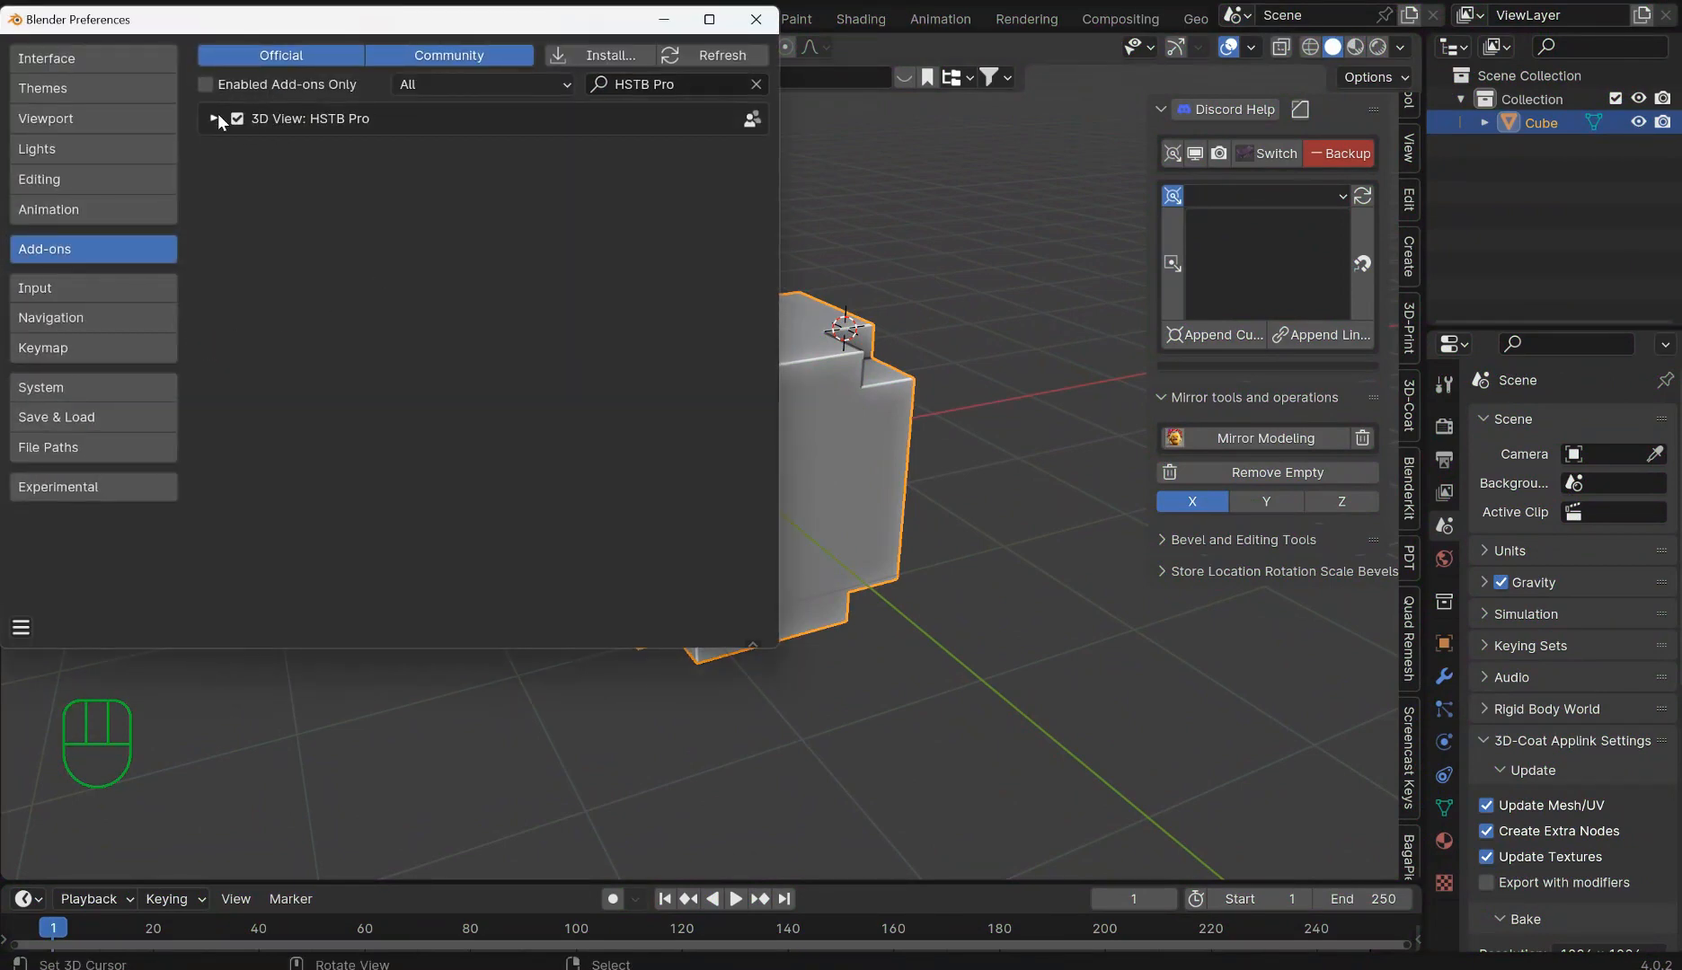
left_click(216, 117)
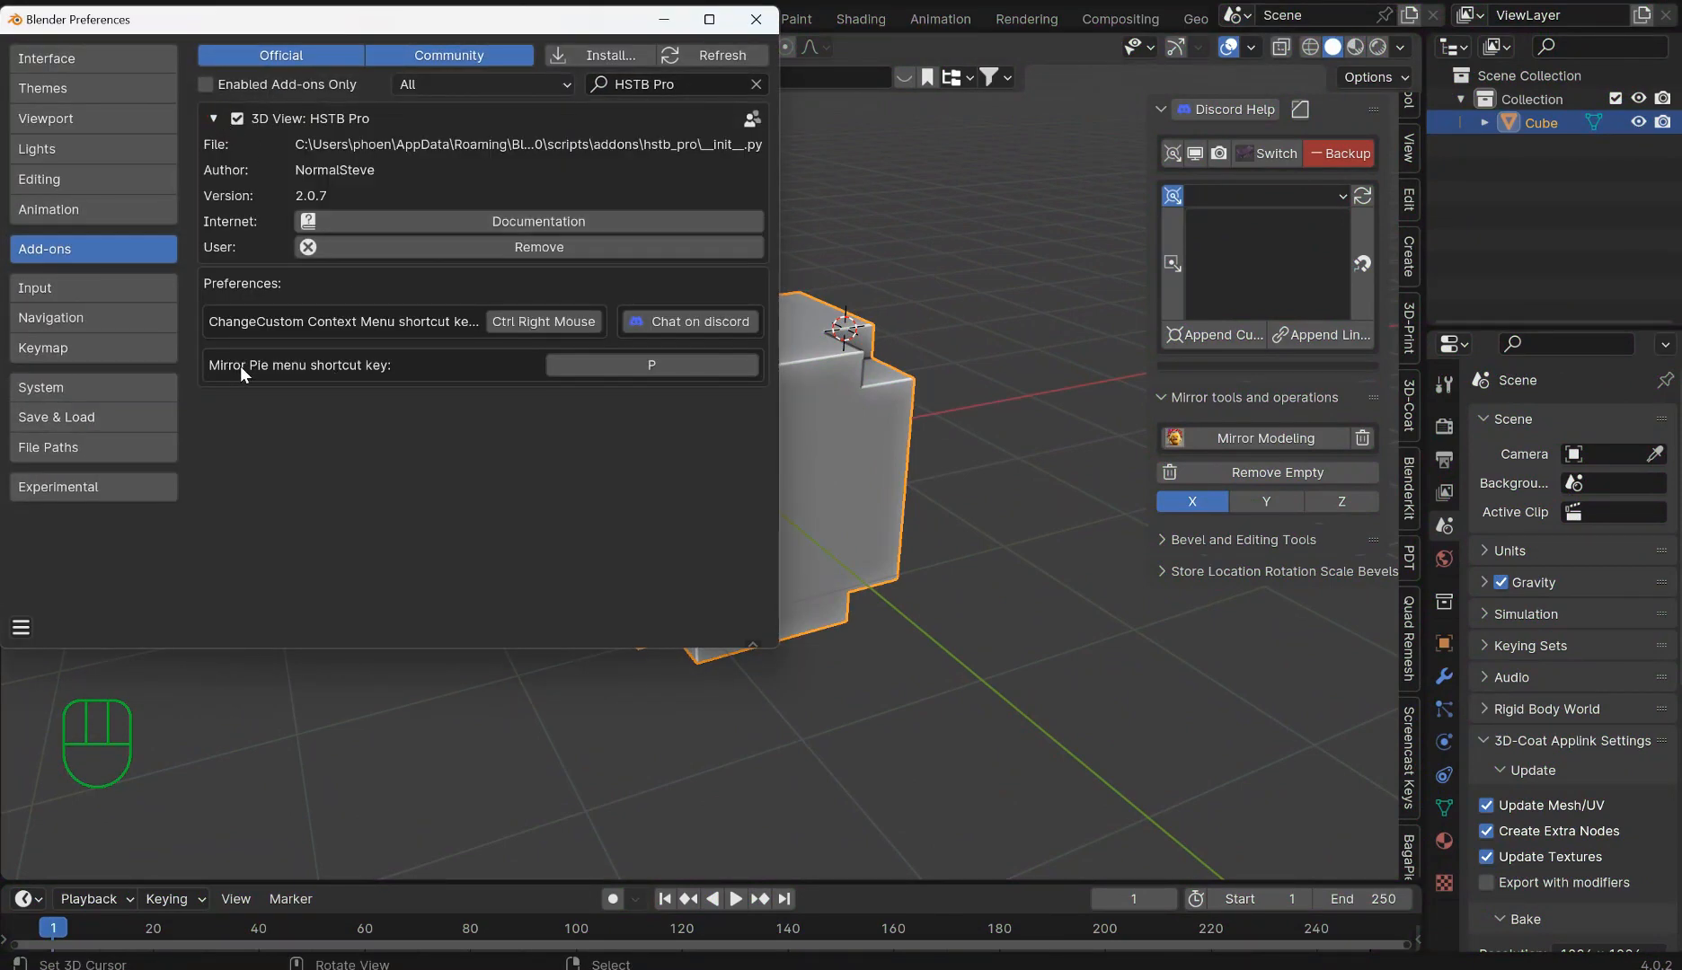
left_click(658, 366)
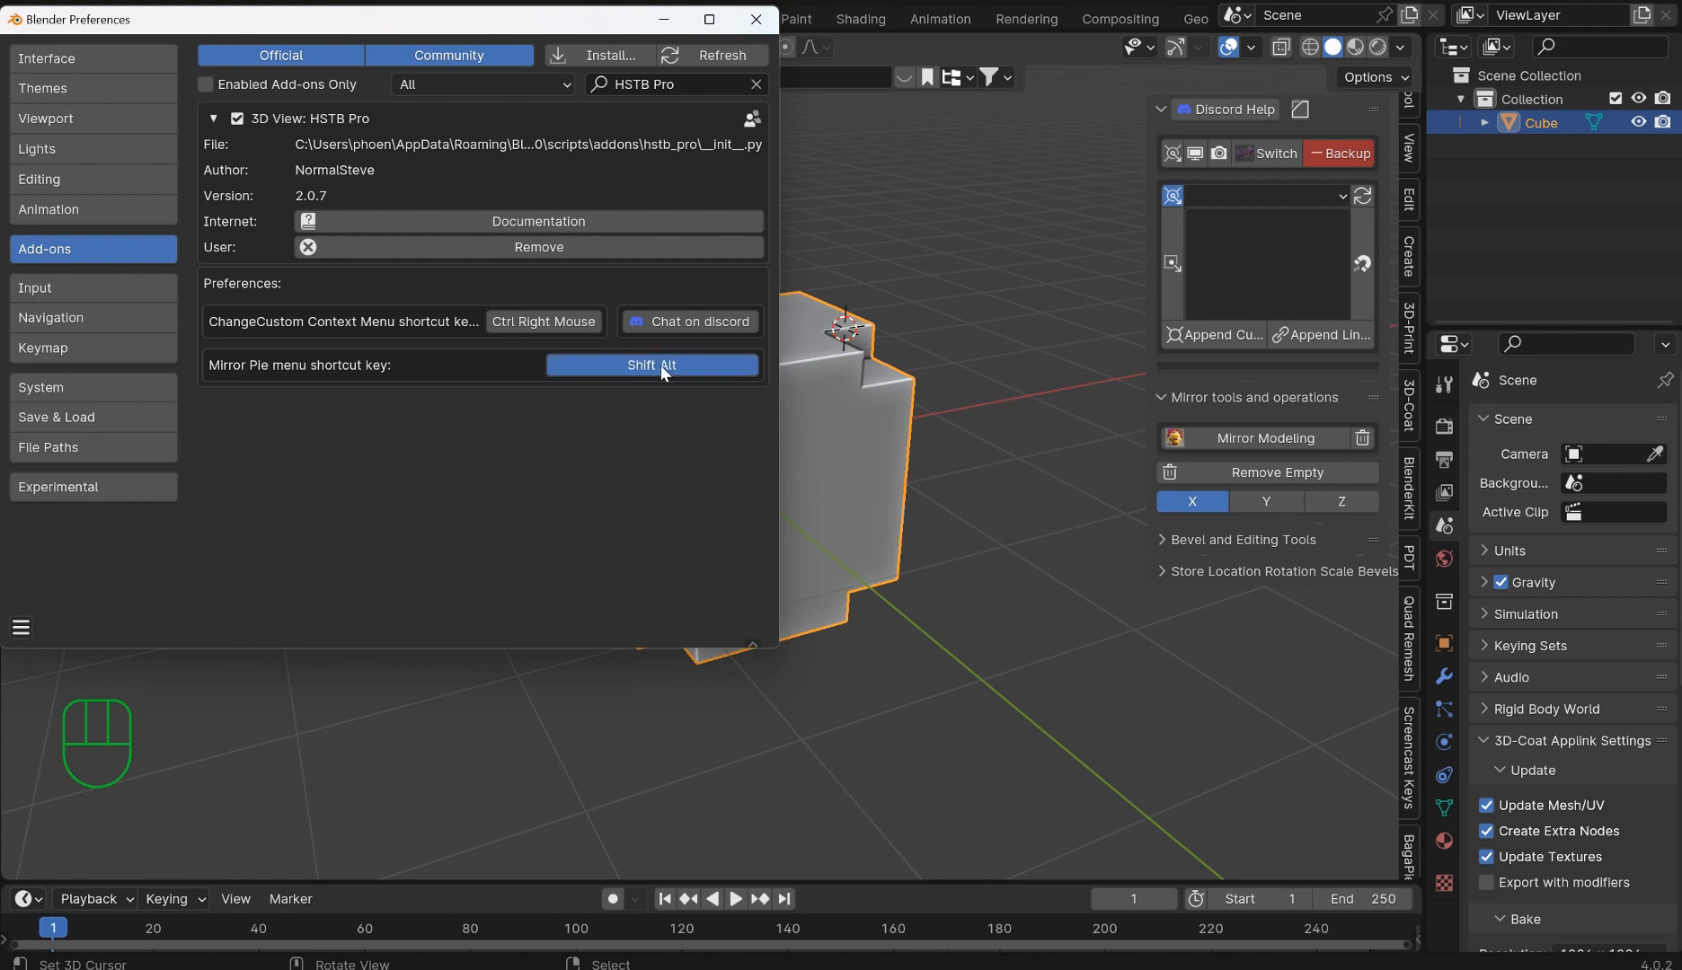
left_click(1073, 336)
right_click(893, 324)
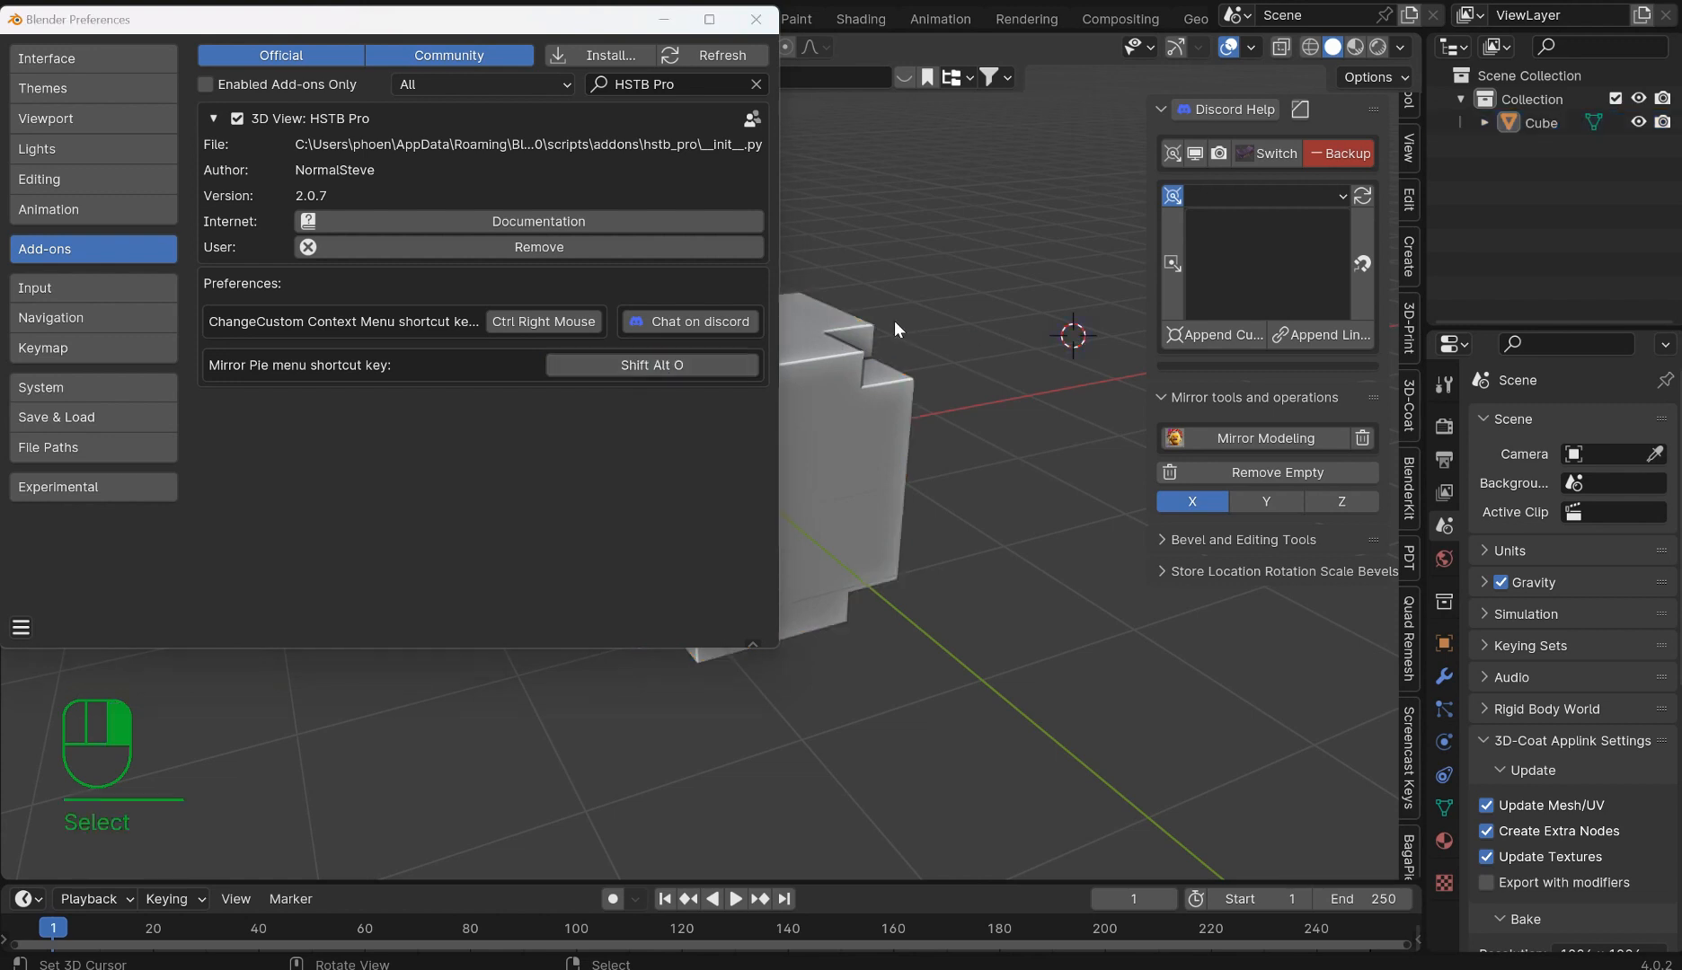
left_click(752, 22)
Step: Undo the last Y mirror on the cube and reapply Mirror Y from the mirror pie menu using its new shortcut
middle_click_drag(849, 316, 924, 314)
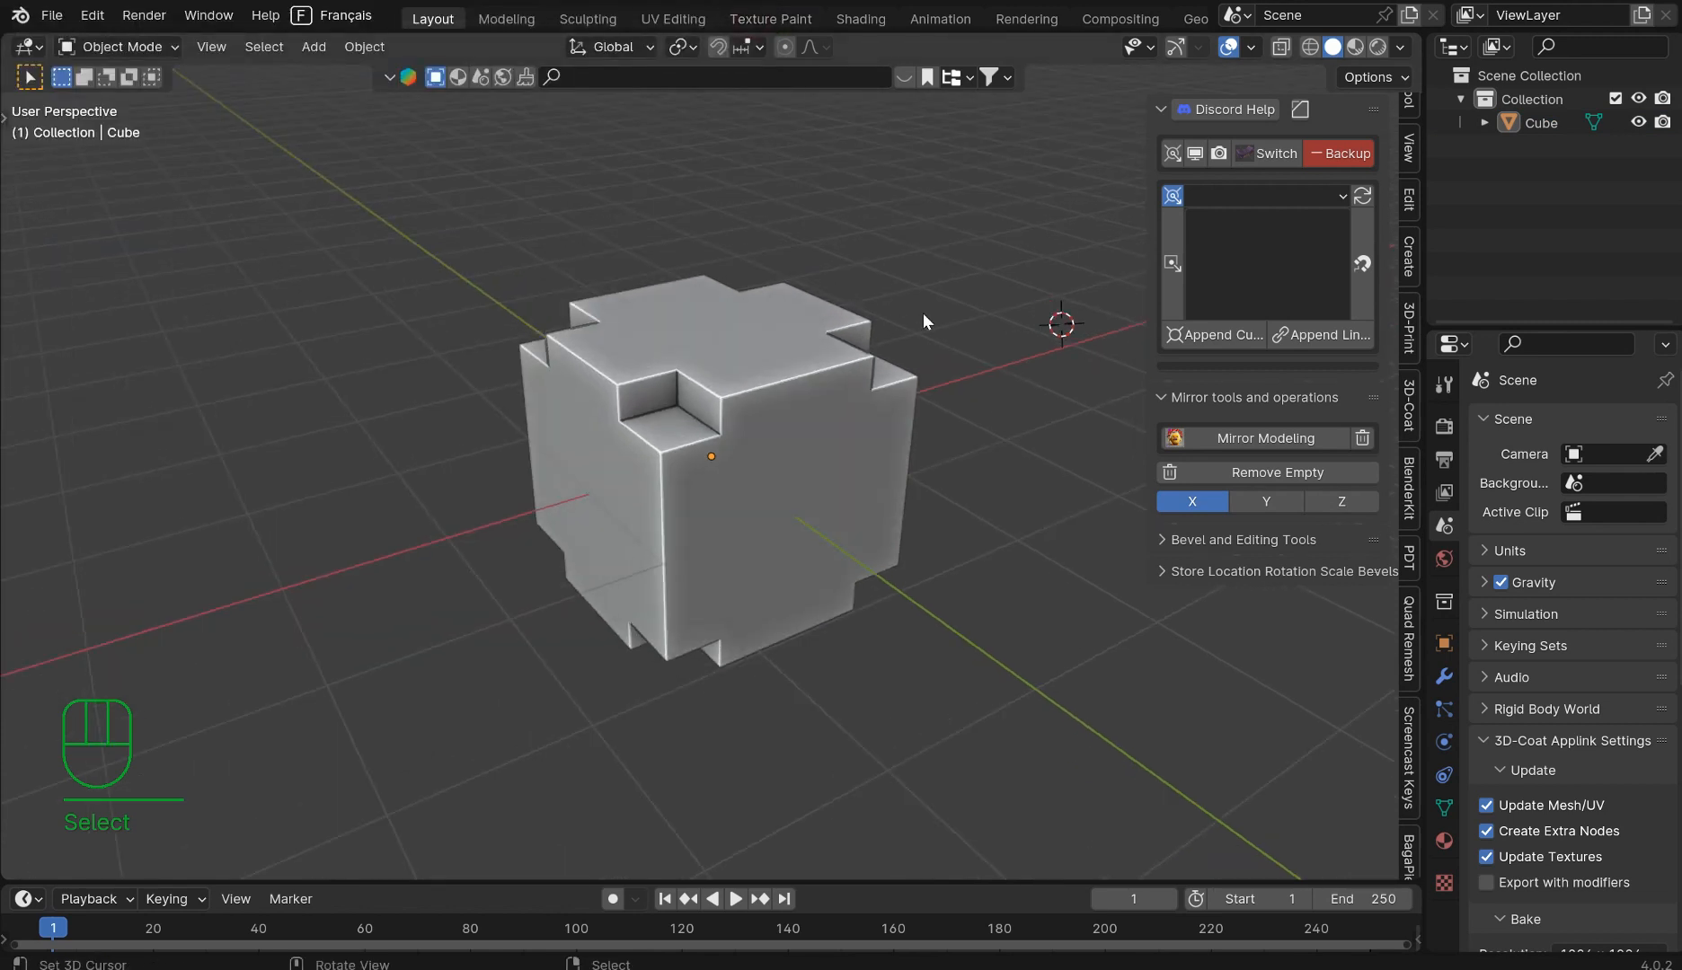
key("ctrl+z")
key("ctrl+z")
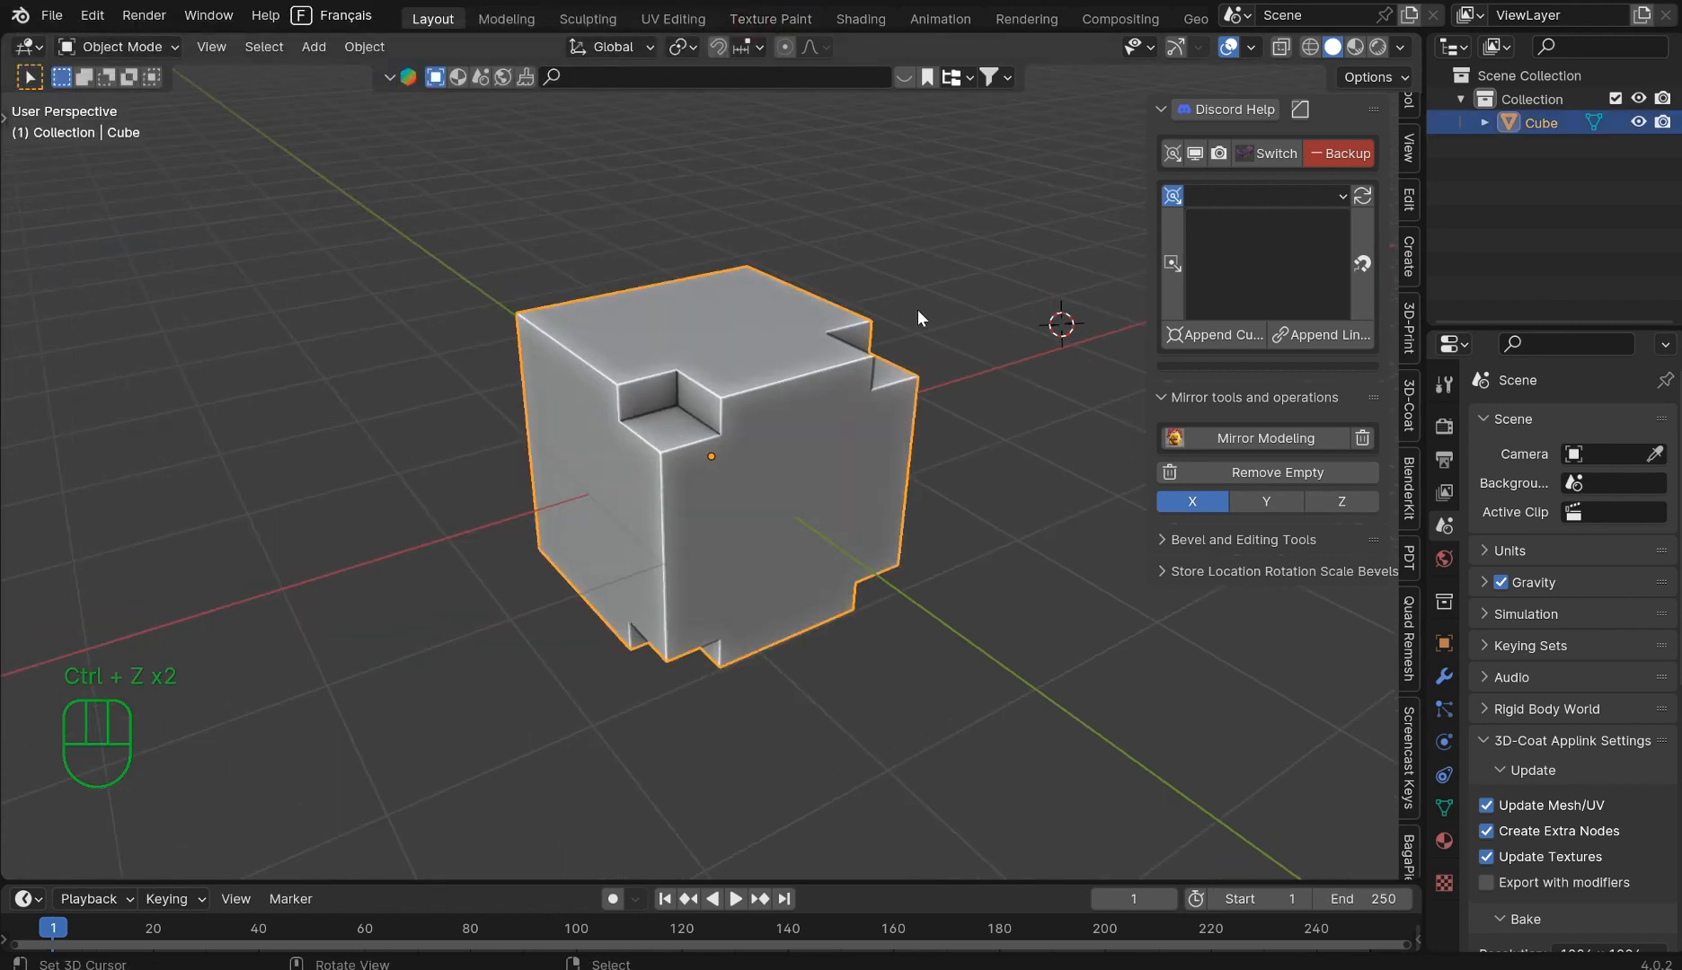
key("shift+alt+o")
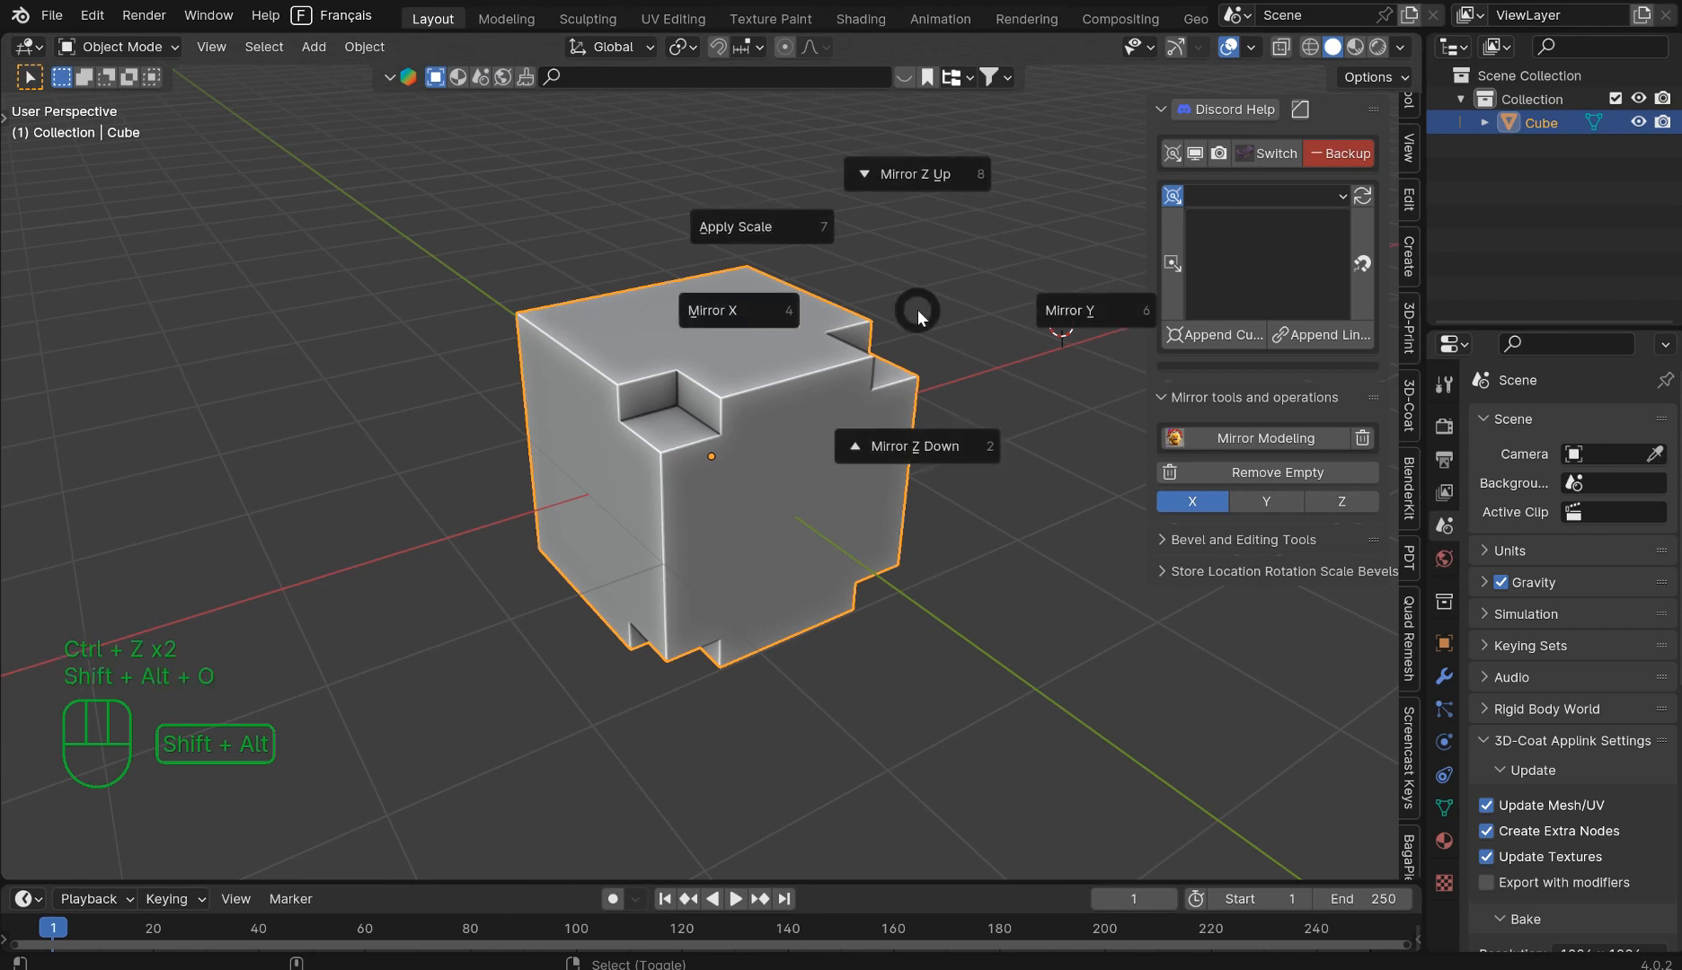
left_click(1105, 307)
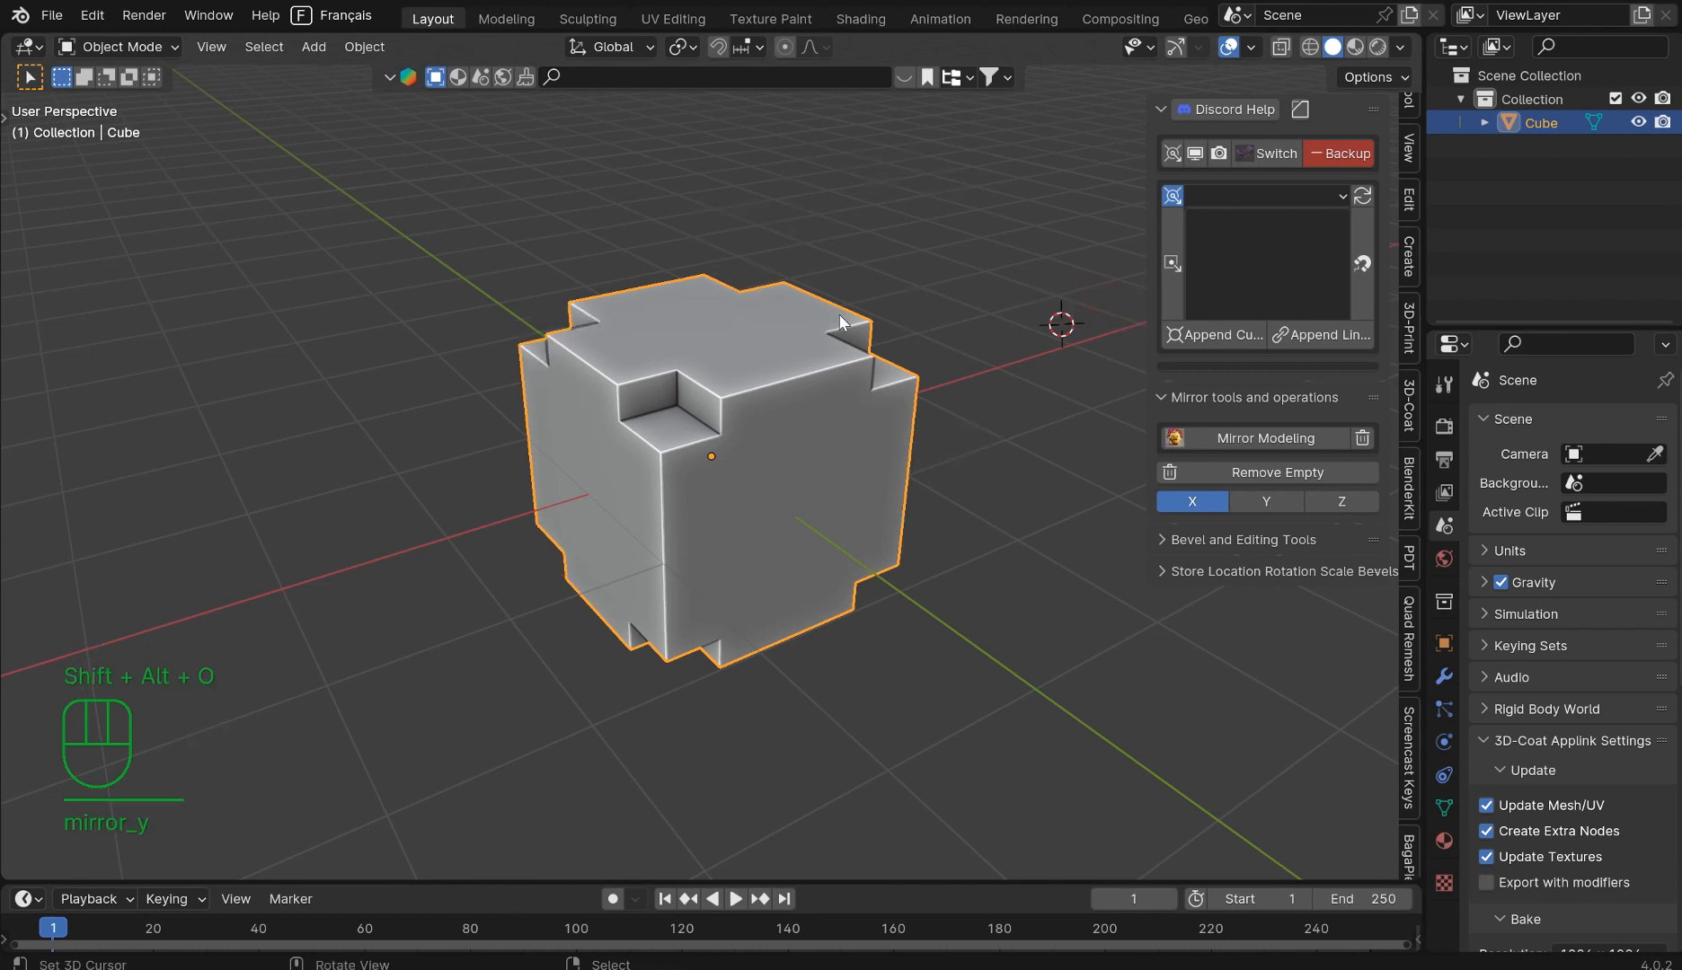
Step: Set the HSTB Pro add-on's Mirror Pie menu shortcut to P and test calling the pie menu in the viewport
middle_click_drag(809, 318, 853, 290)
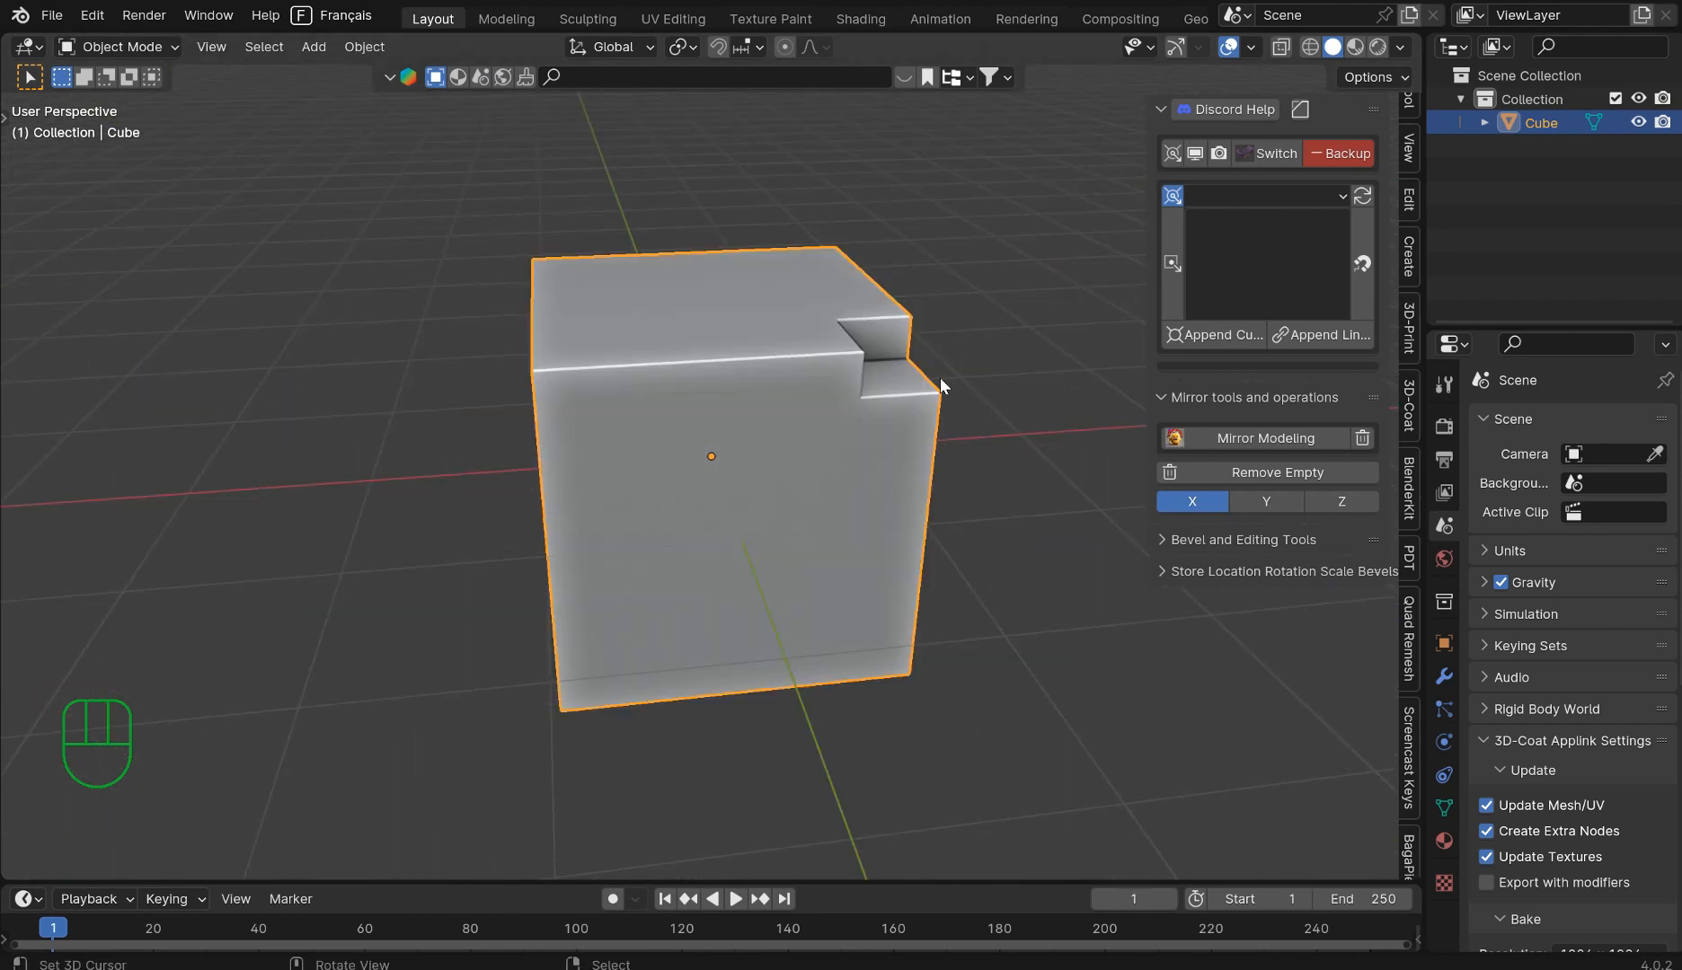
middle_click_drag(939, 379, 940, 392)
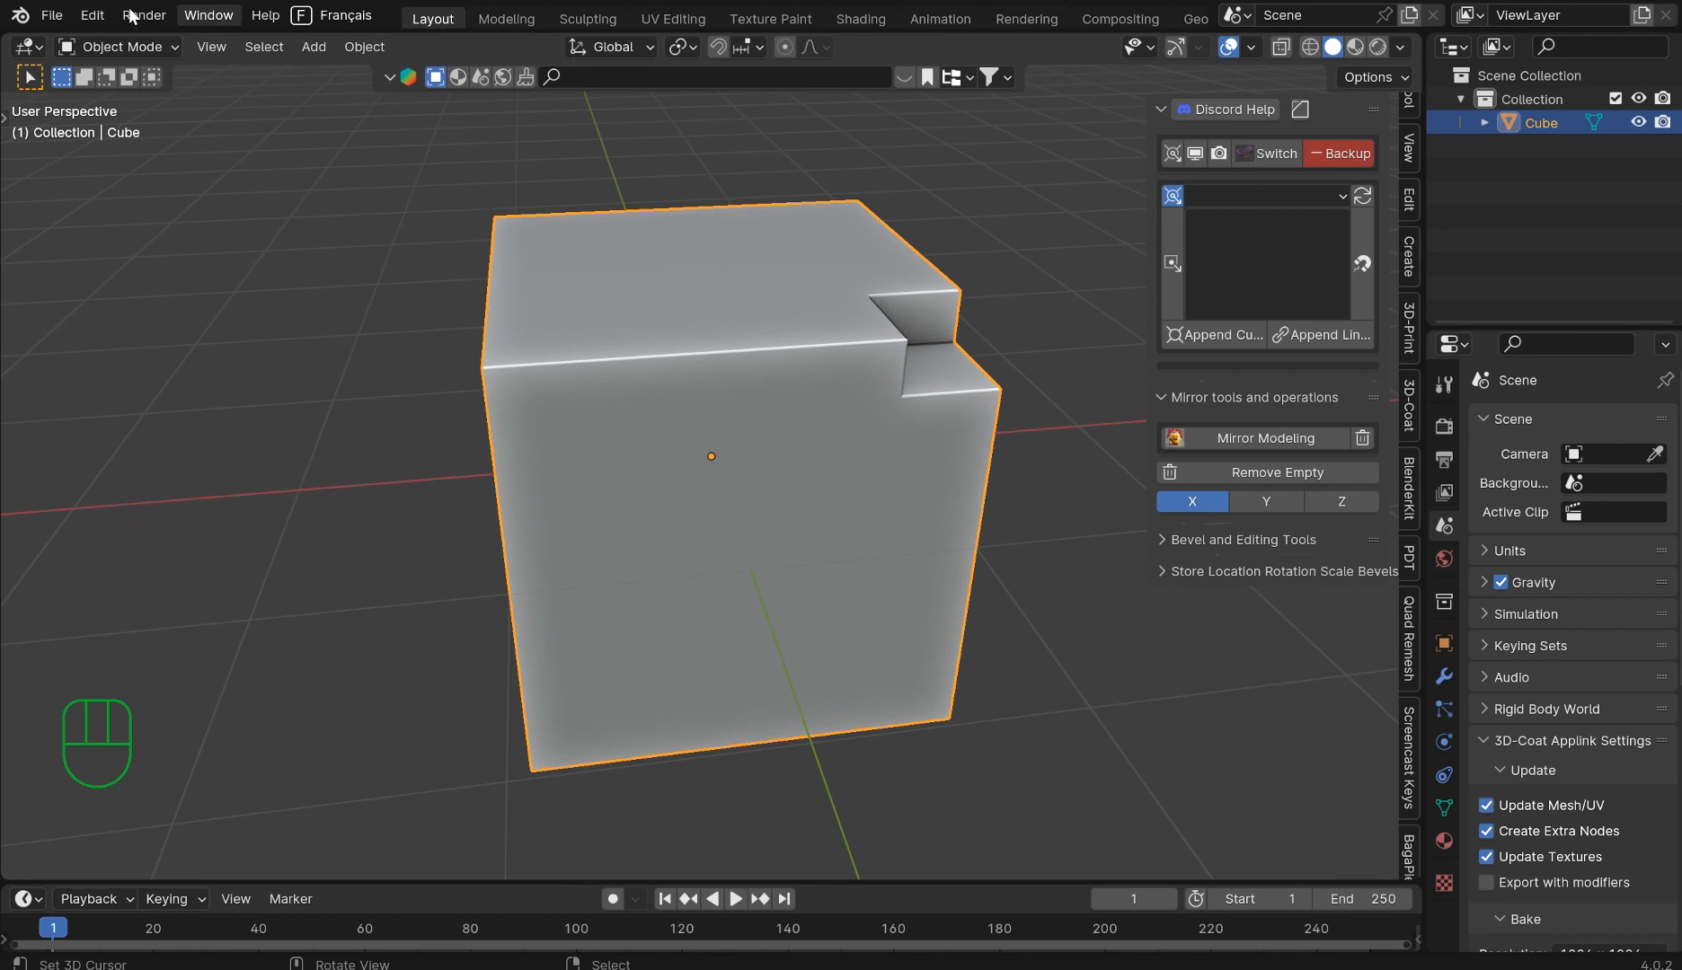
left_click(93, 16)
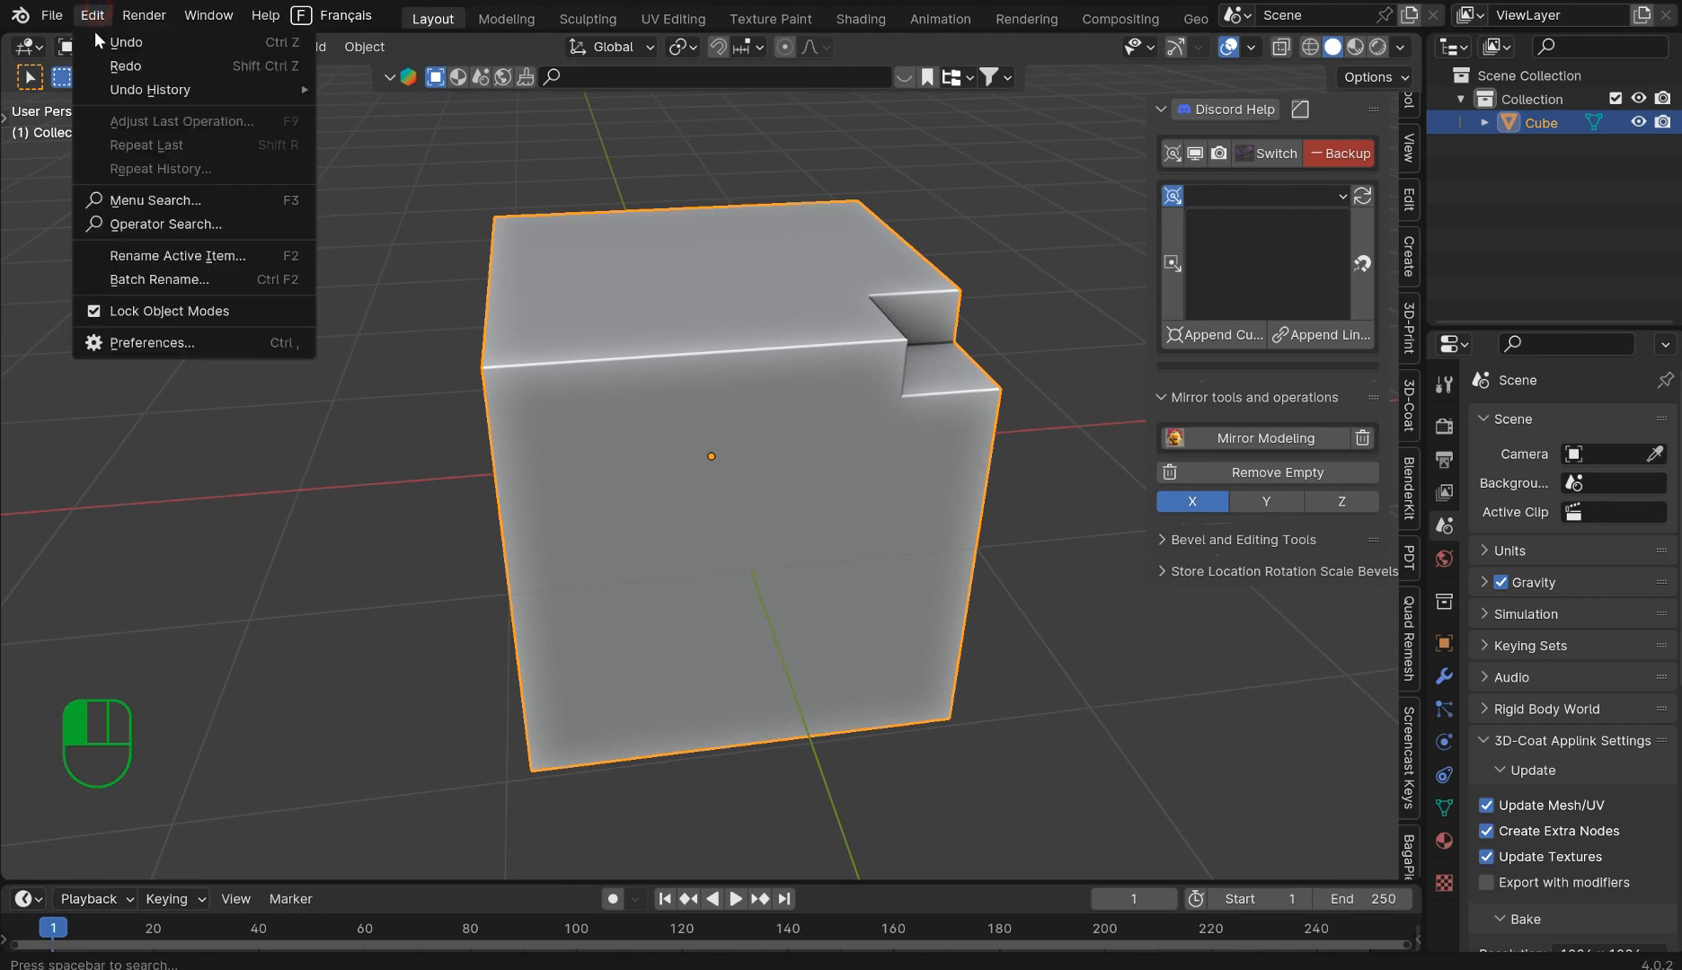
left_click(180, 346)
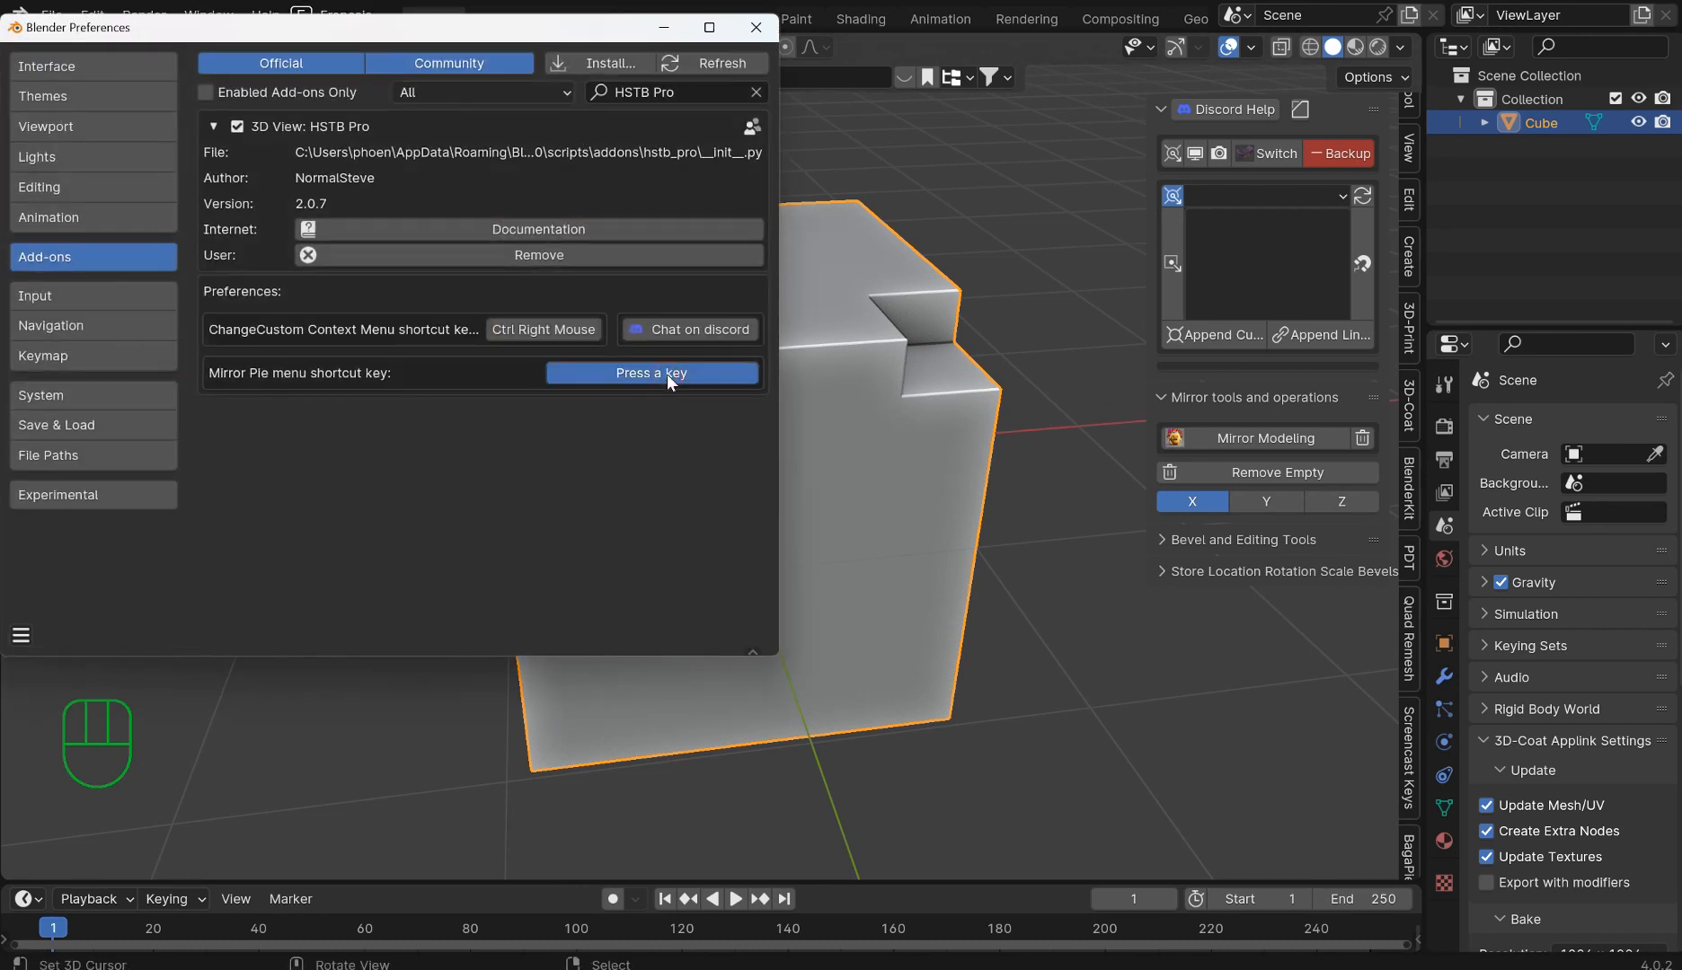
left_click(1025, 262)
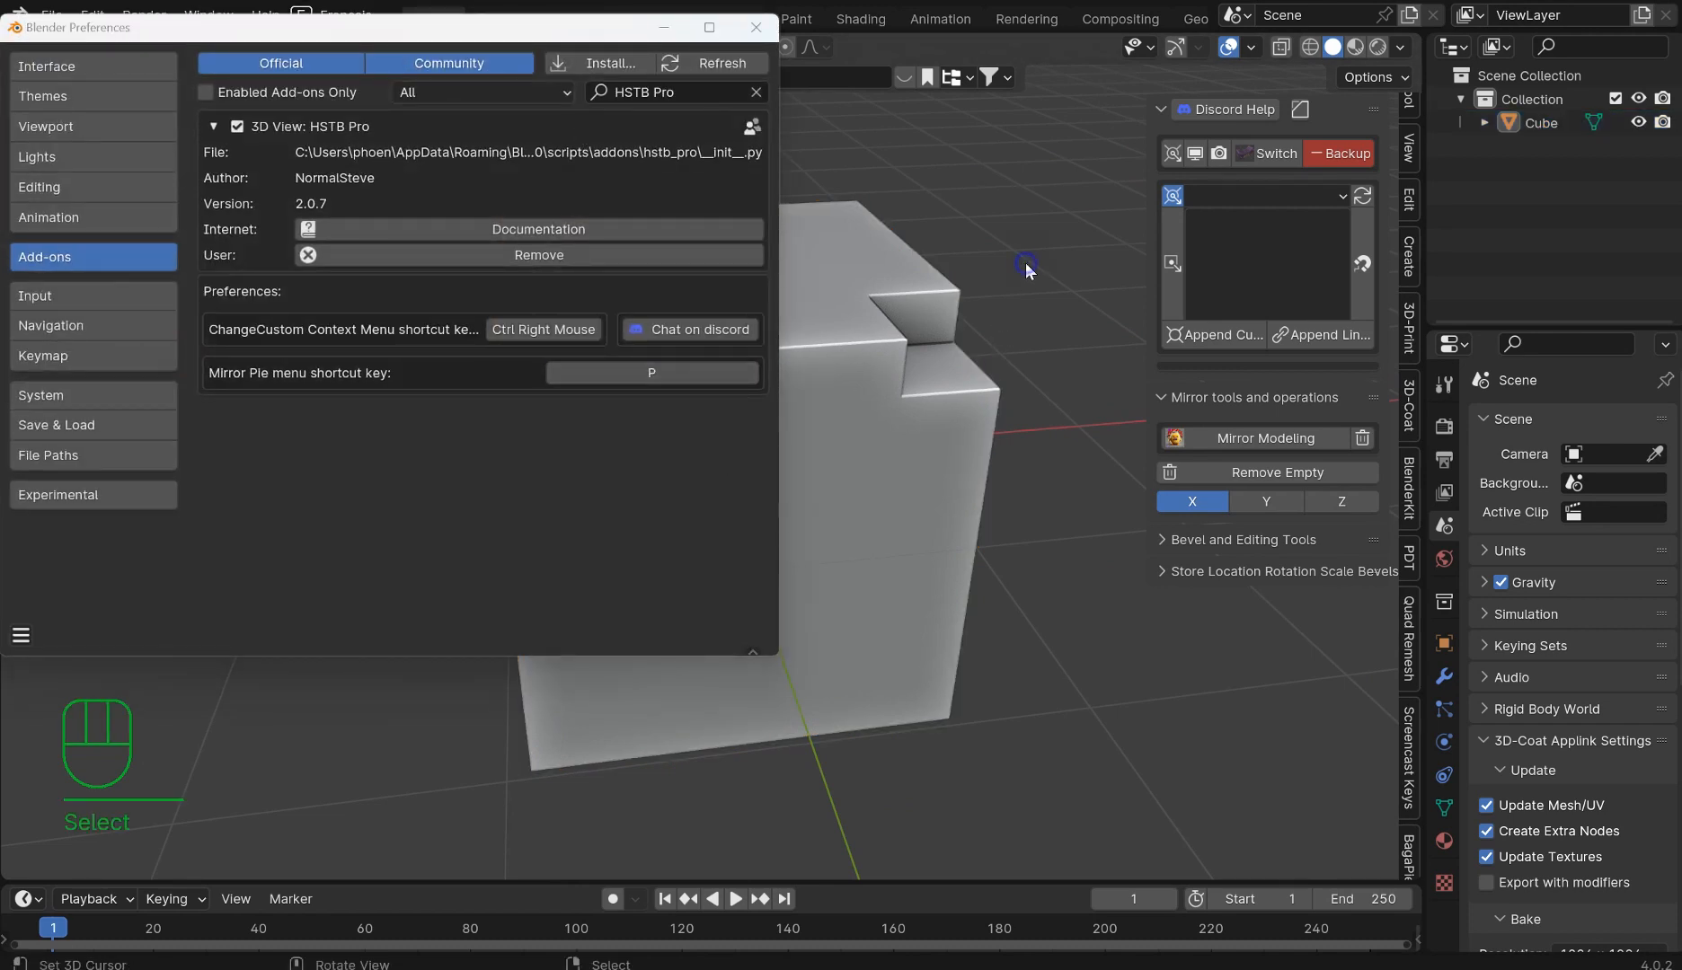
key("p")
key("p")
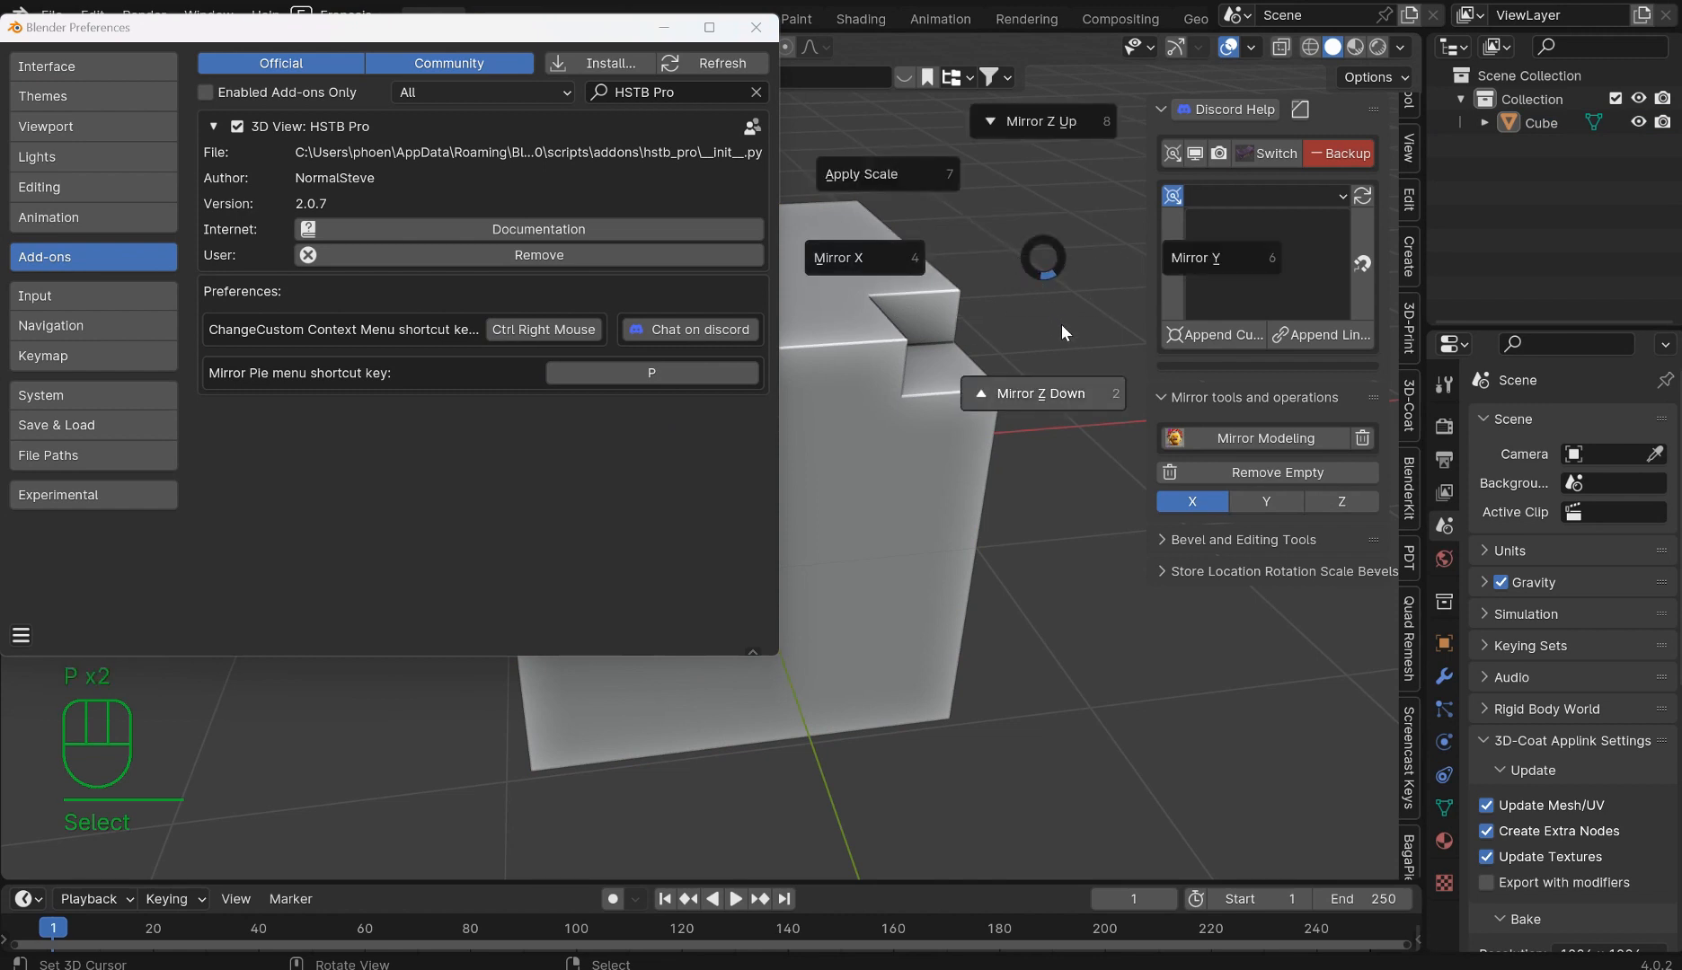
left_click(1101, 498)
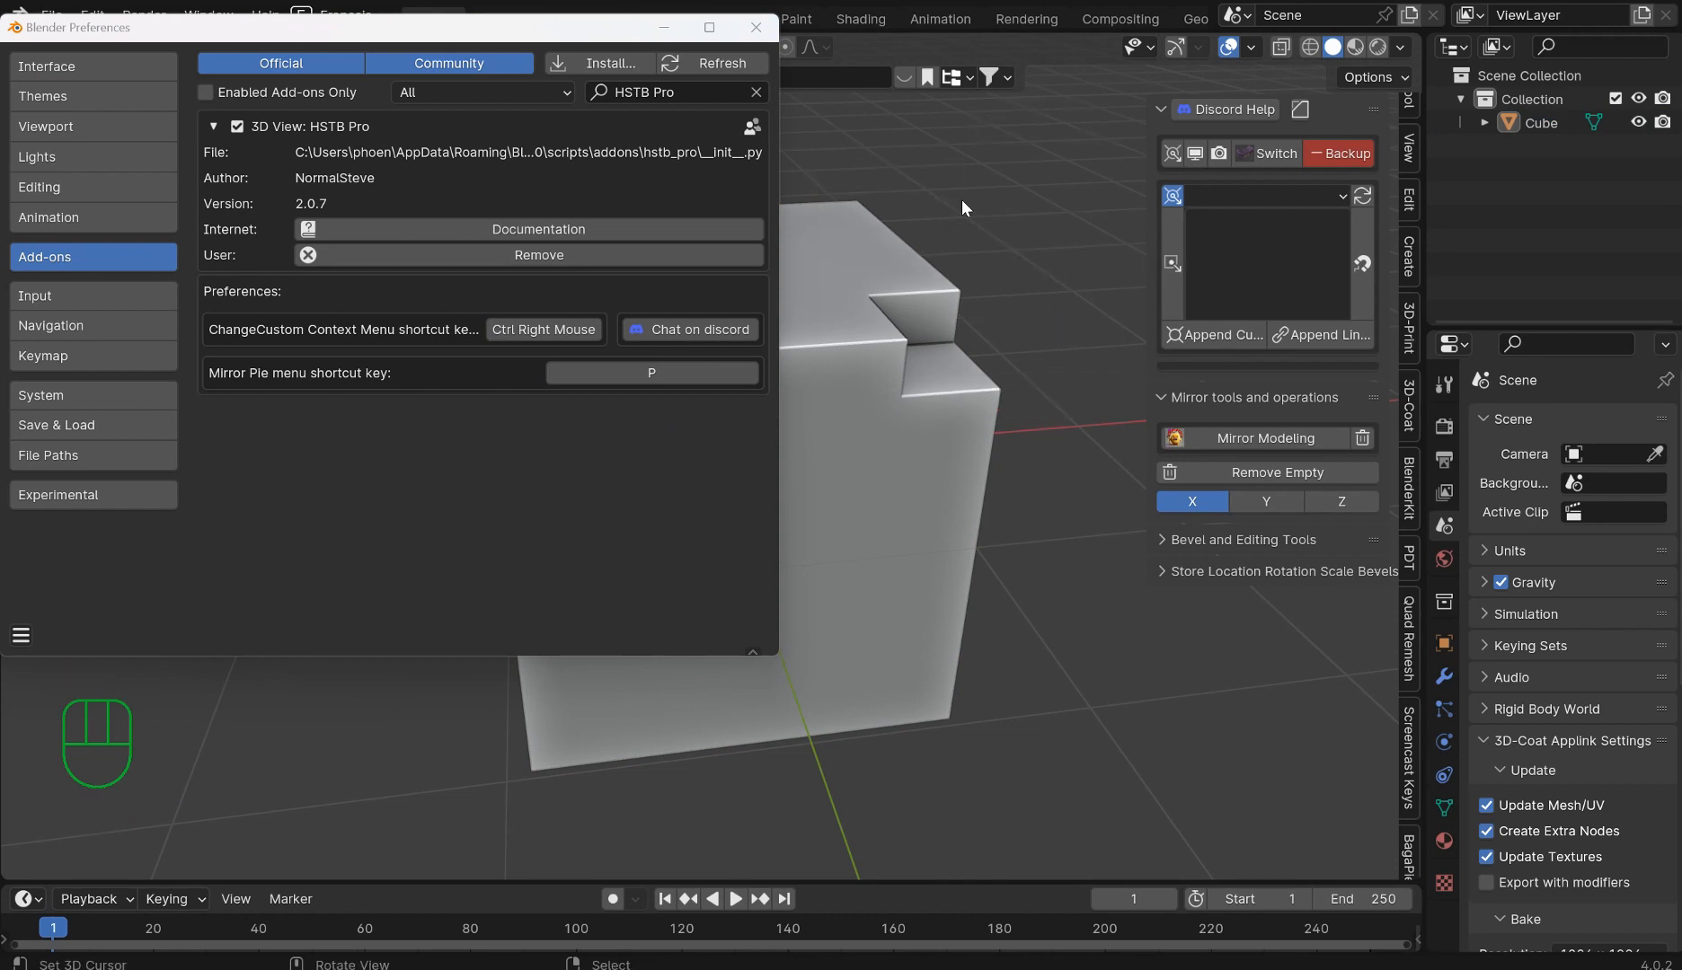
Step: Change the Mirror Pie menu shortcut to O and try both O and P in the viewport
left_click(701, 380)
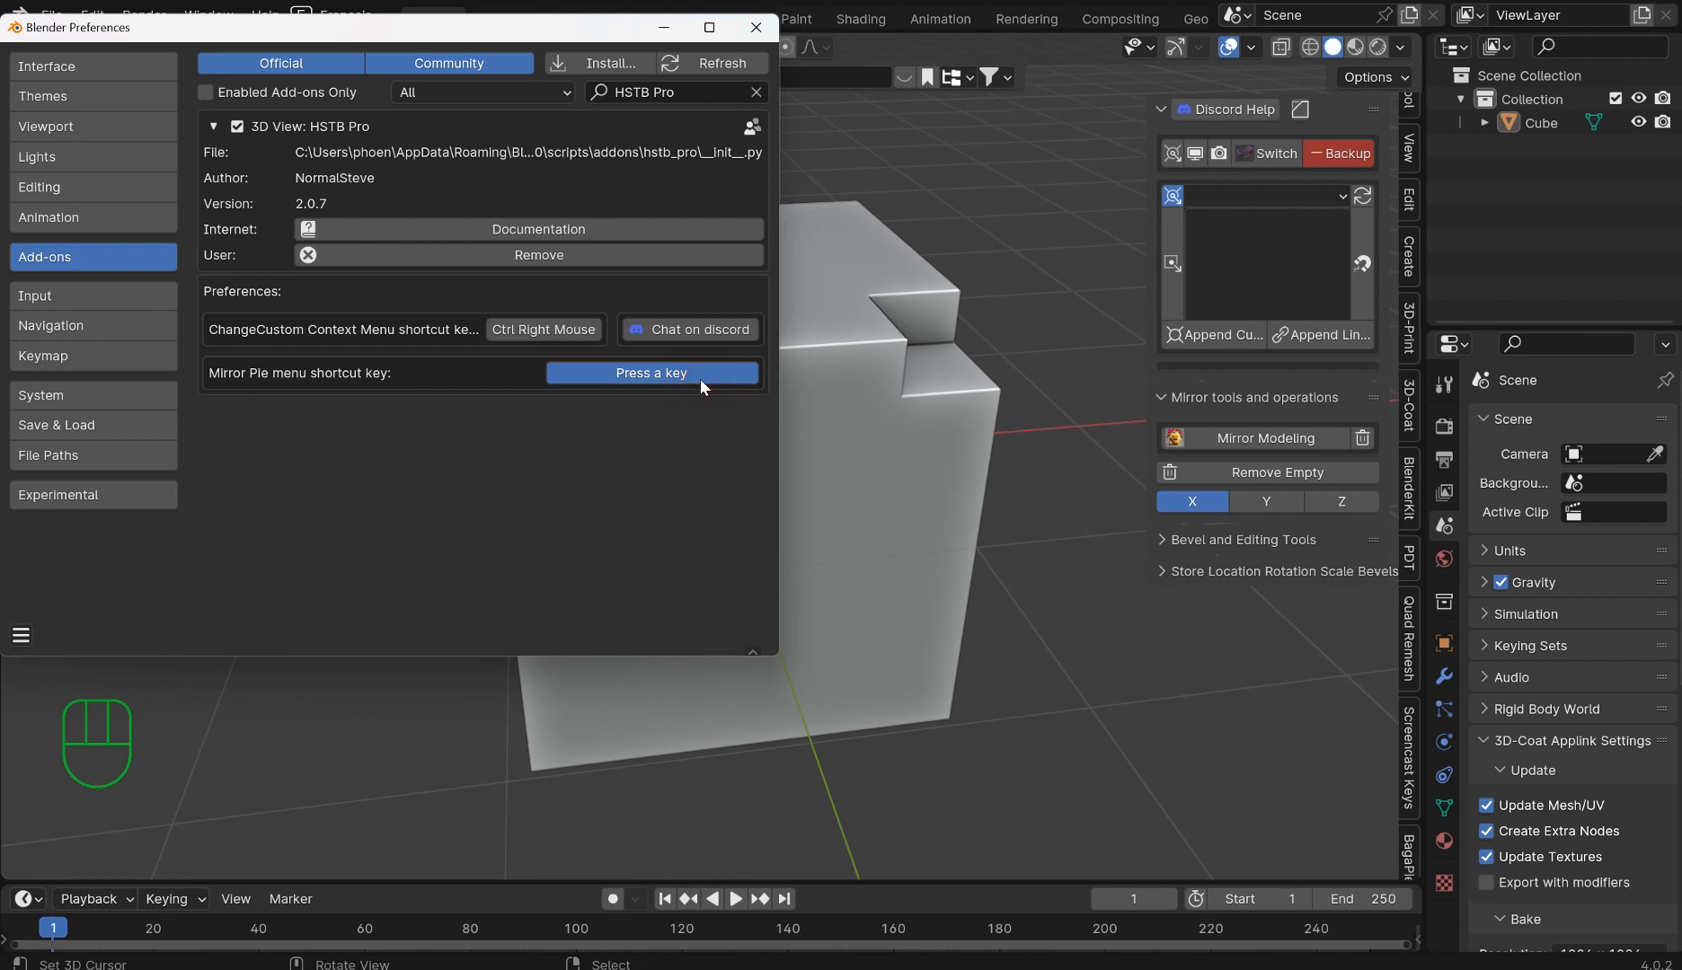
key("o")
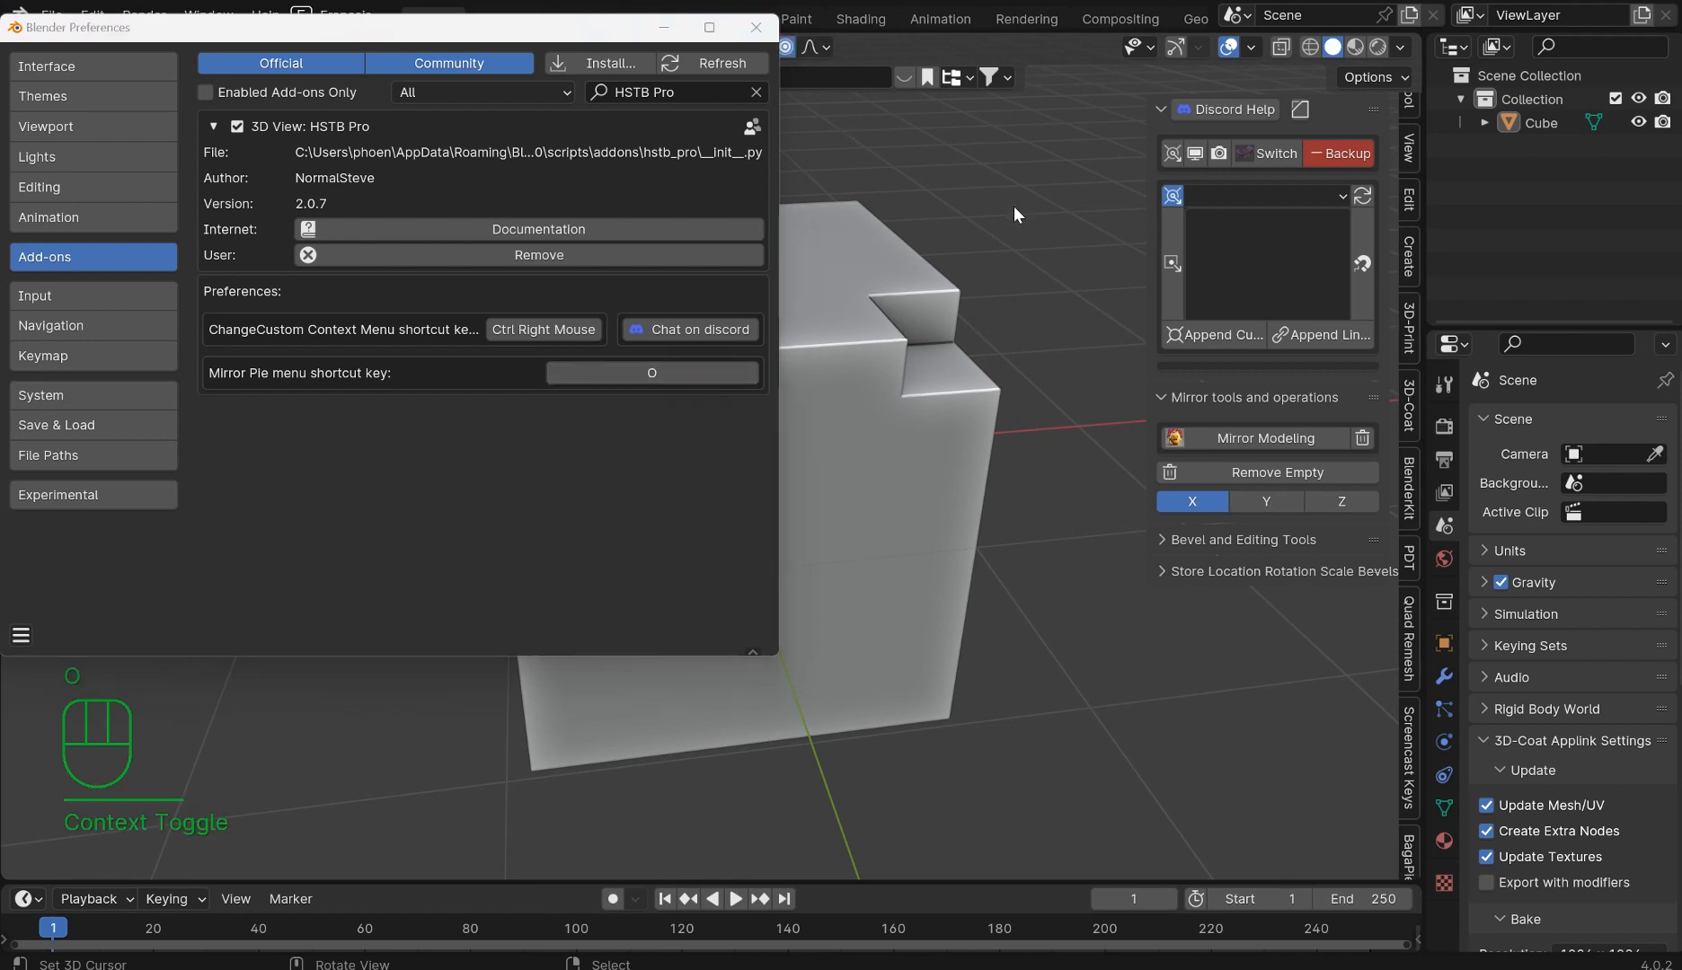
key("p")
key("p")
key("p")
key("p")
Step: Restore P as the Mirror Pie menu shortcut and close the preferences
left_click(734, 375)
key("p")
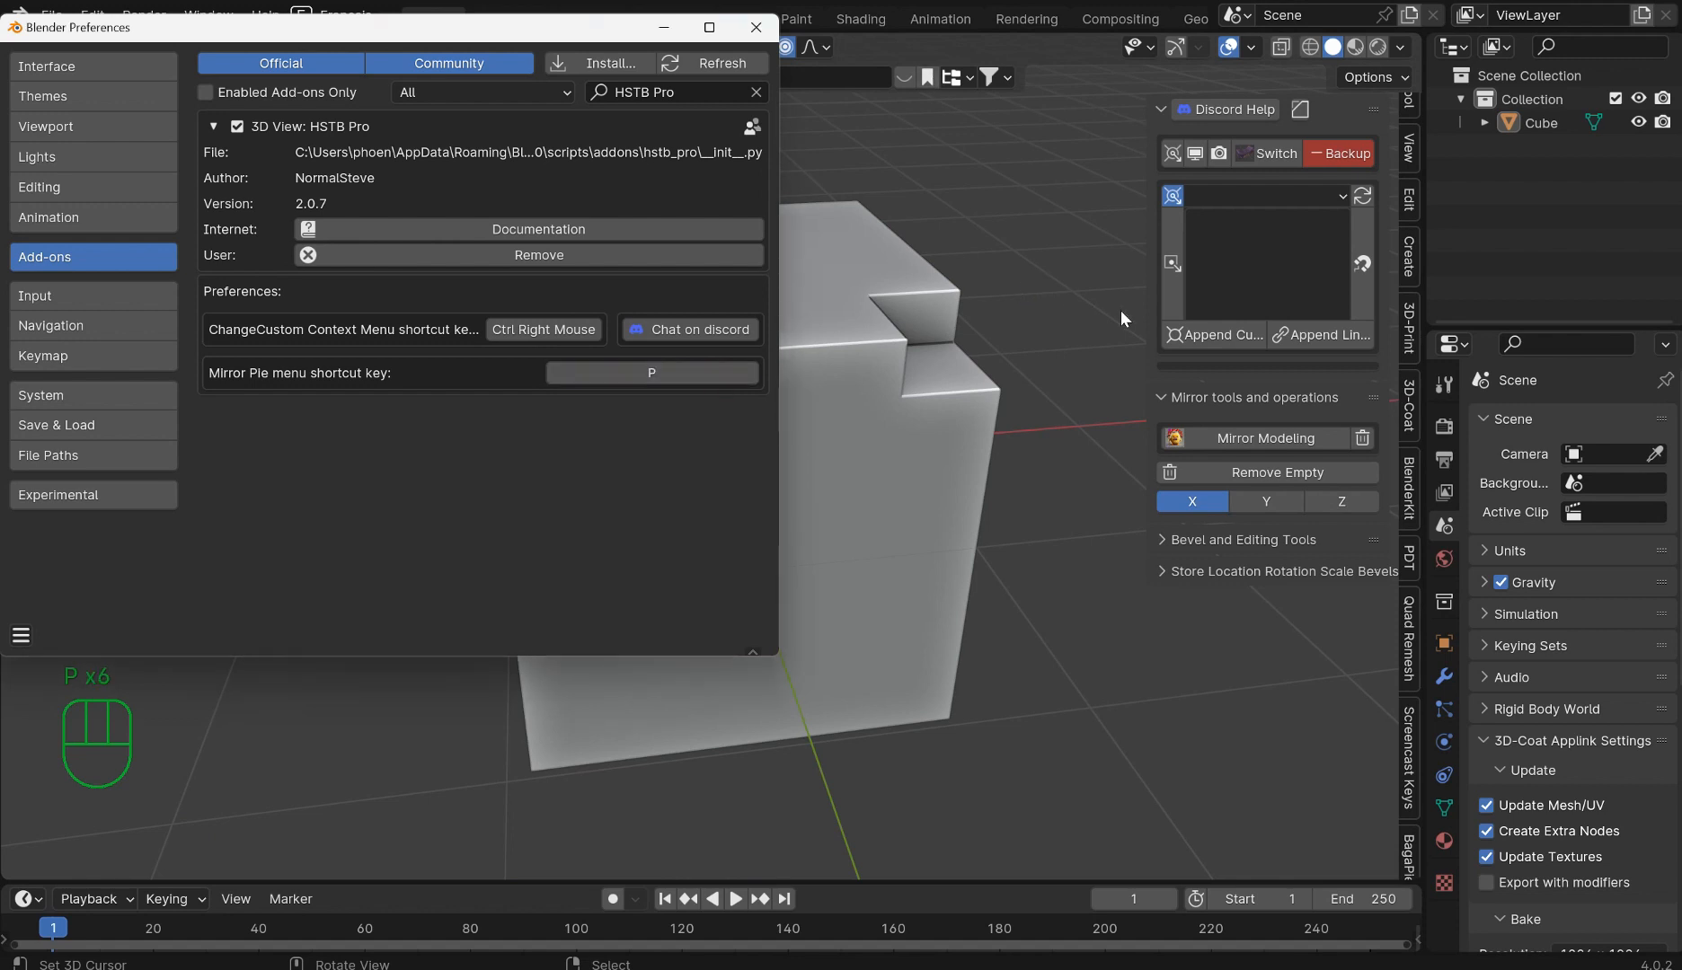
left_click(756, 27)
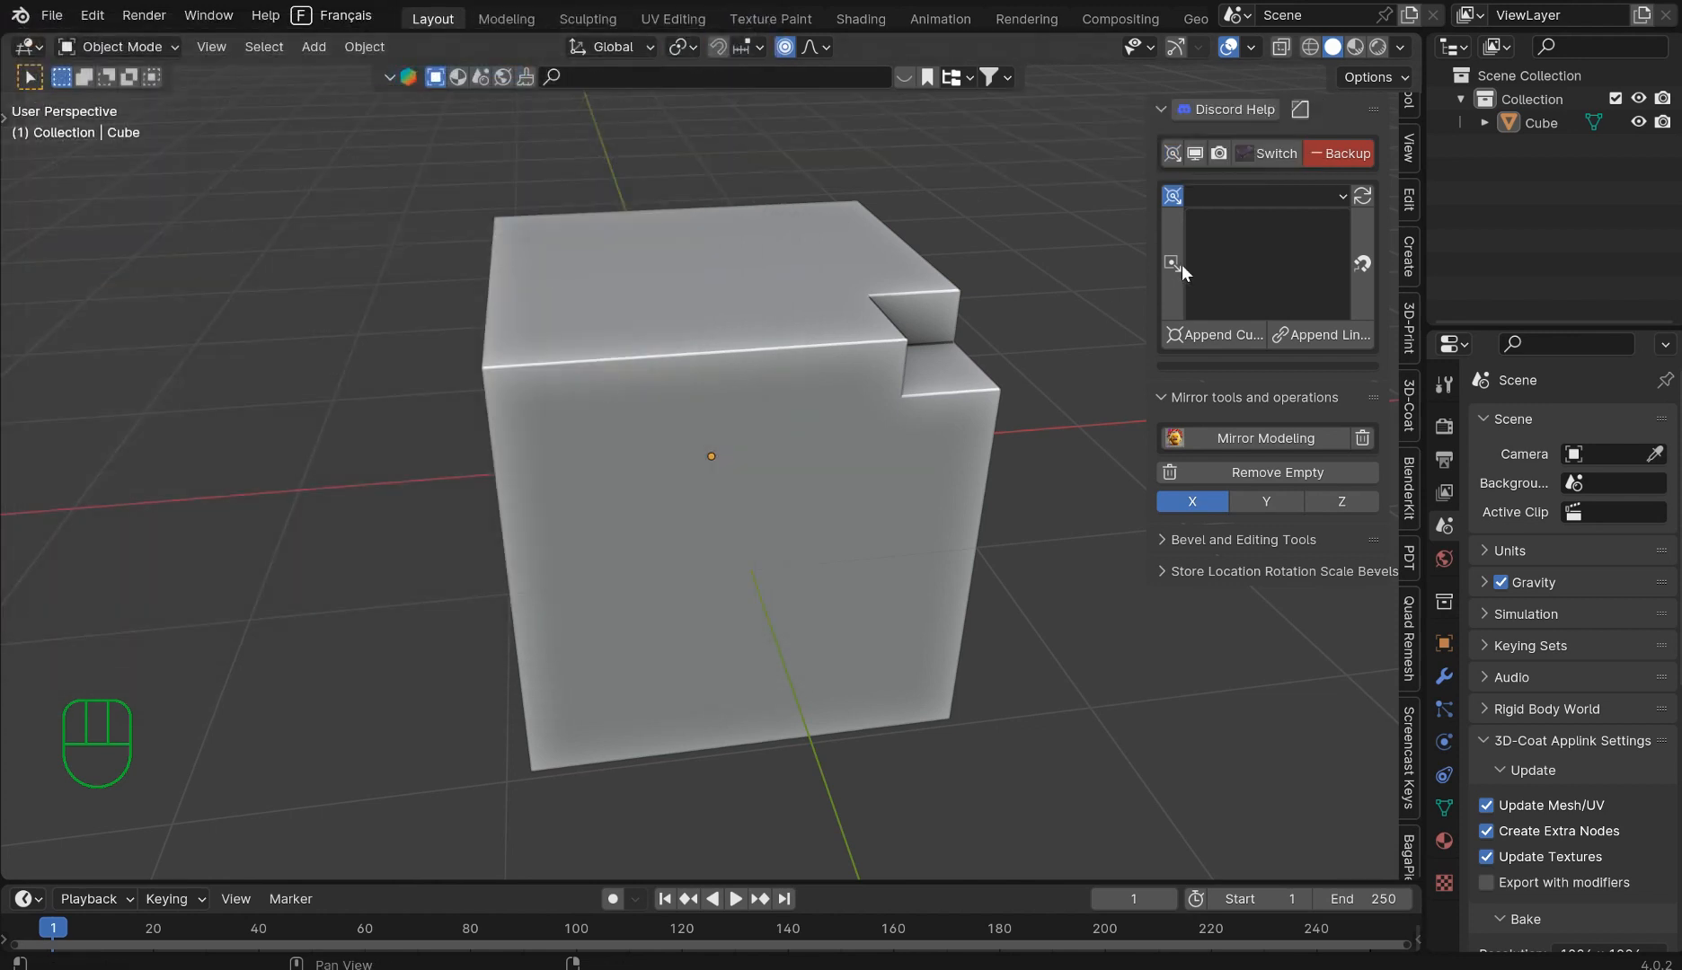
Step: Try Mirror X on the unselected cube and undo the attempt
middle_click_drag(1047, 318, 1013, 309)
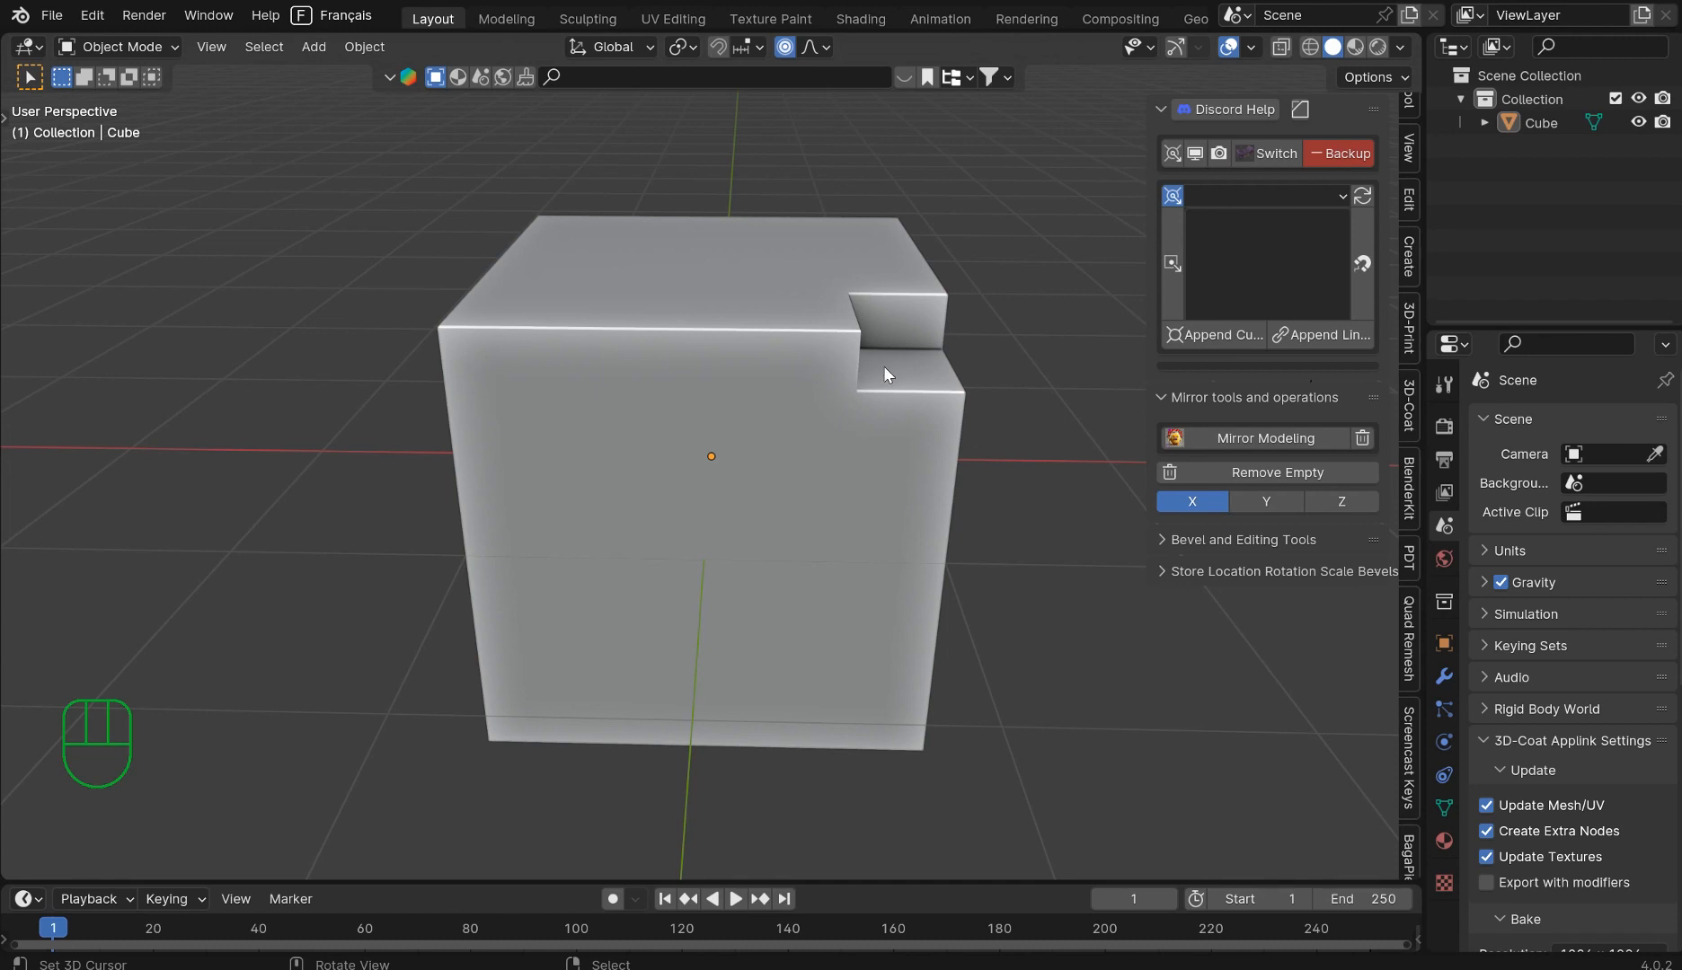
key("p")
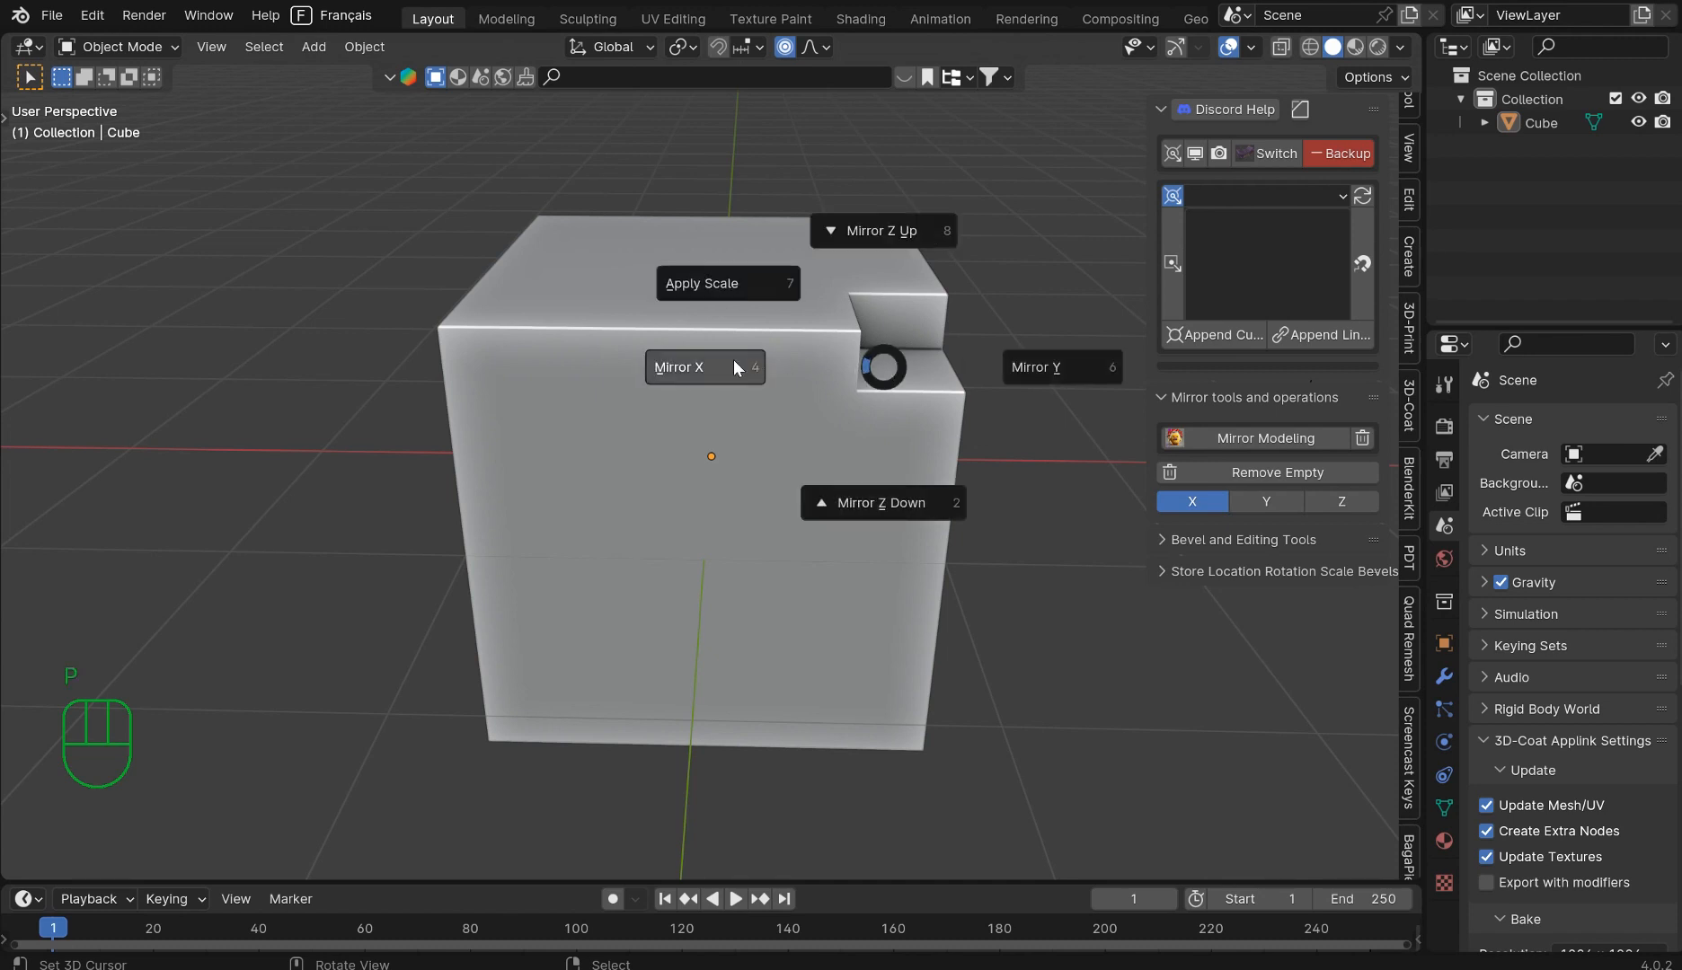
left_click(716, 368)
key("ctrl+z")
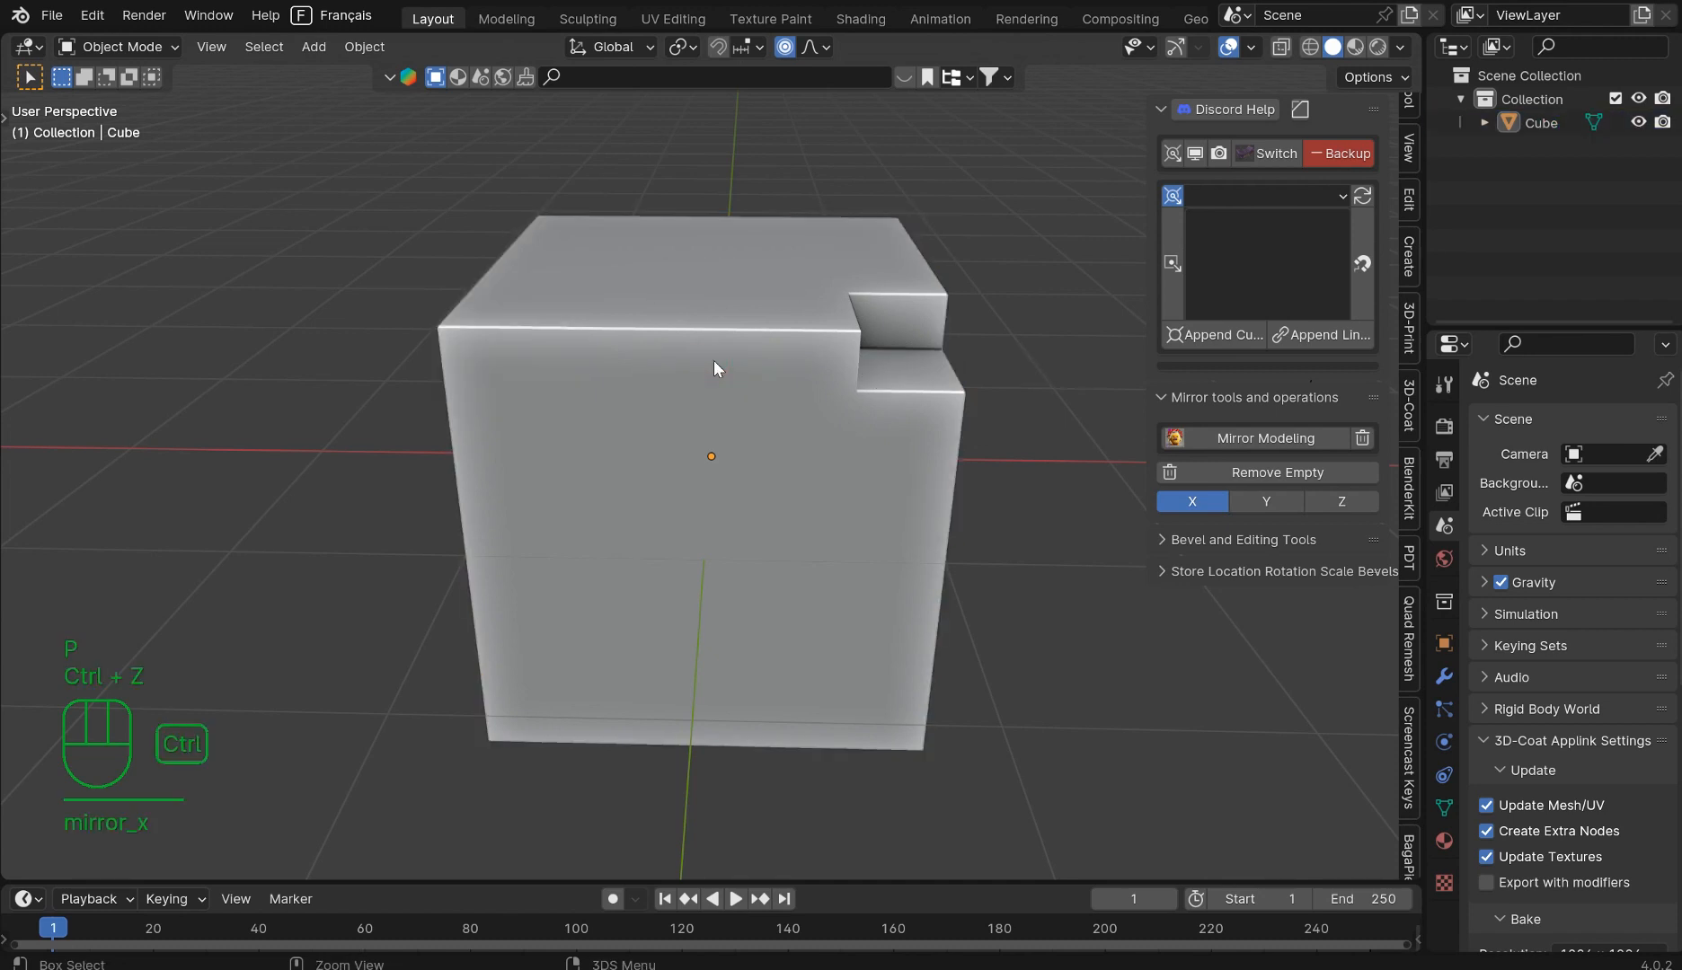
Step: Mirror the selected cube's corner notch to all its corners using Mirror X, Mirror Z Up and Mirror Y
key("p")
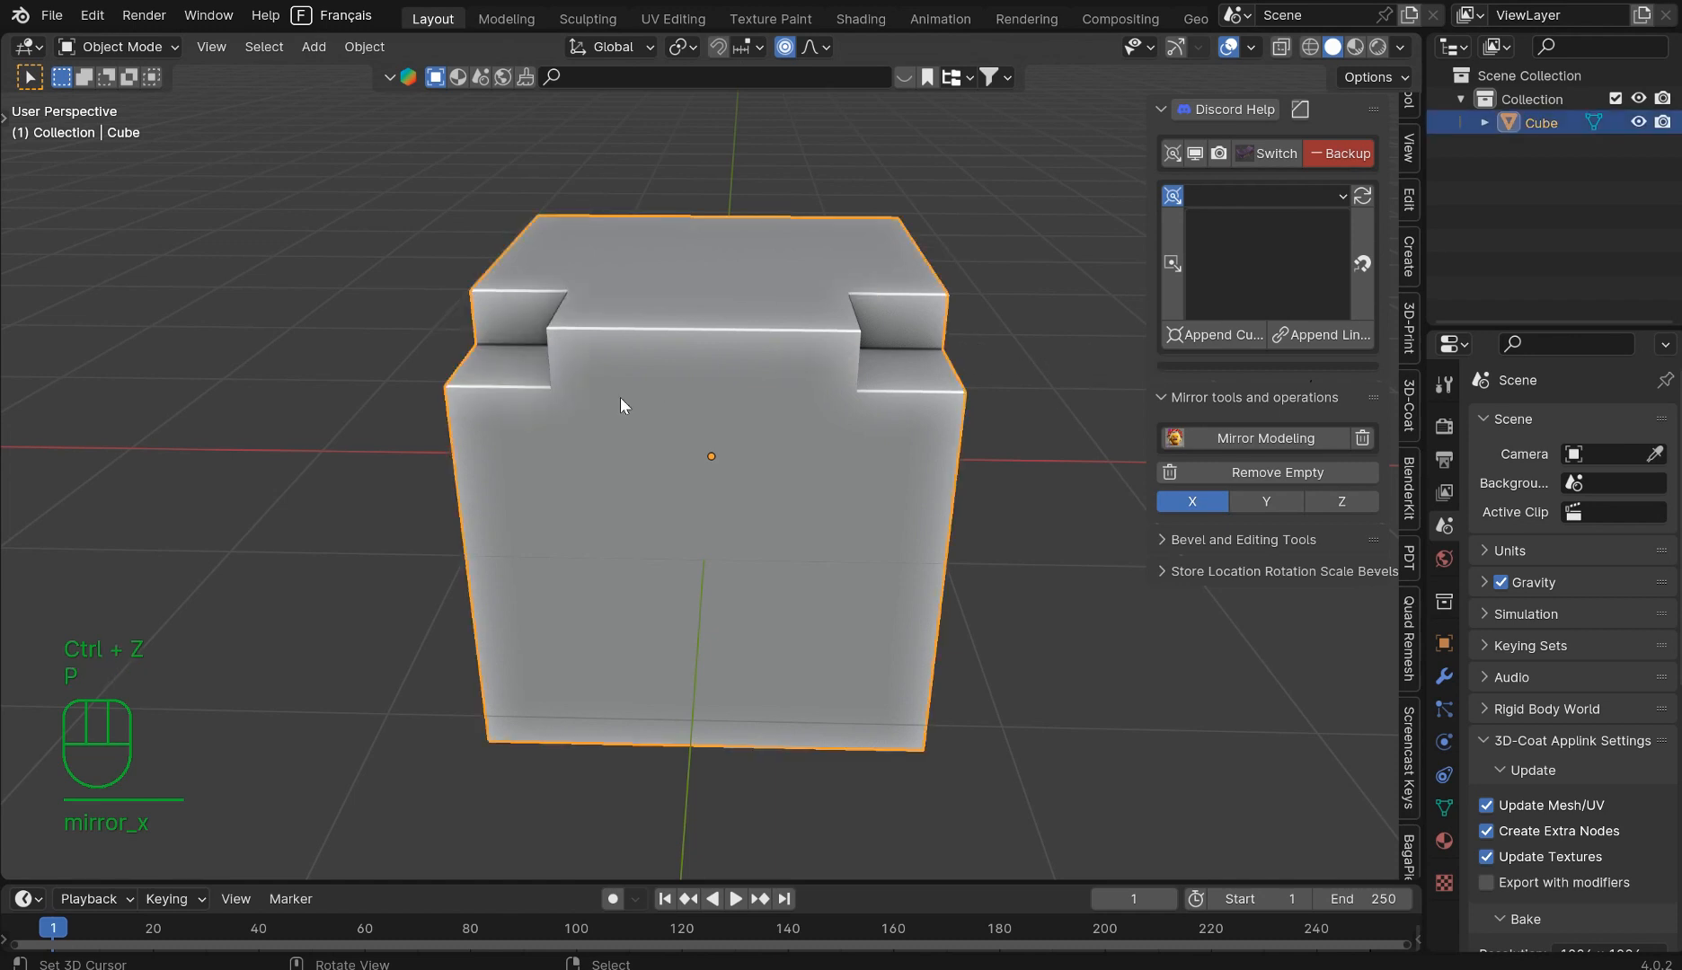
key("p")
middle_click_drag(813, 495, 827, 458)
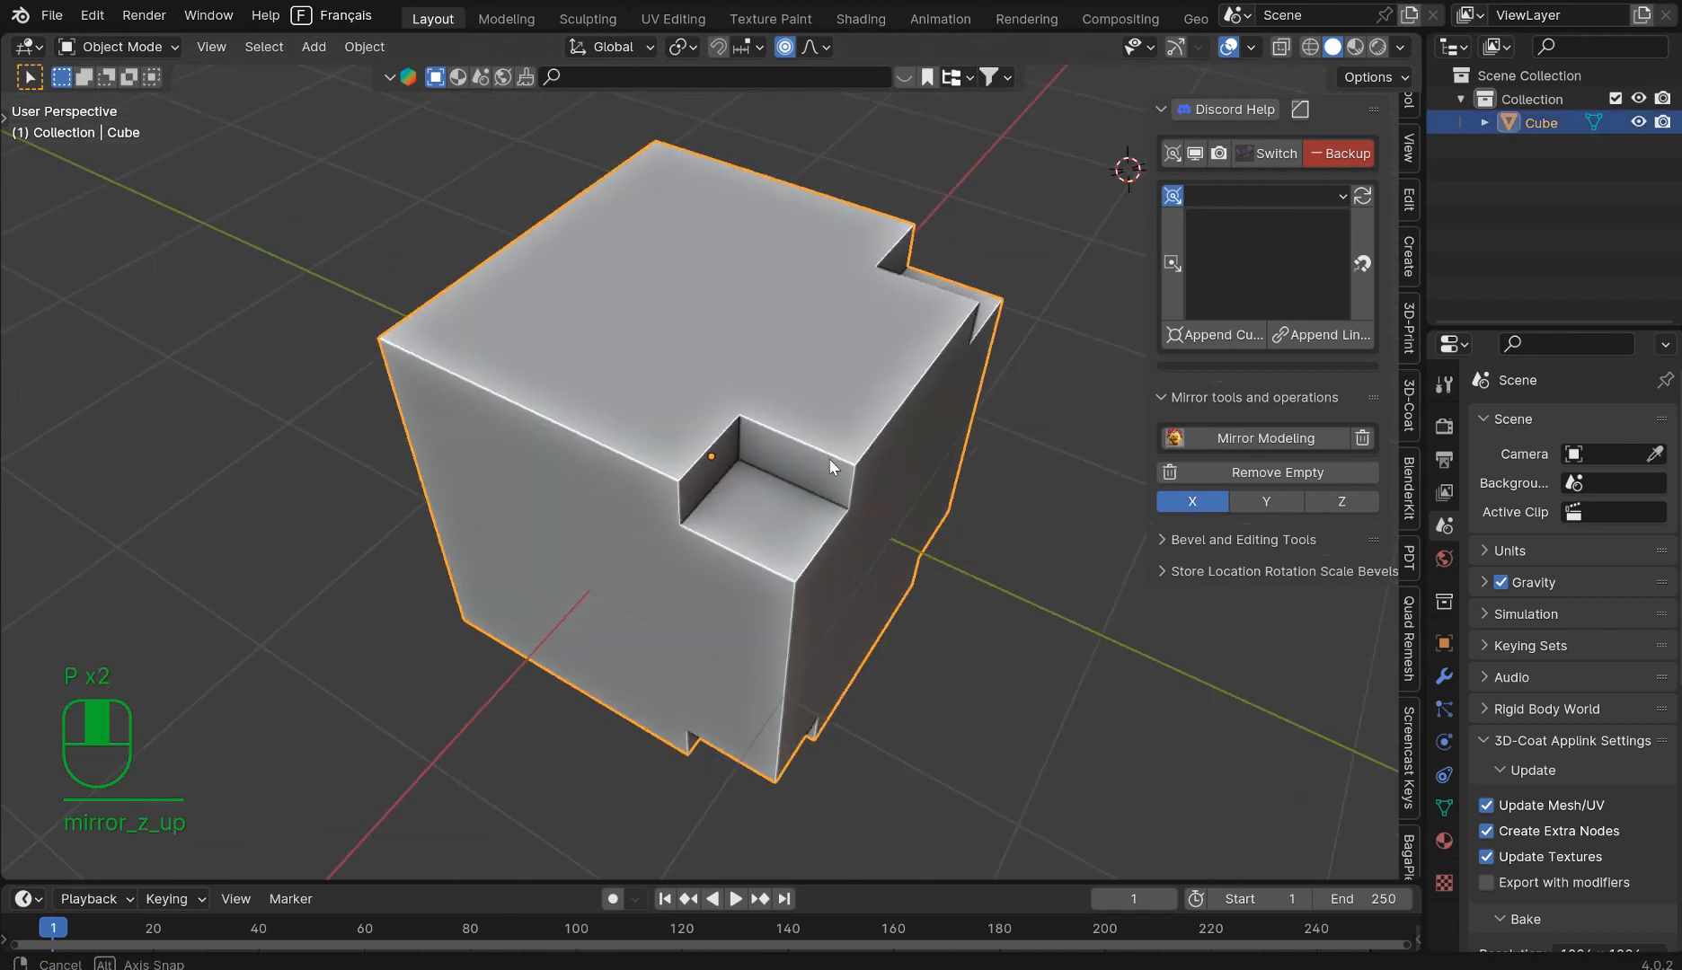
key("p")
middle_click_drag(1071, 346, 905, 368)
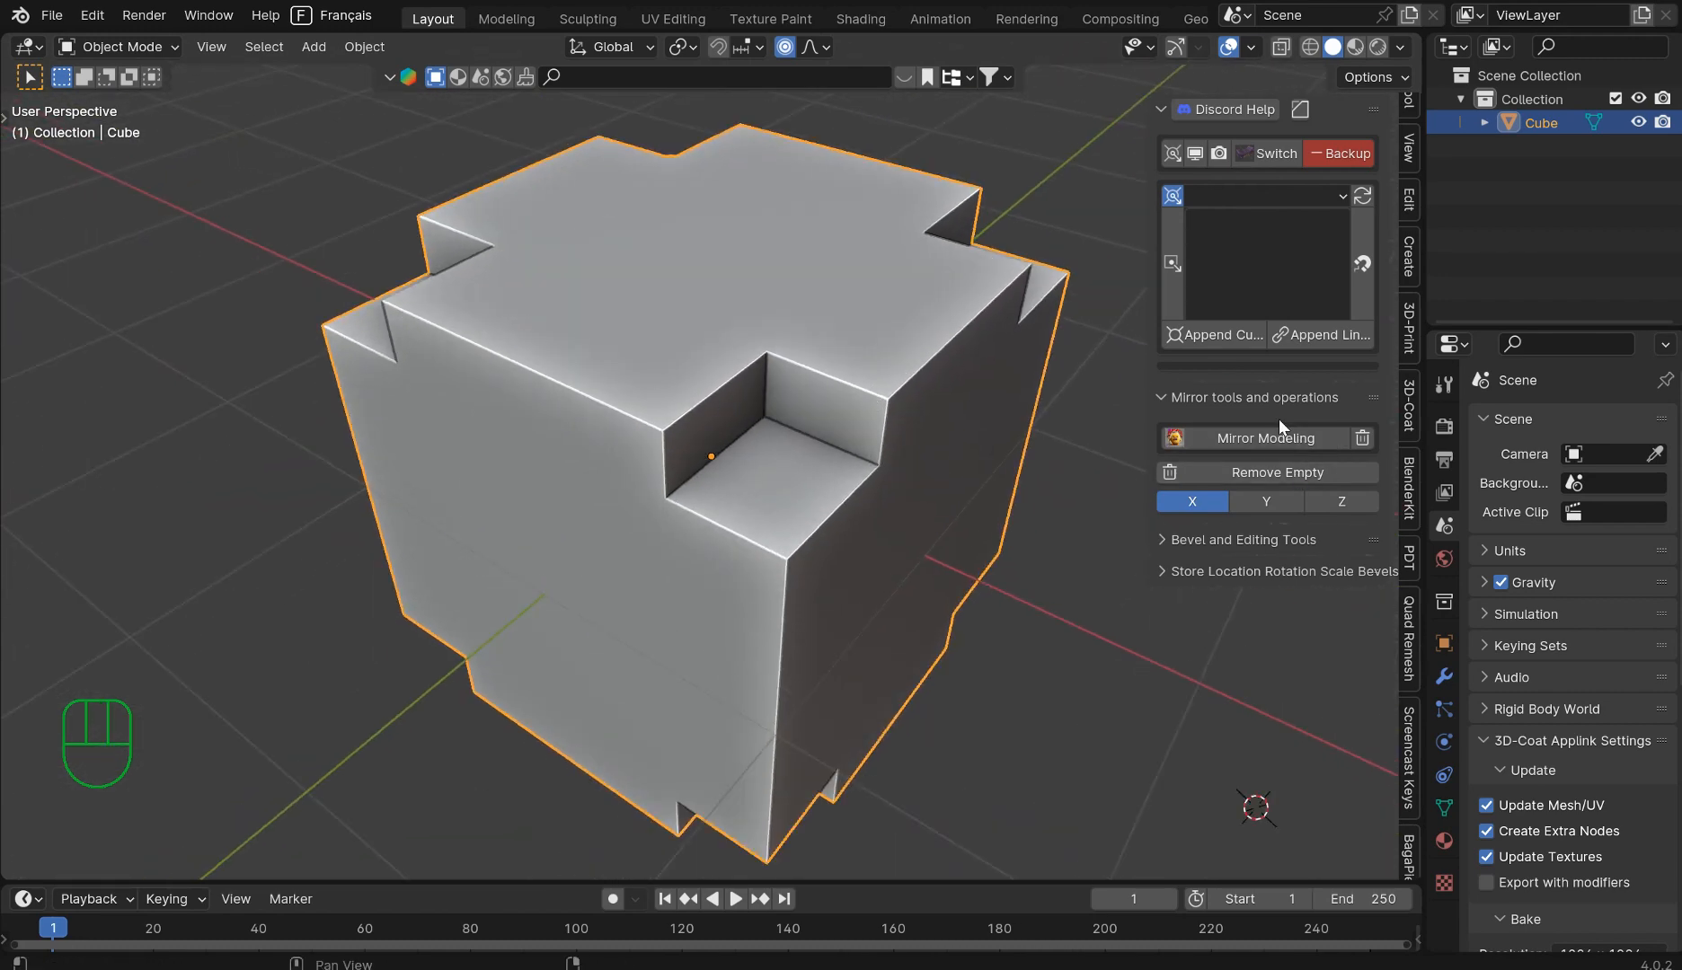
Step: Add a Mirror Modeling setup with a control empty to the notched cube
scroll(948, 444, "down", 5)
left_click(1262, 439)
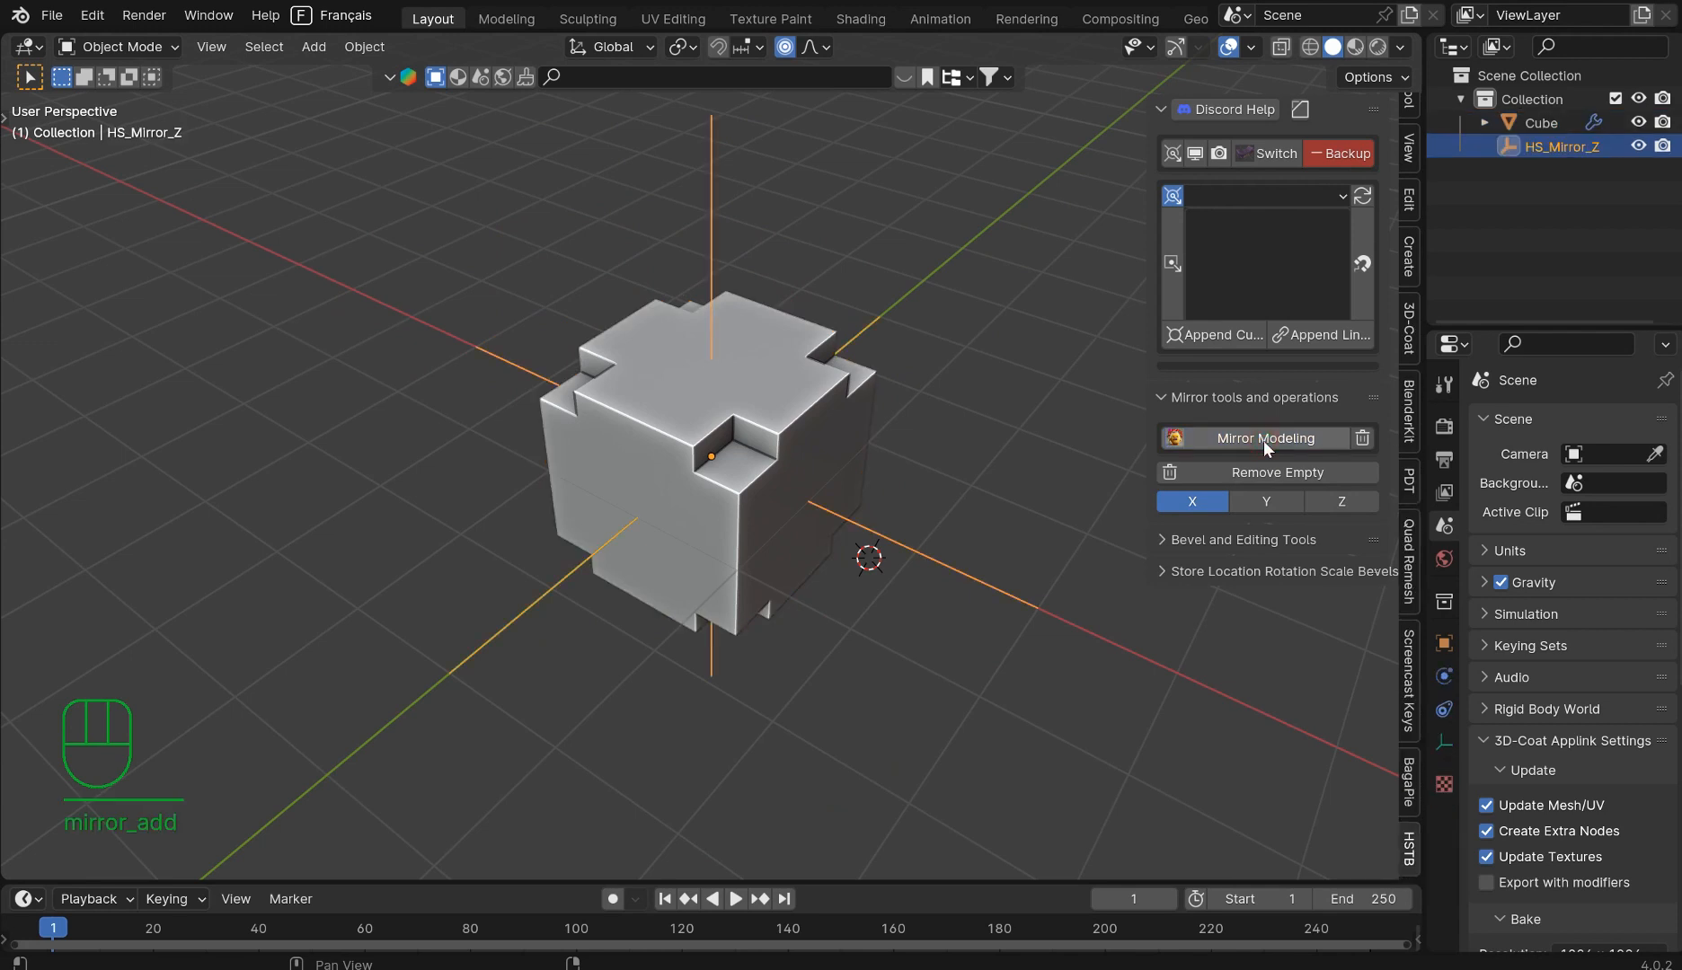
Step: Try moving the mirror's control empty freely away from the centre, and cancel the move
scroll(824, 424, "down", 2)
key("g")
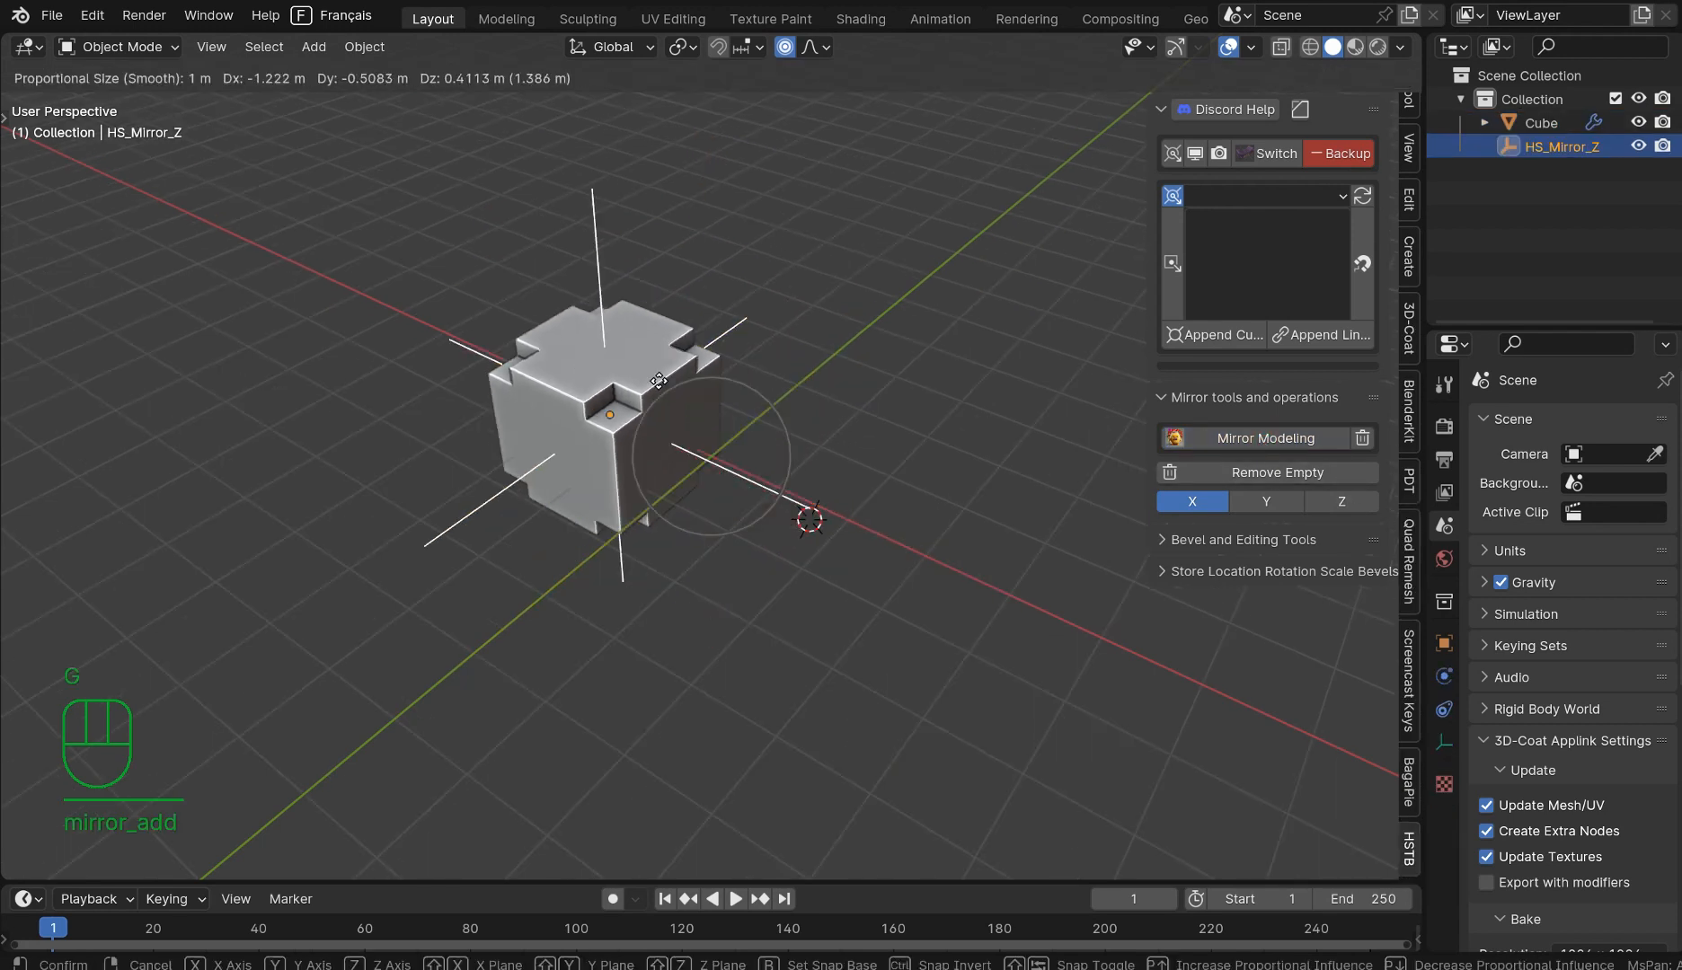
right_click(660, 355)
right_click(713, 299)
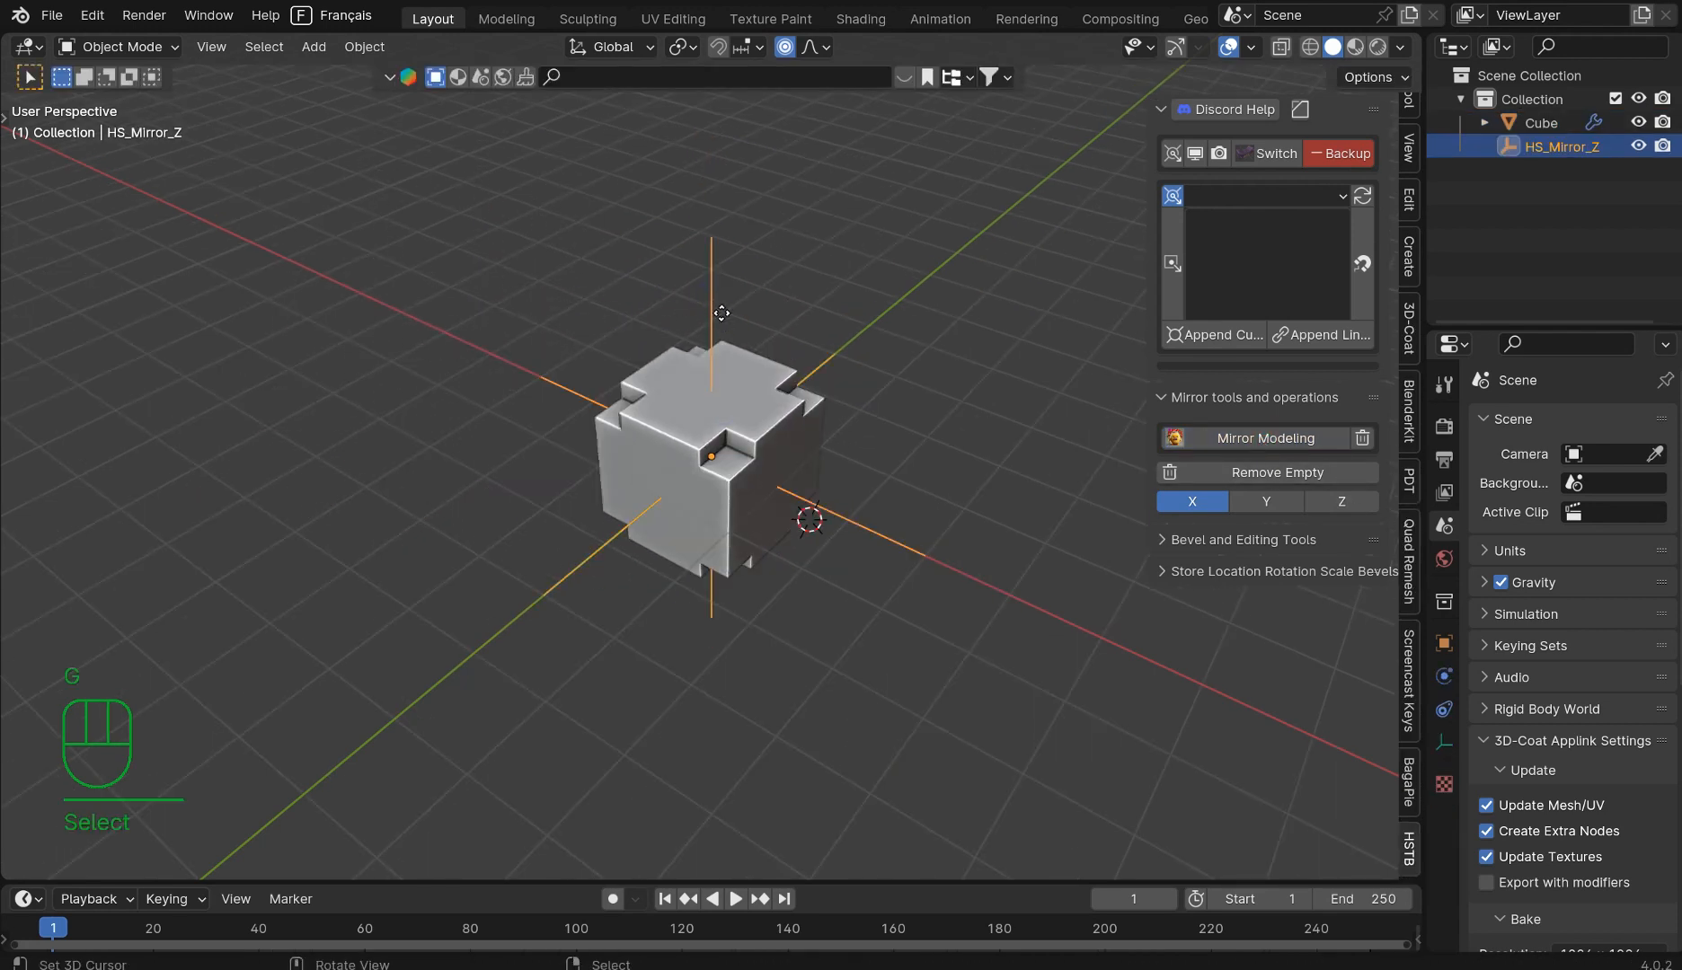
Step: Select the notched cube, show its mirror modifier settings and widen the properties area to read them in full
key("g")
right_click(713, 286)
left_click(779, 432)
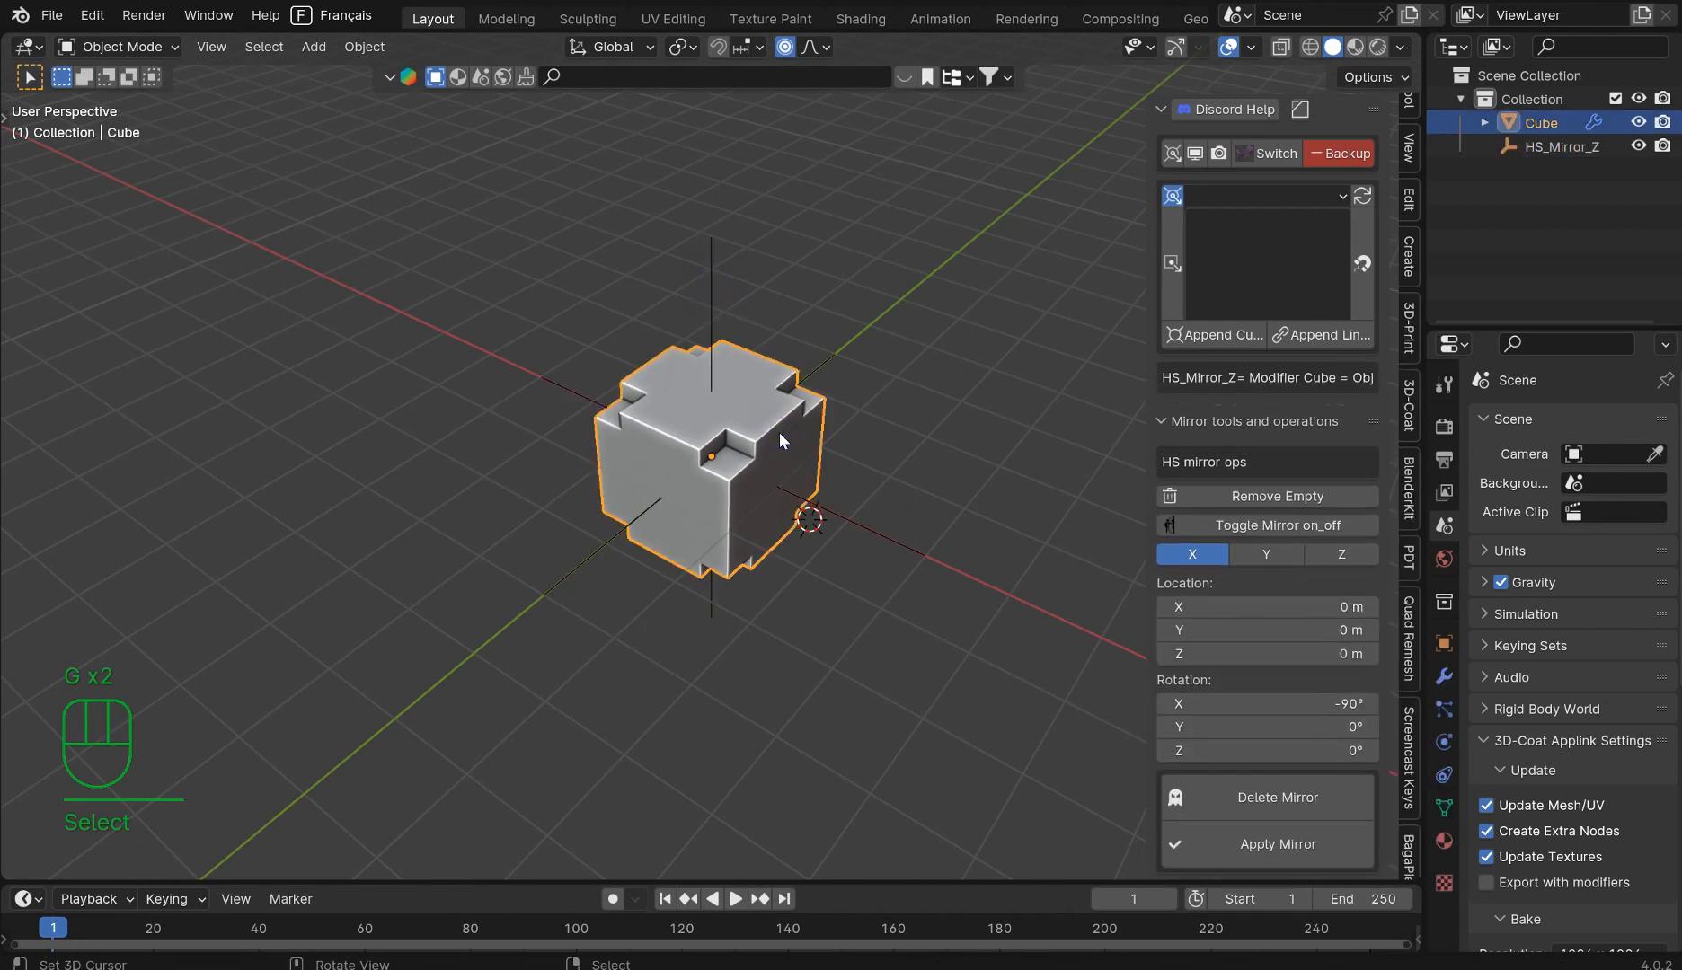
left_click(1444, 675)
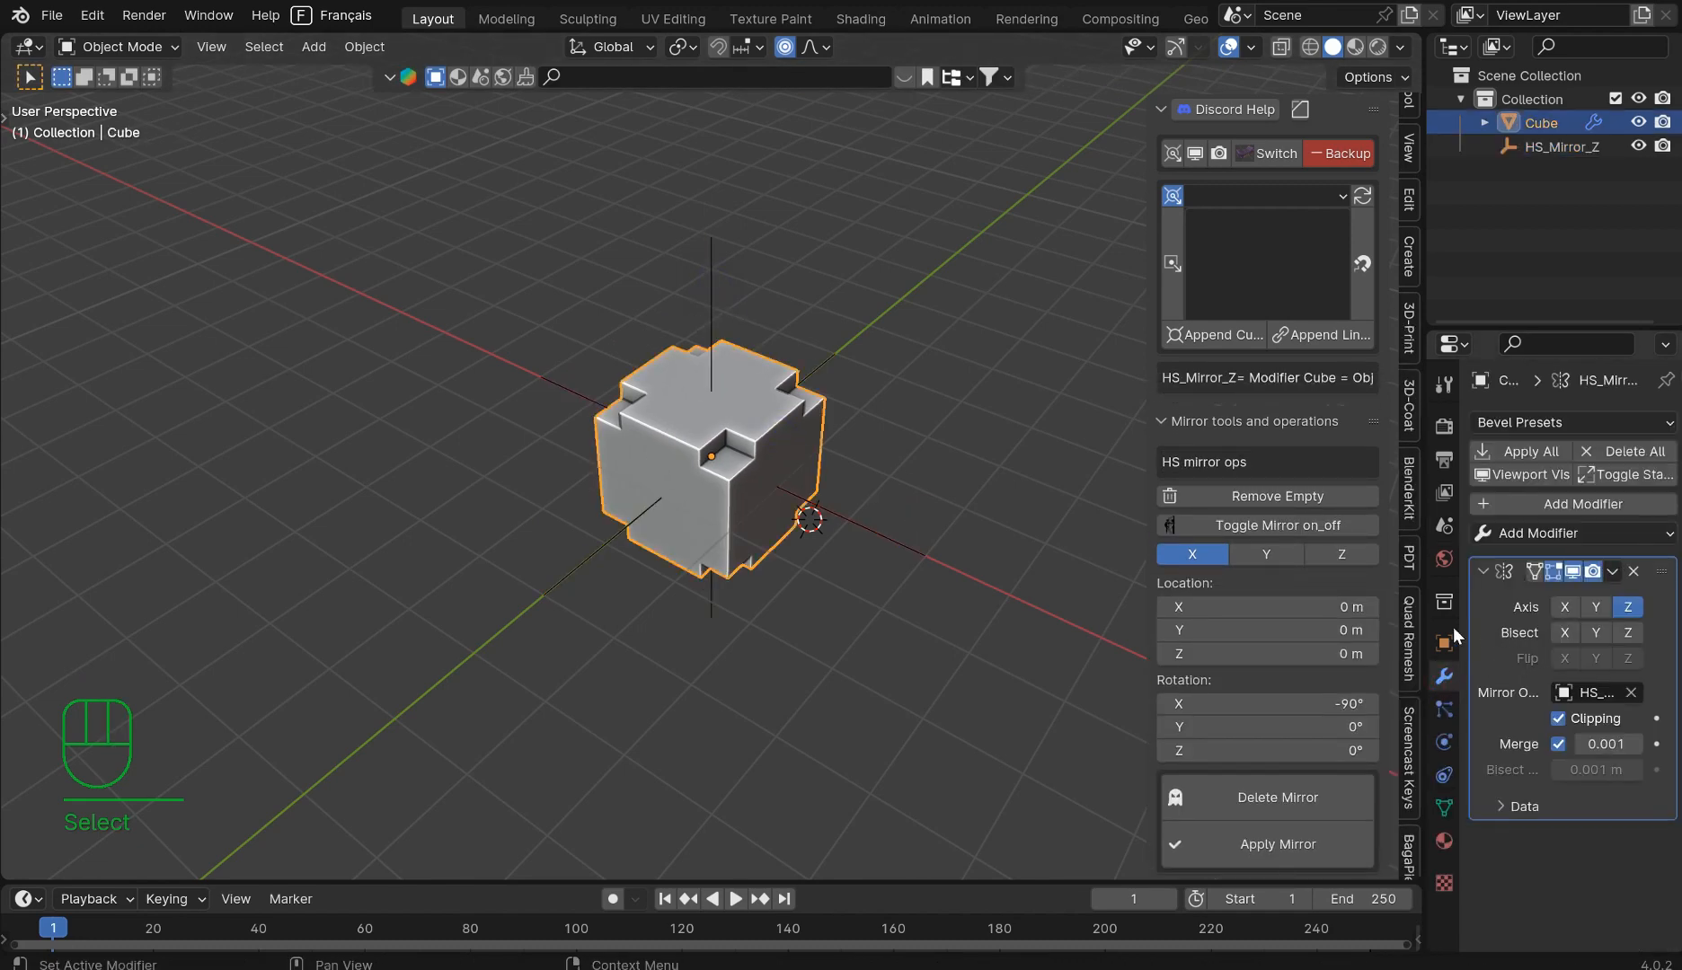
left_click_drag(1426, 630, 1302, 637)
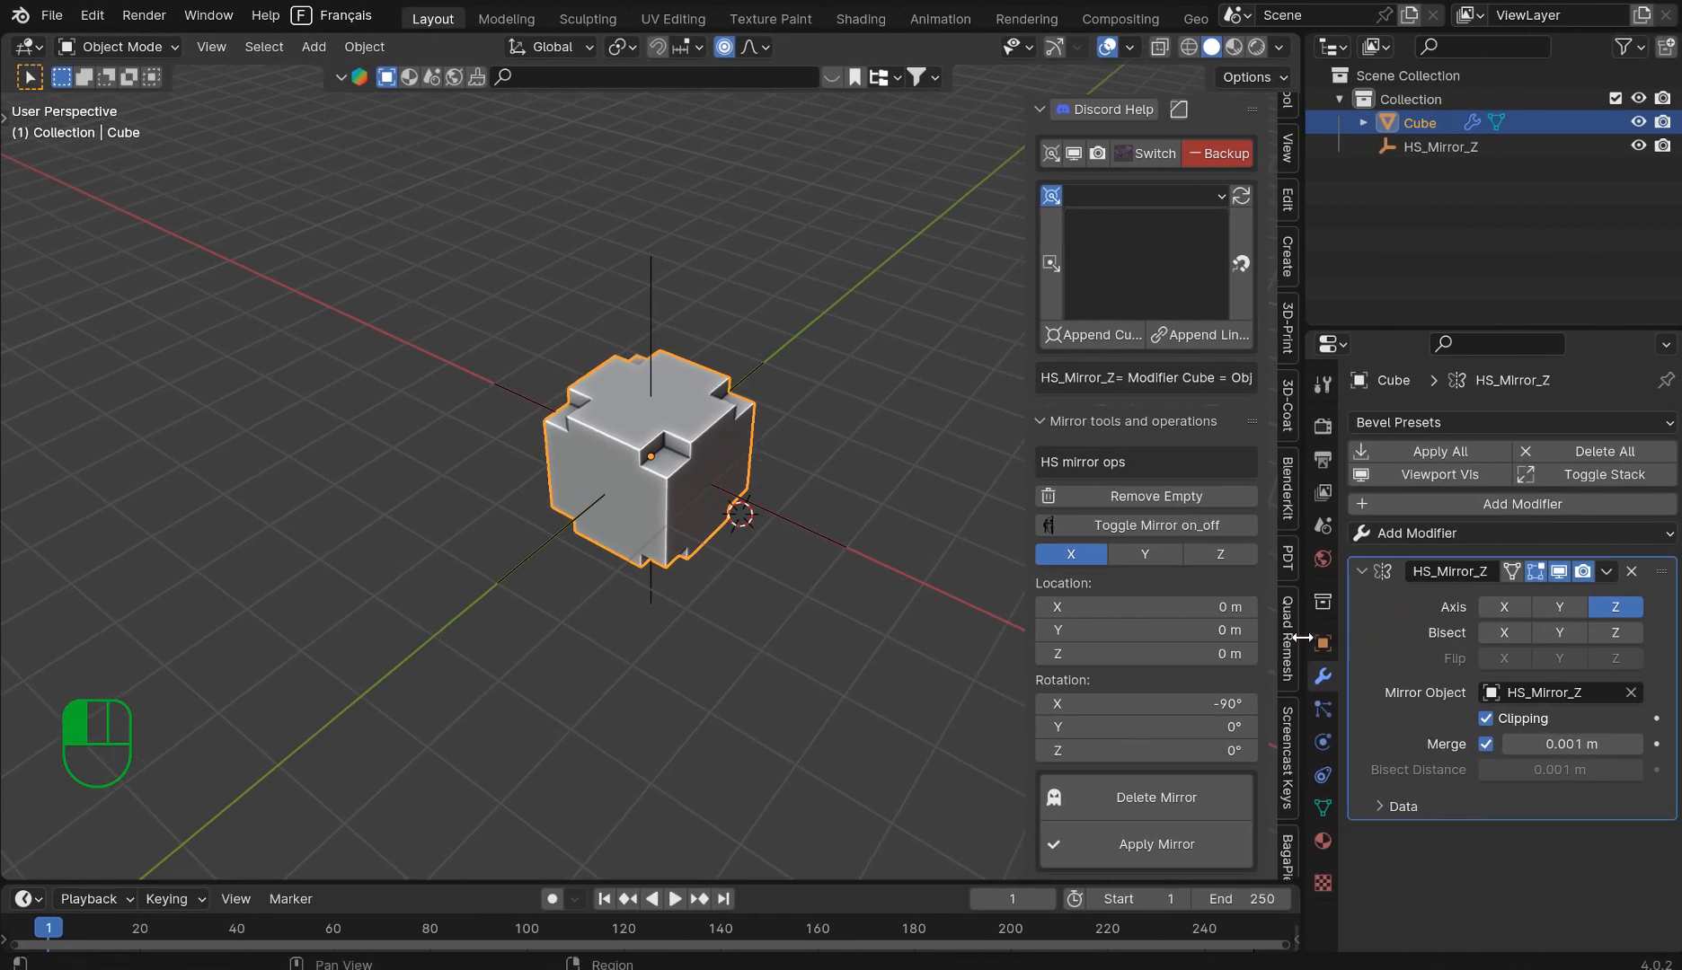
Step: Delete the cube's mirror setup and turn off proportional editing
left_click(1152, 800)
left_click(727, 437)
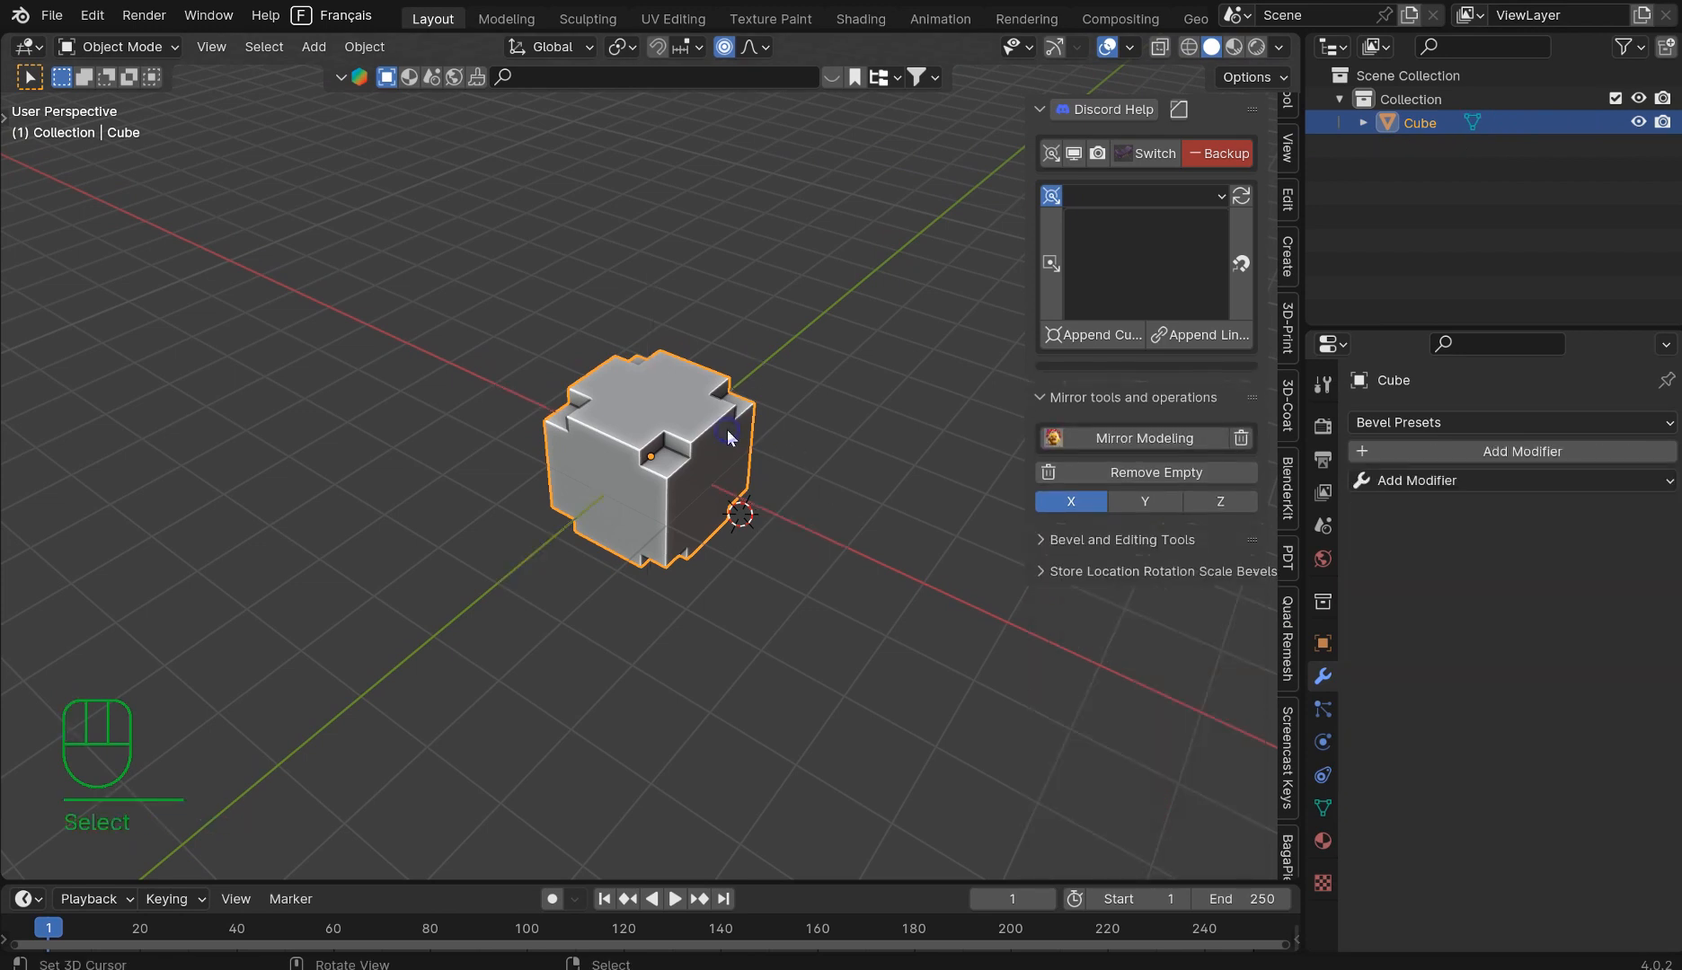
key("g")
right_click(872, 278)
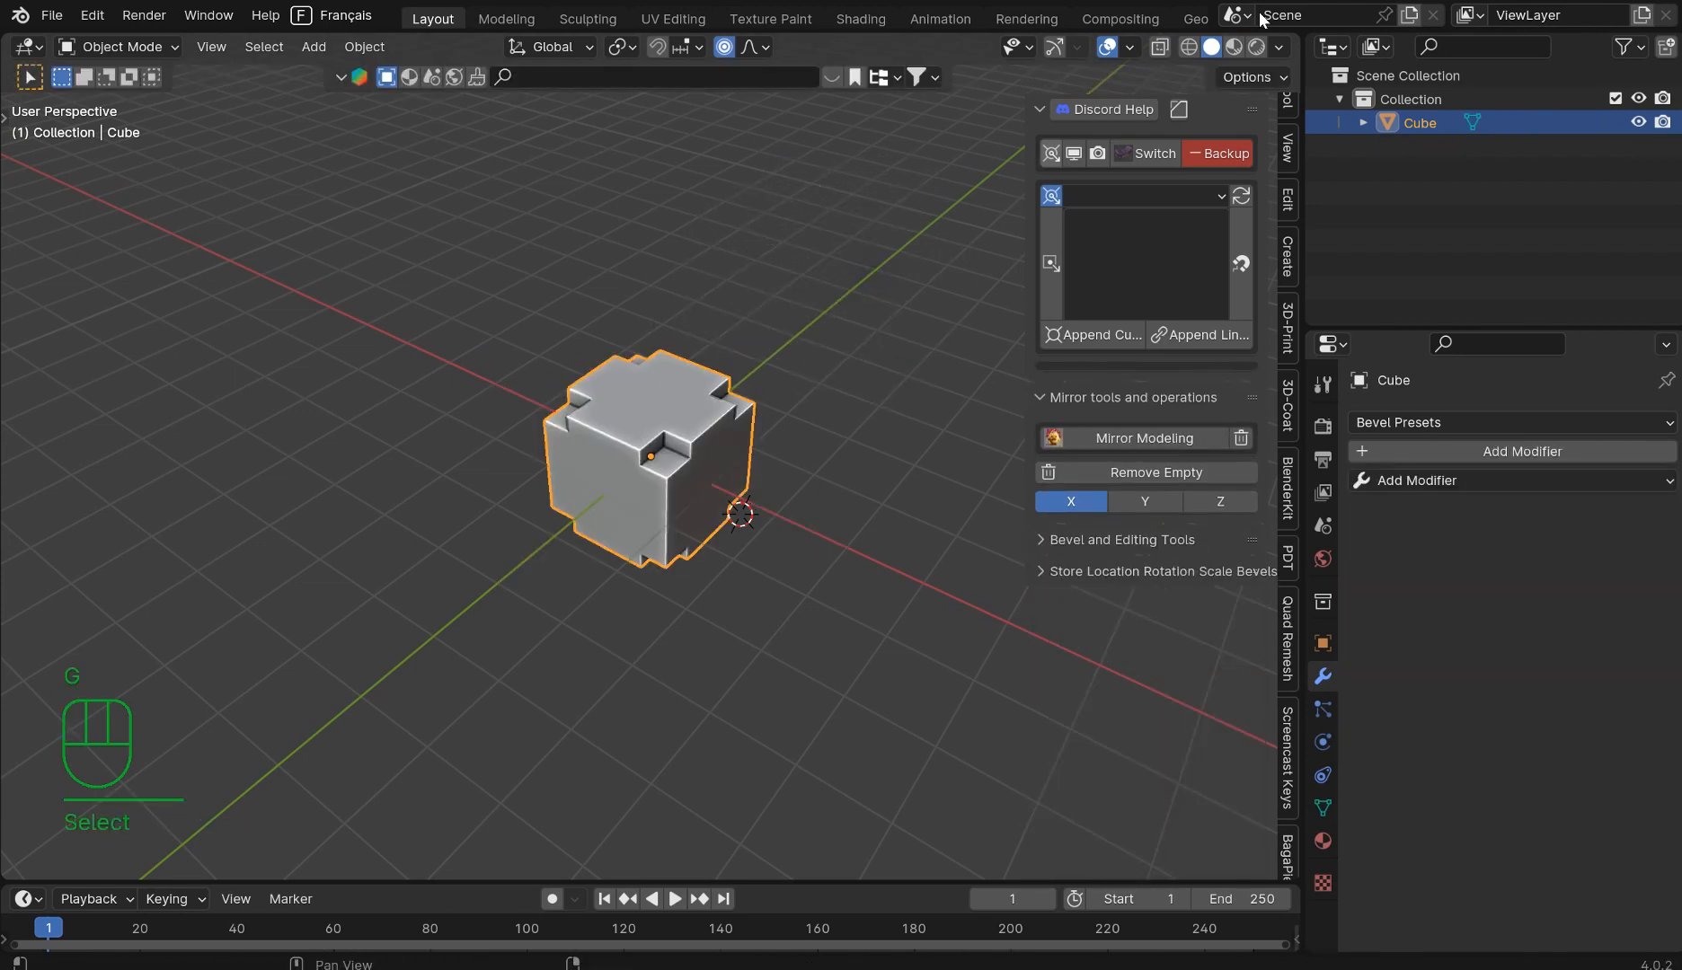
middle_click_drag(855, 320, 839, 305)
key("o")
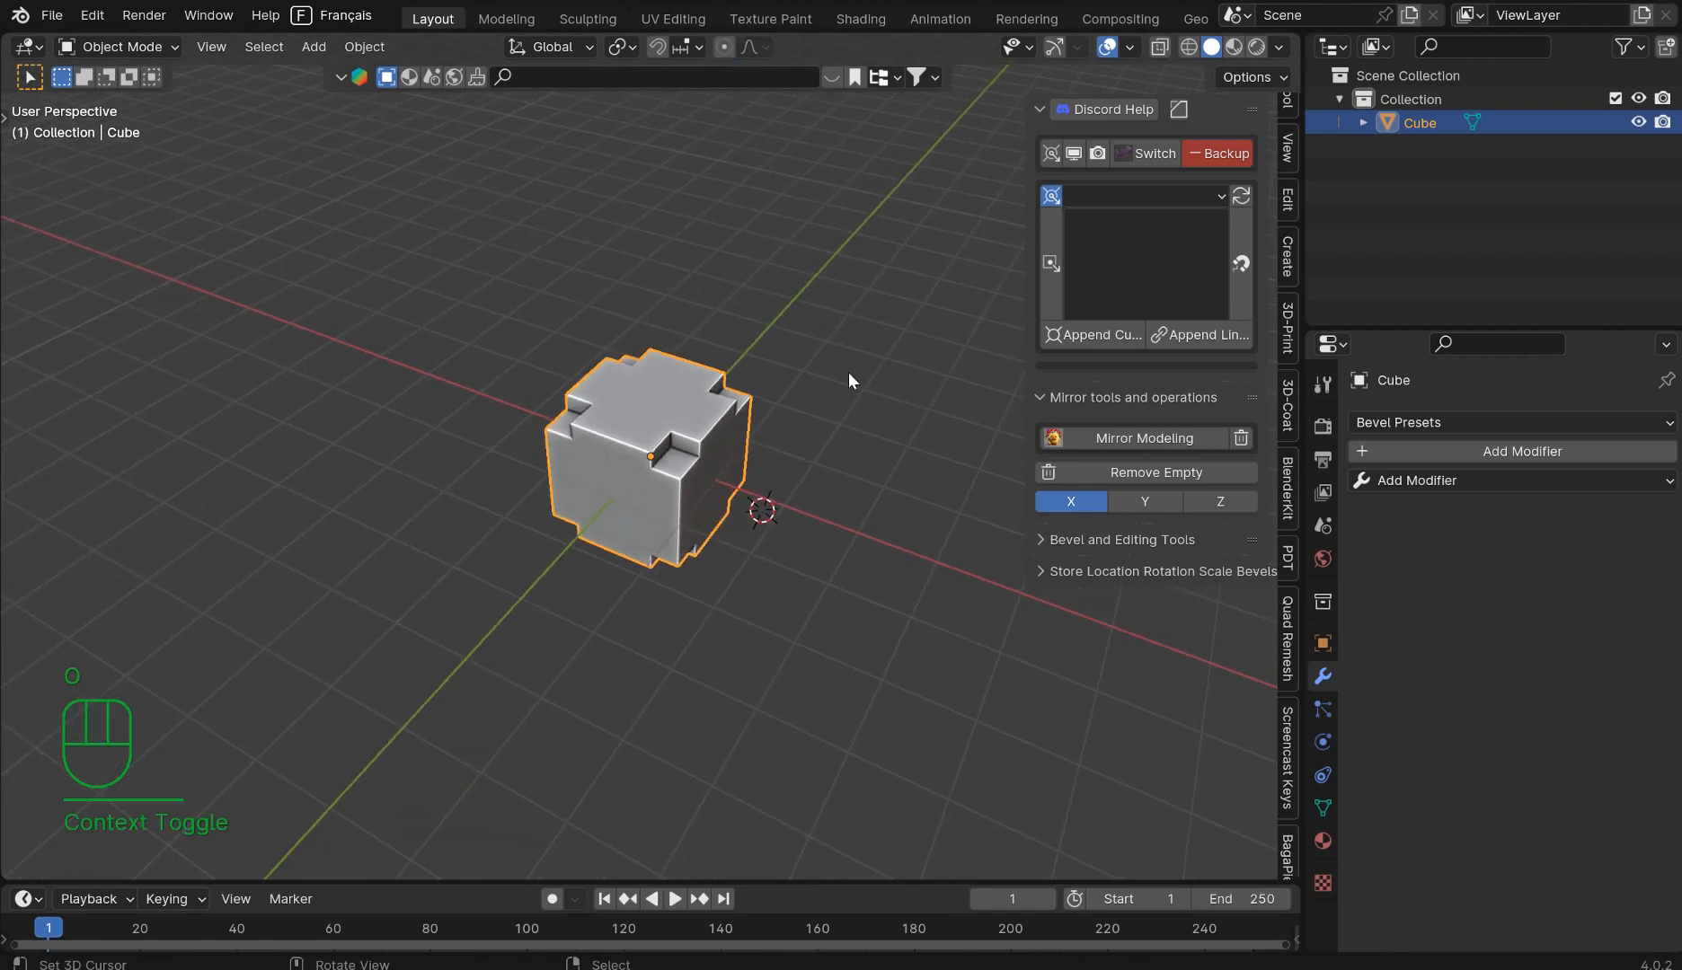
Step: Add a Mirror Modeling setup to the cube again and move its empty to about X -5.13 m, Y -3.44 m, Z -0.48 m
left_click(1135, 440)
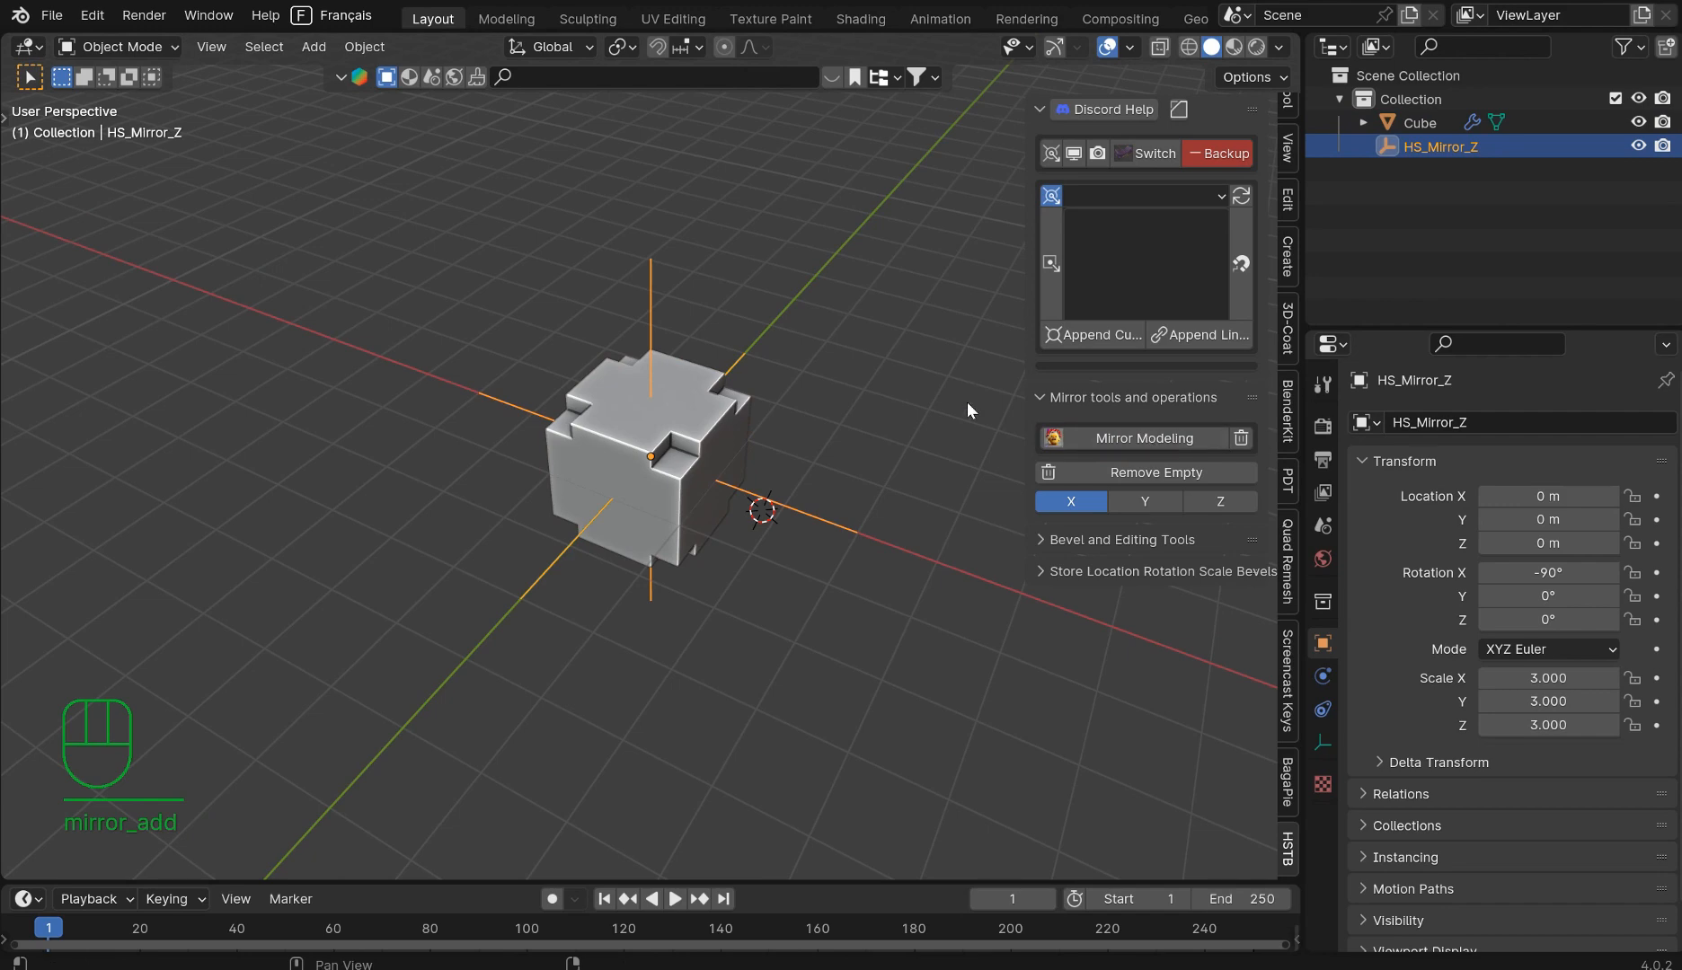
key("g")
left_click(376, 449)
middle_click_drag(808, 437, 664, 242)
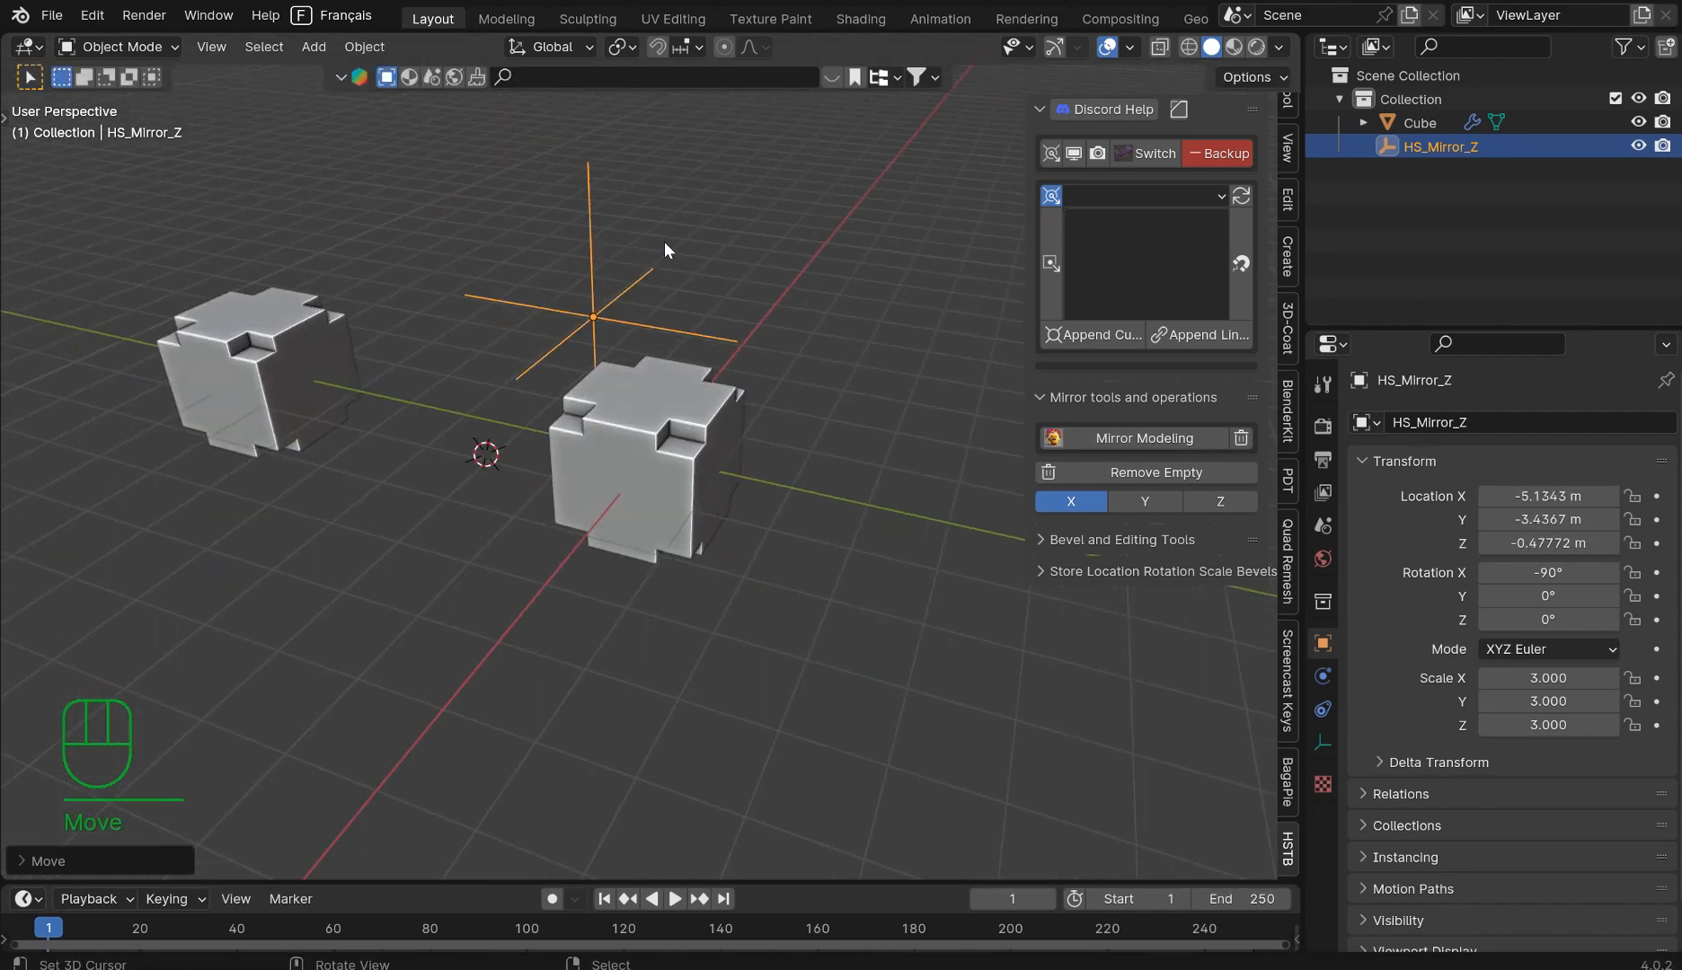
key("g")
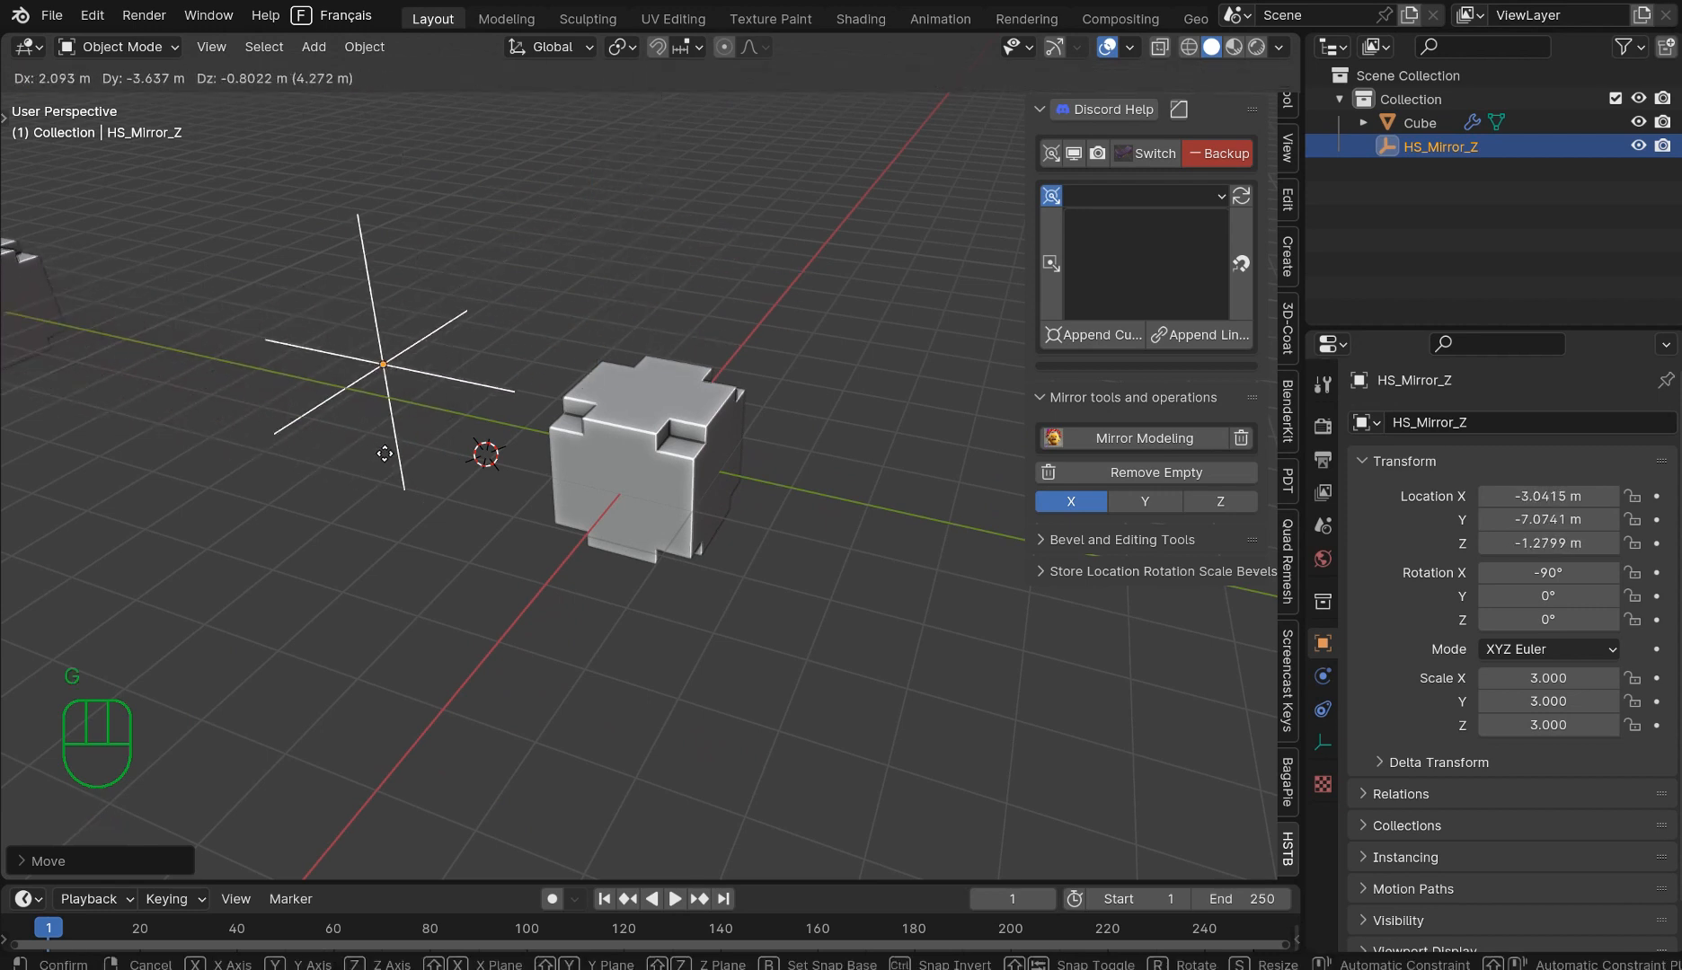
left_click(598, 404)
Step: Dissolve the cube's middle edge loop that crosses the top face parallel to the Y axis, using the Bevel and Editing Tools
left_click(683, 401)
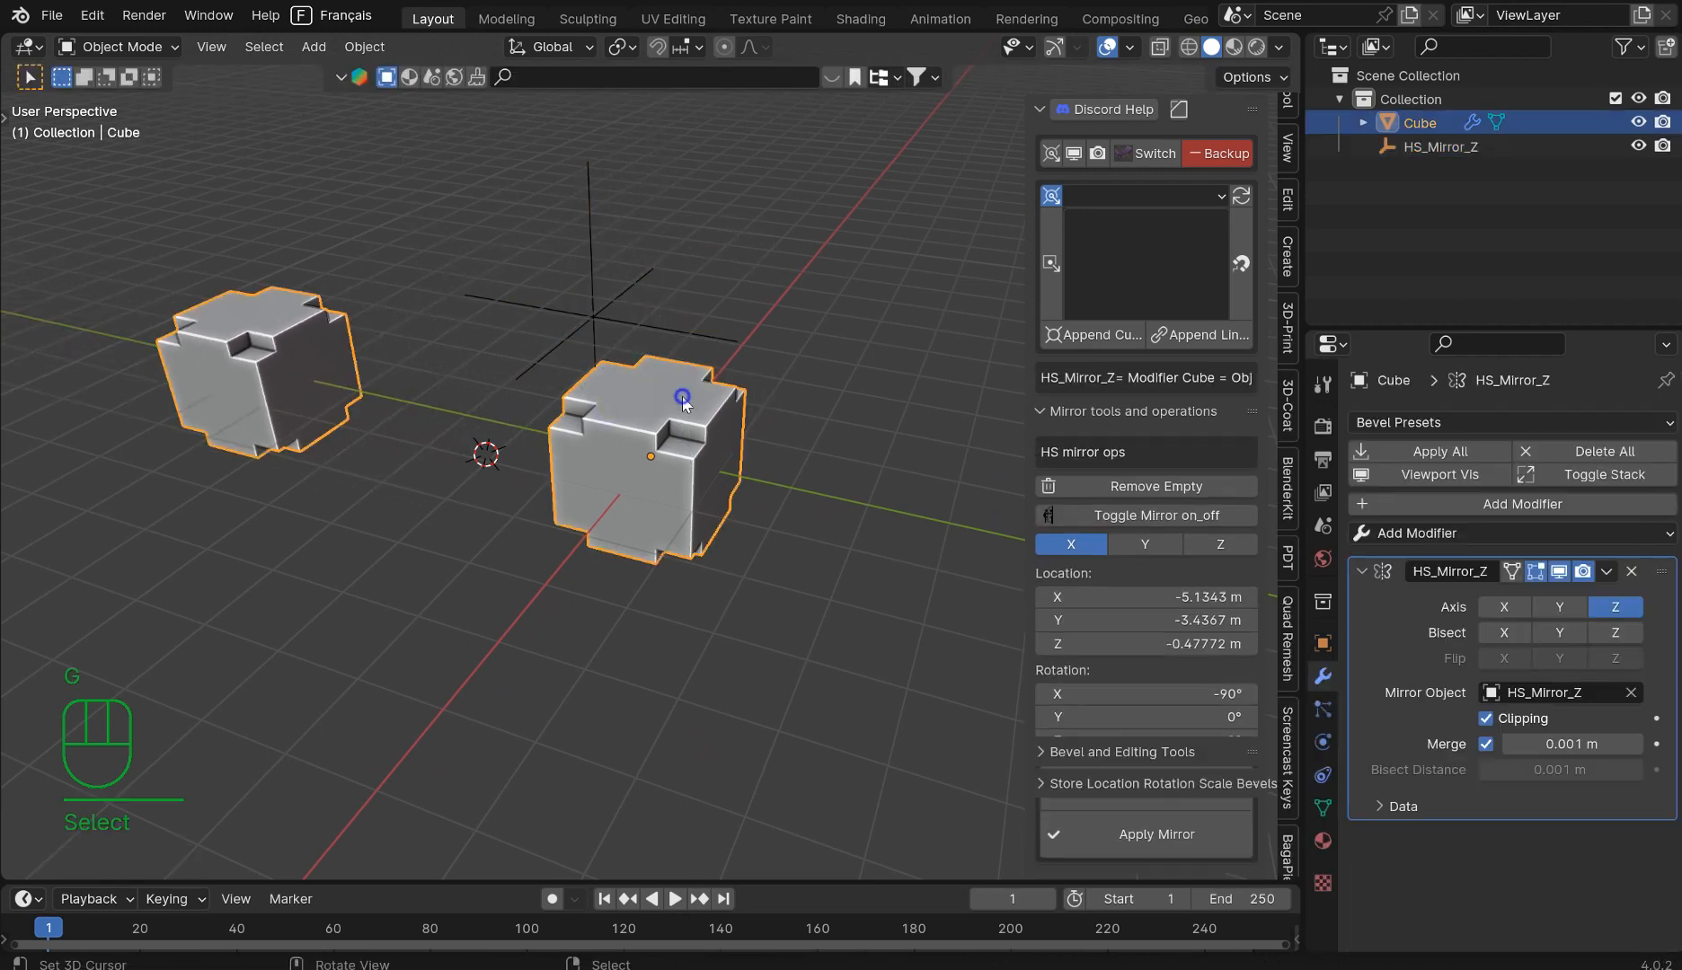
key("Tab")
scroll(724, 379, "up", 2)
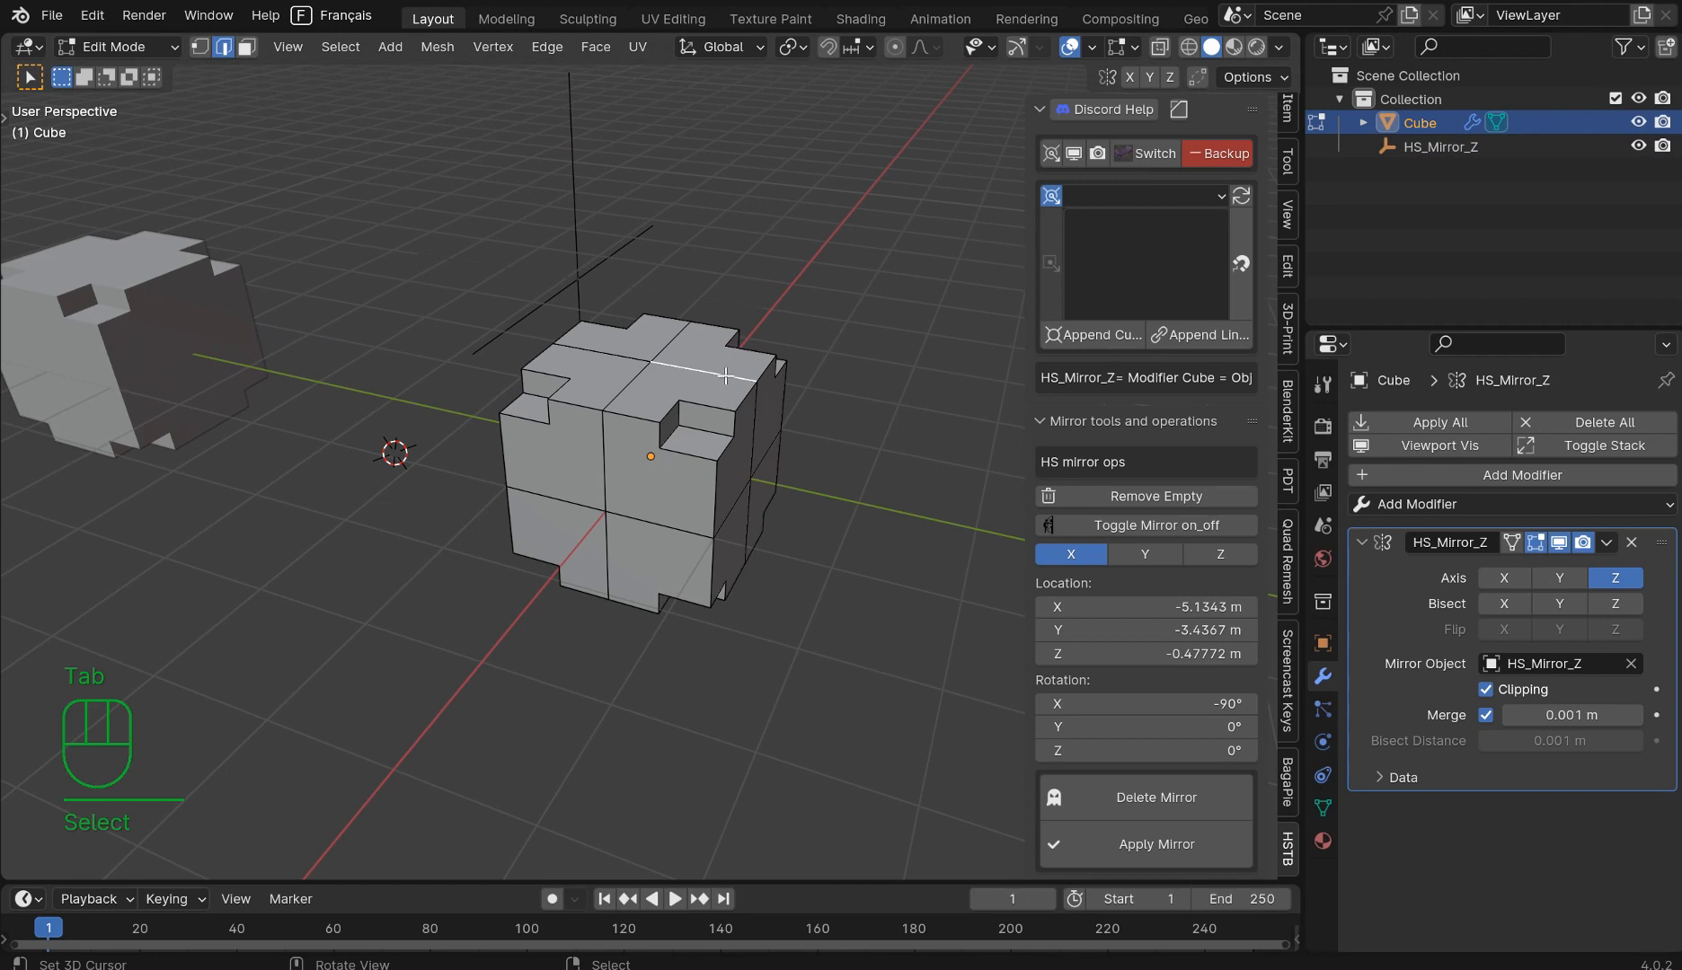
left_click(725, 375, "alt+shift")
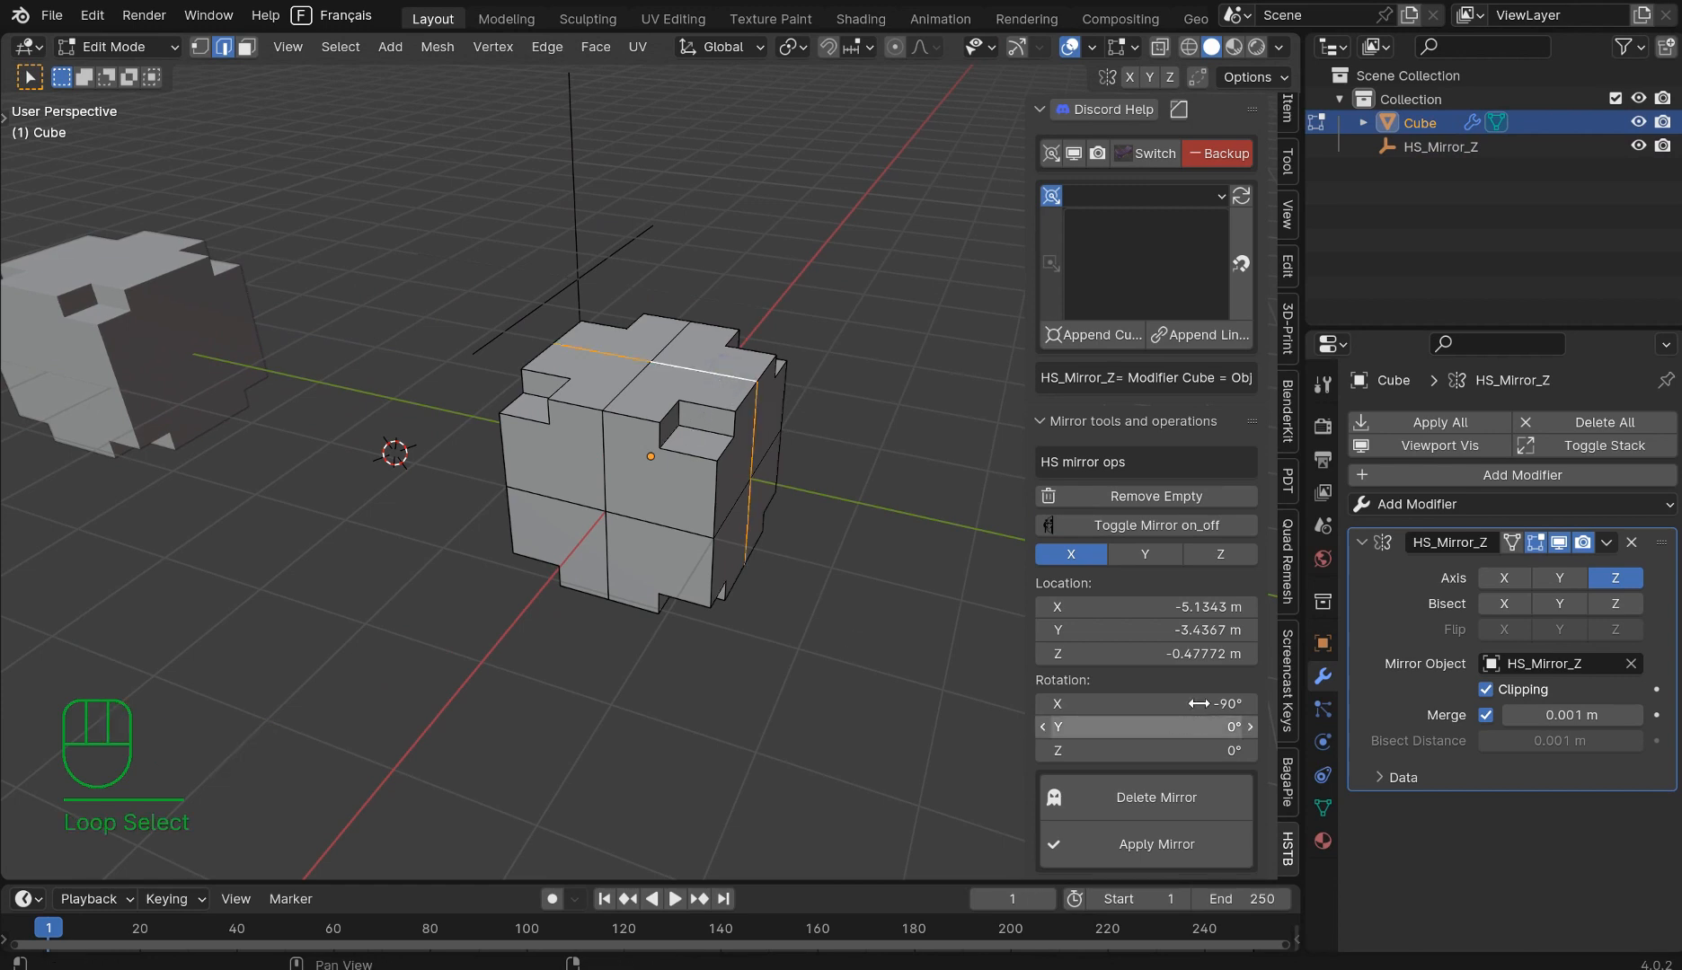
left_click(1048, 419)
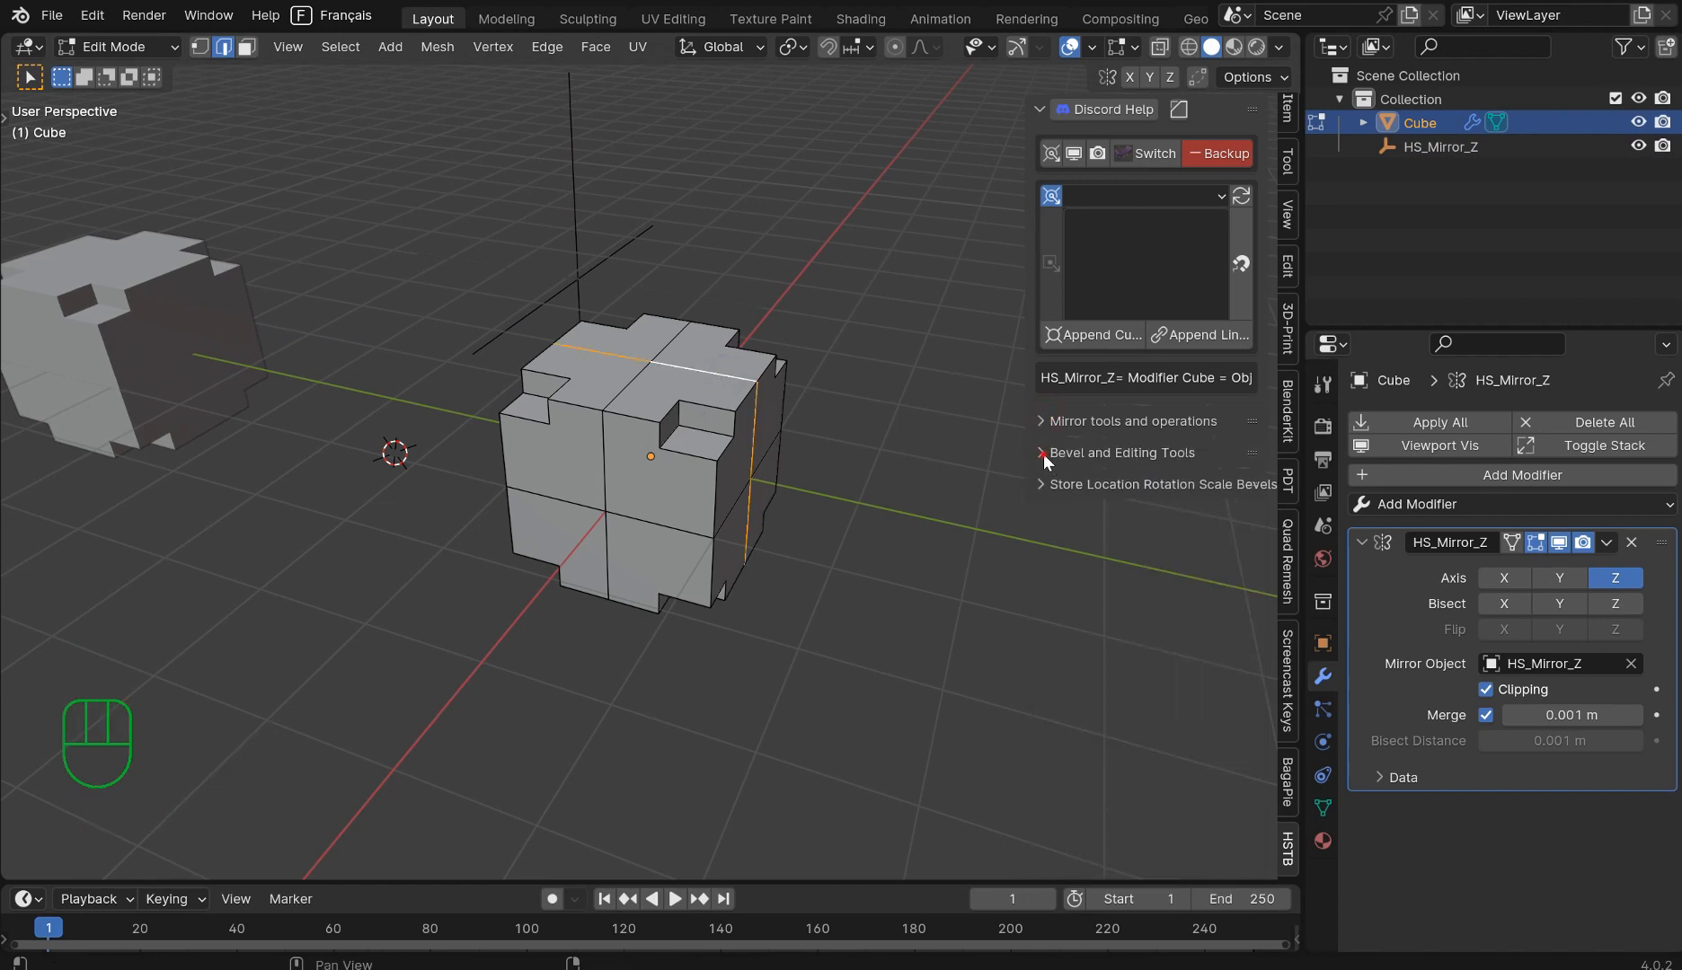
left_click(1043, 452)
left_click(1102, 604)
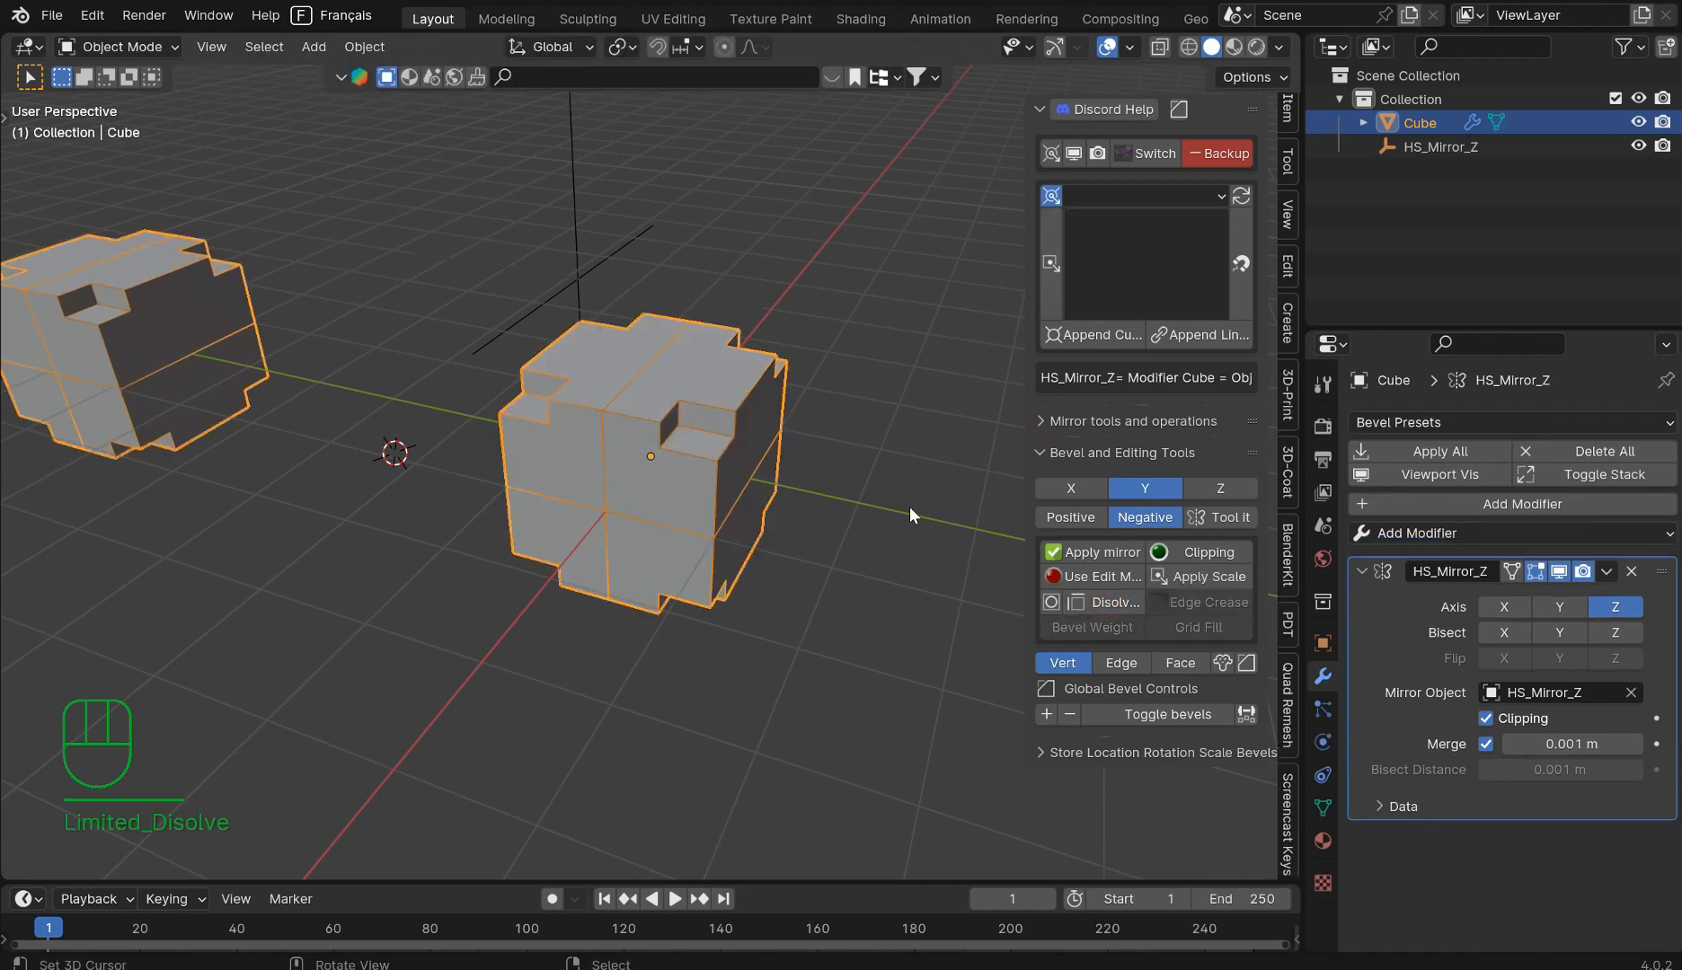
Step: Dissolve the cube's middle edge loop that crosses the top face along the X axis and runs down the front
middle_click_drag(876, 506, 662, 353)
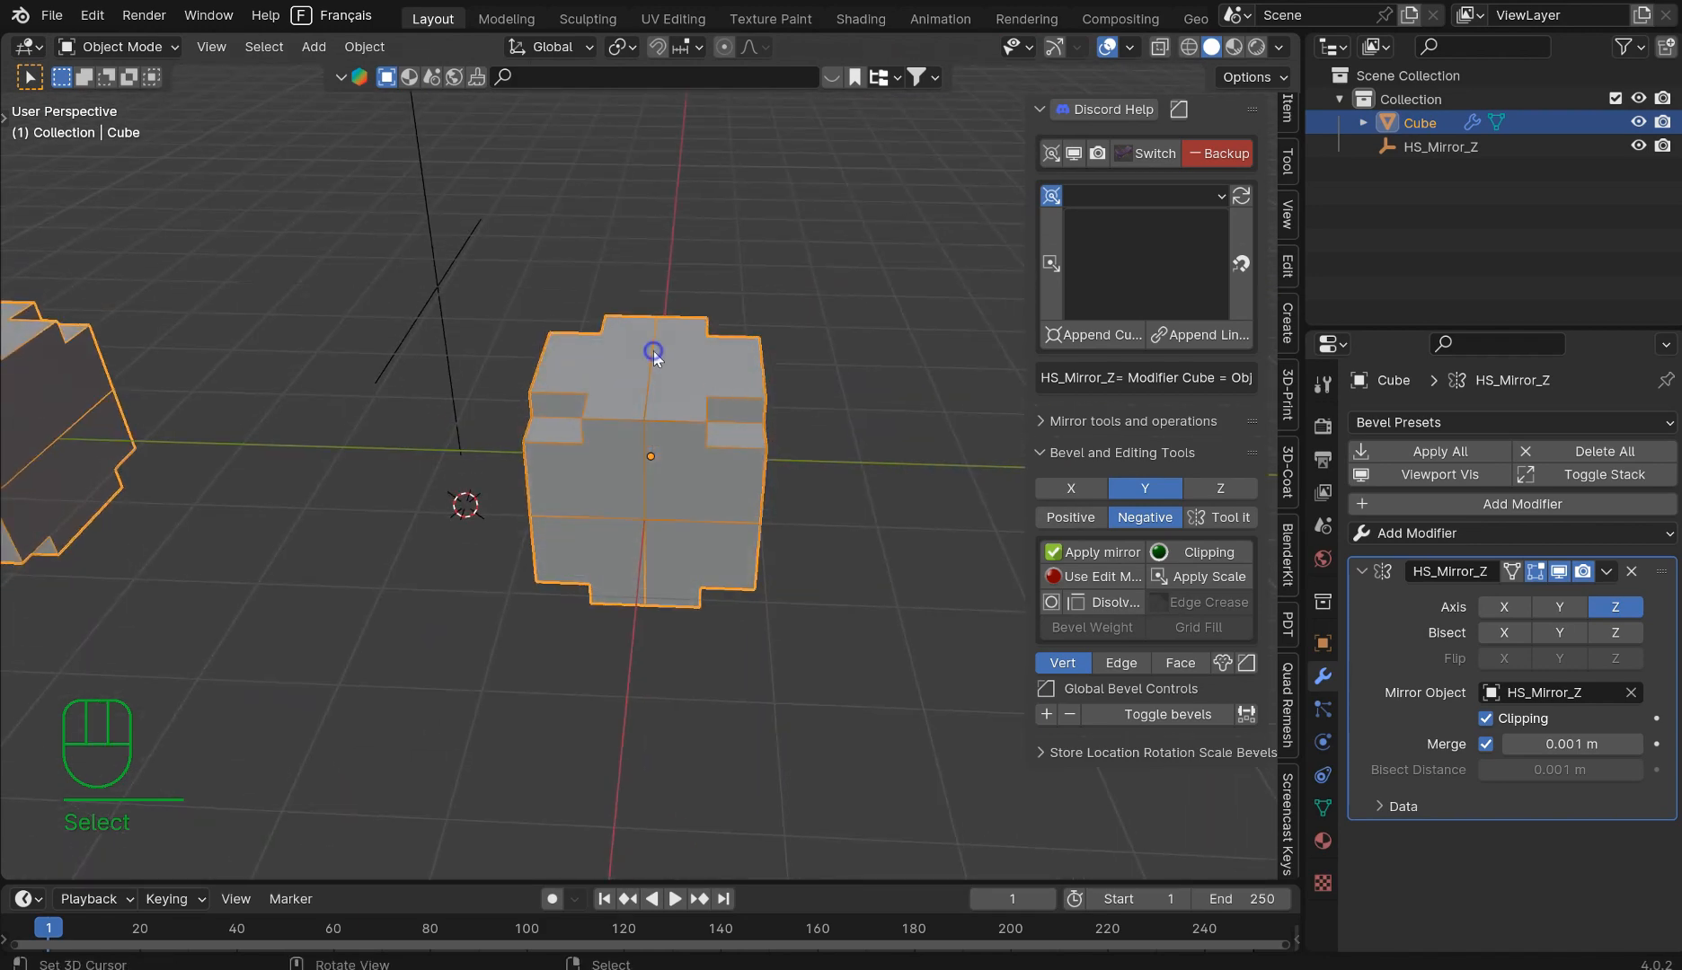
key("Tab")
left_click(653, 377, "alt")
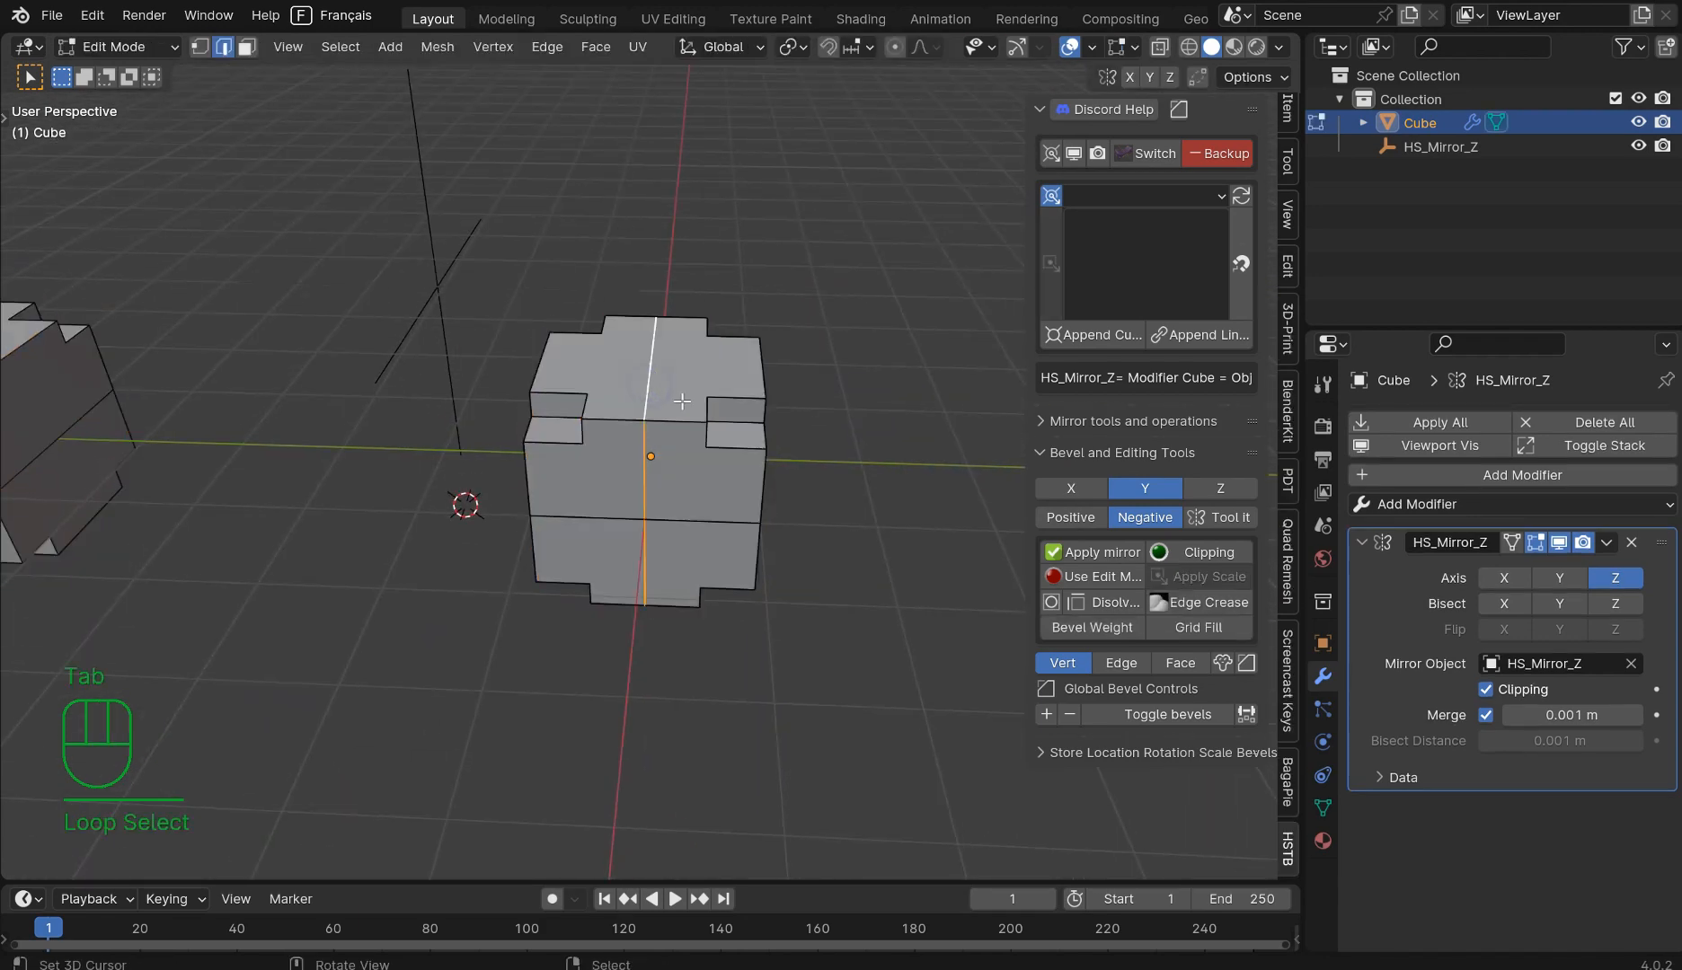
left_click(1129, 596)
middle_click_drag(925, 426, 722, 513)
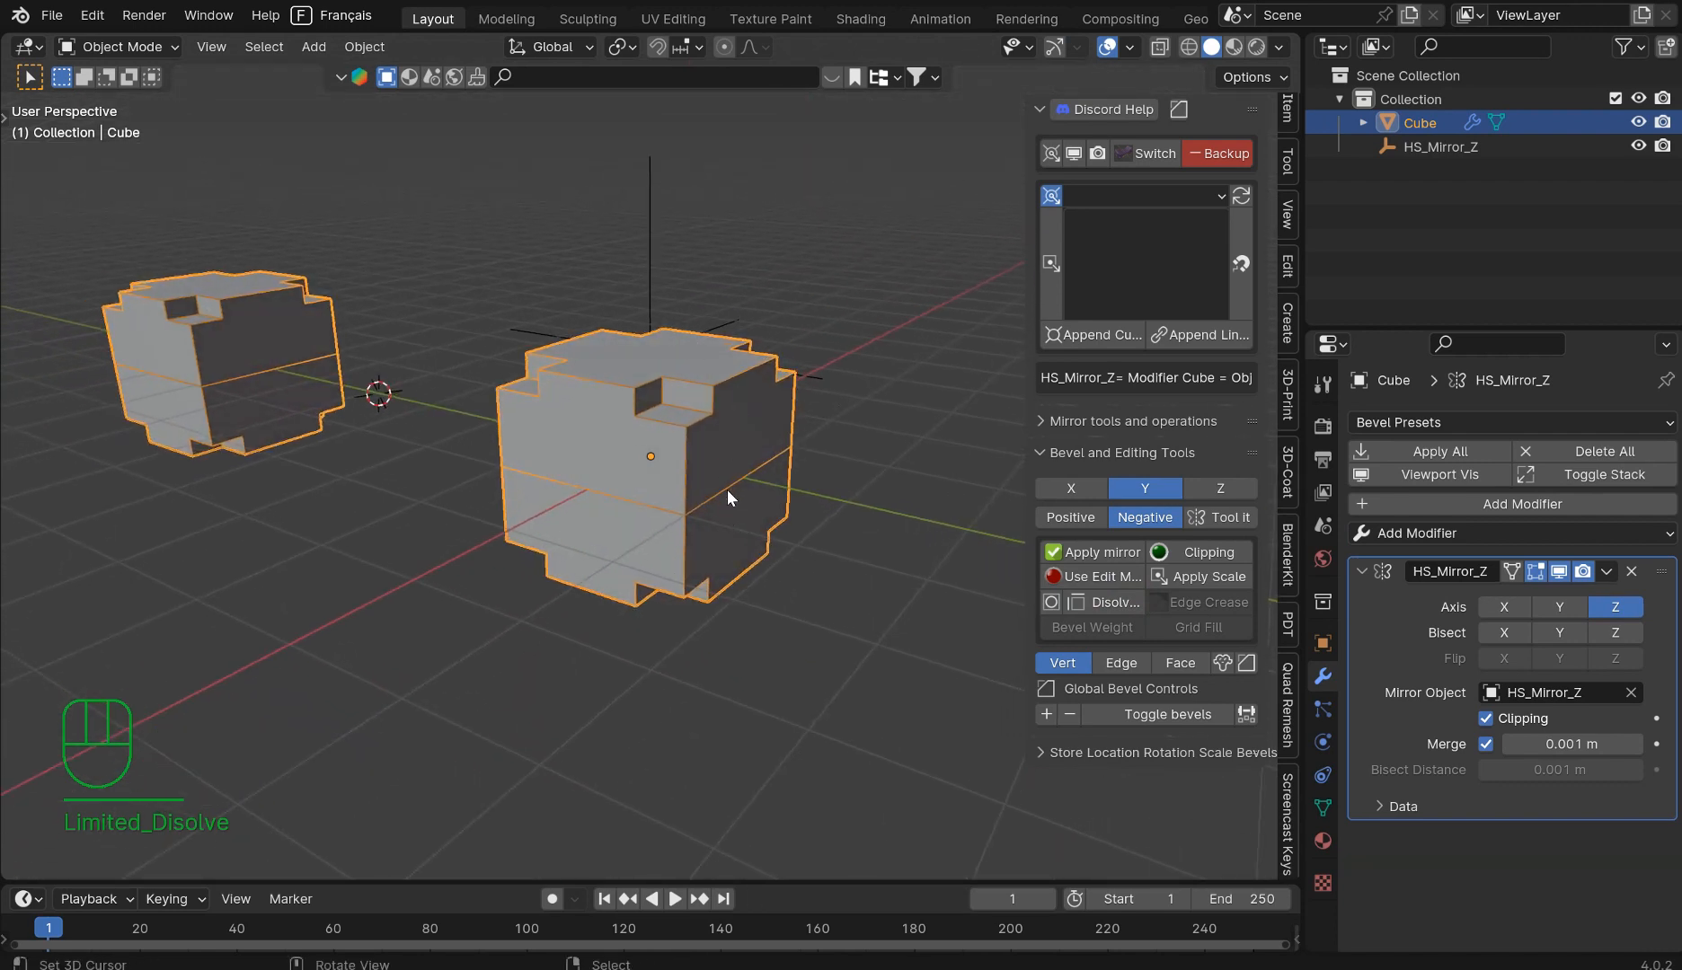
Step: Dissolve the remaining horizontal edge loop around the middle of the cube's sides
left_click(726, 493)
middle_click_drag(691, 348, 750, 450)
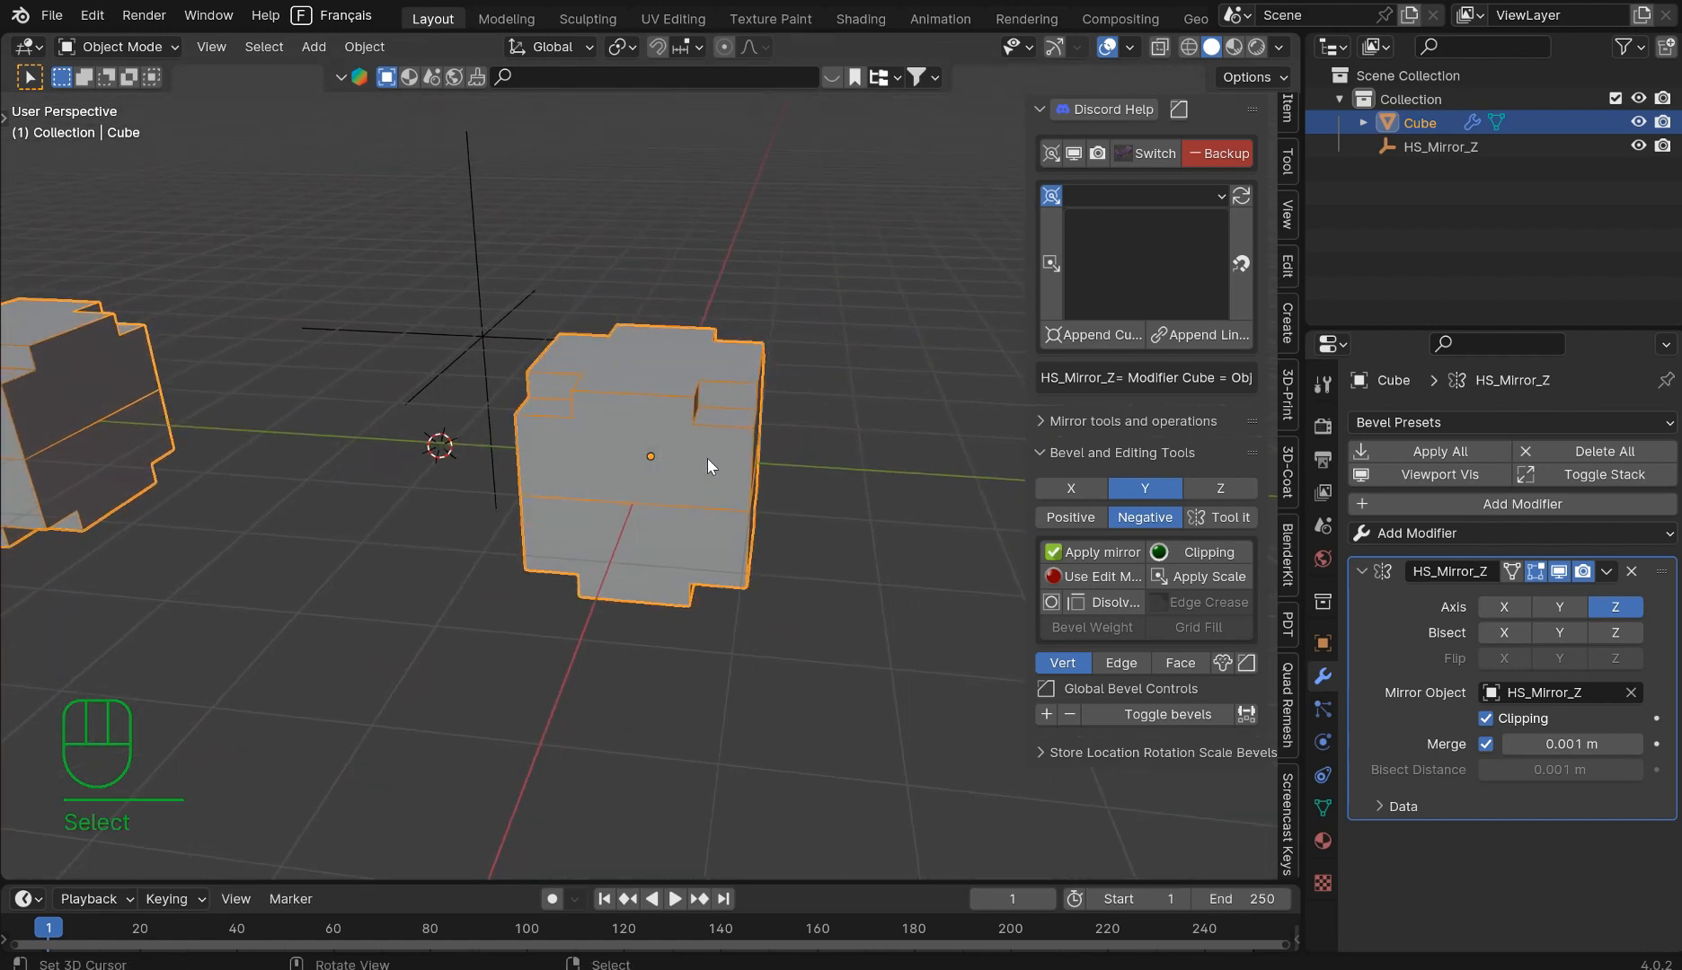
key("Tab")
left_click(712, 509, "alt")
middle_click_drag(713, 508, 764, 402)
left_click(1117, 601)
key("Tab")
key("Tab")
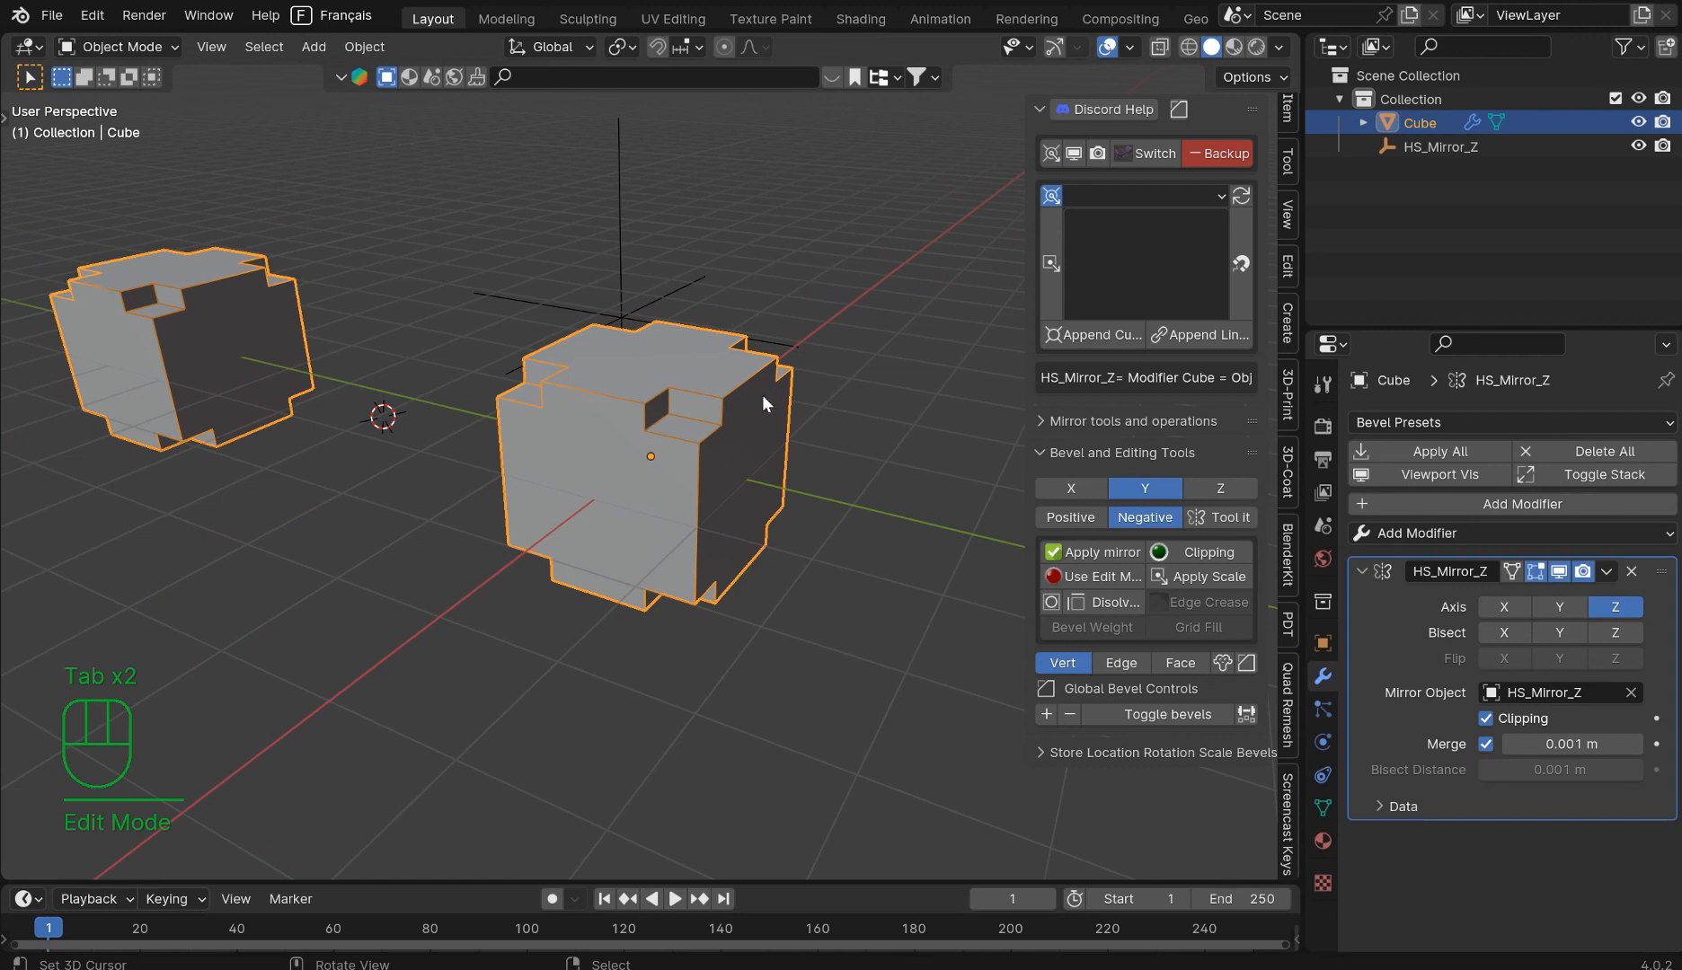
Step: Turn off the cube's wireframe display with Show Wire in the HSTB context menu
right_click(759, 393)
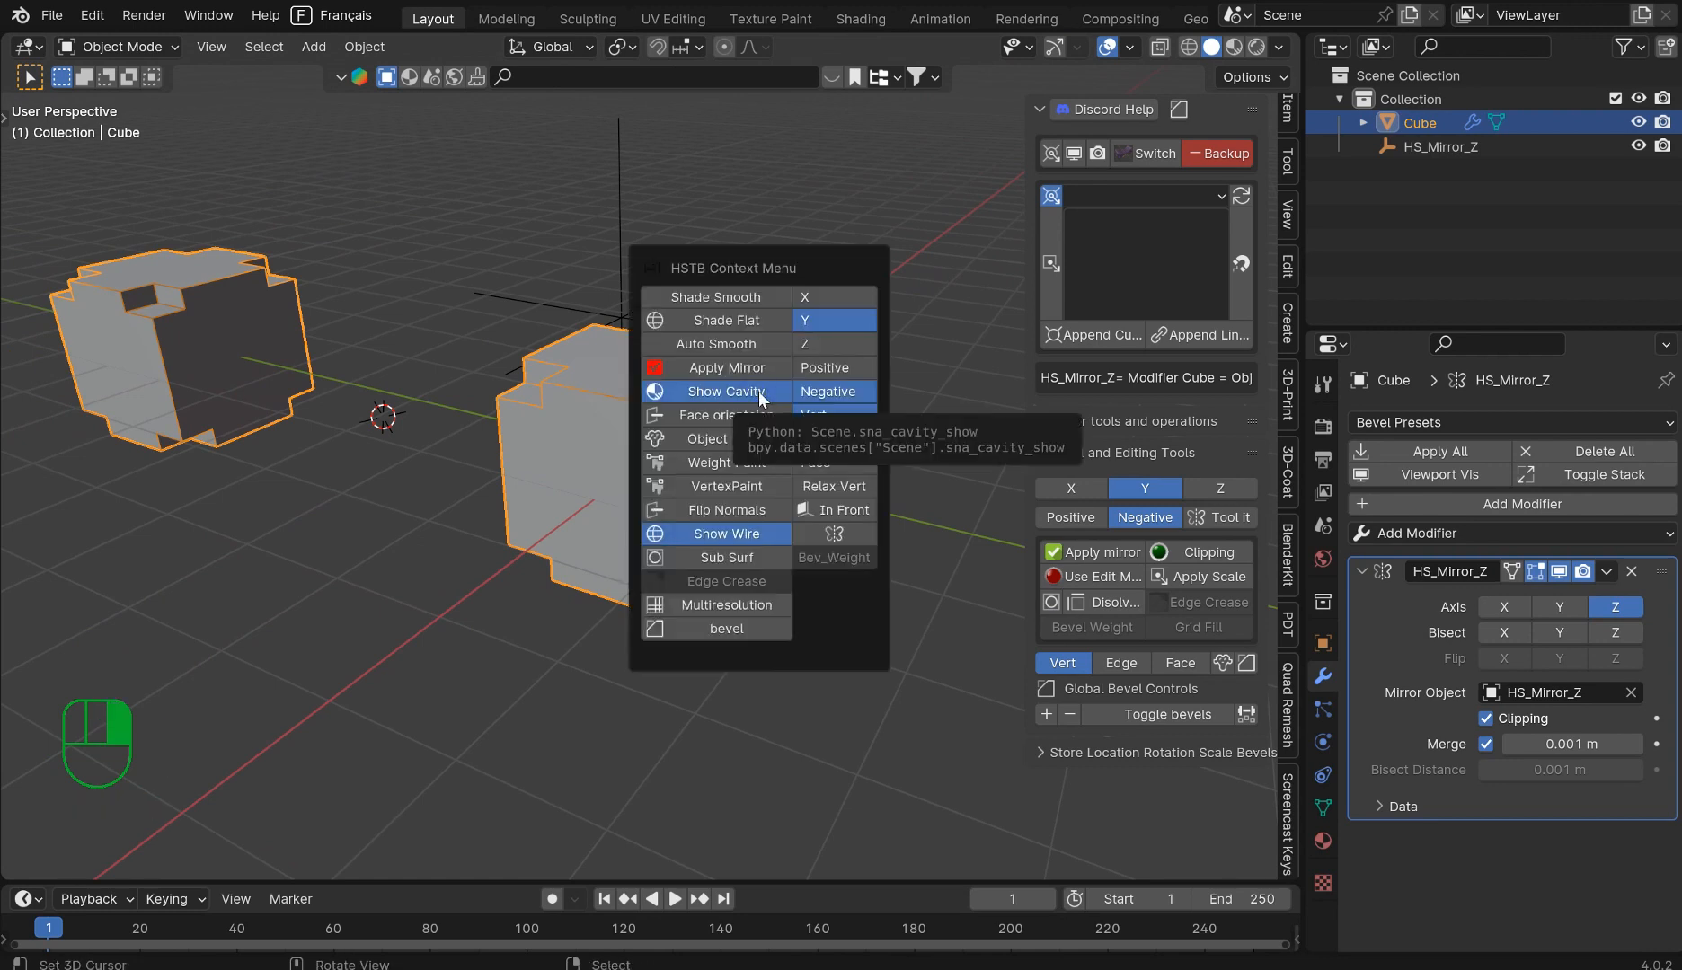
left_click(698, 531)
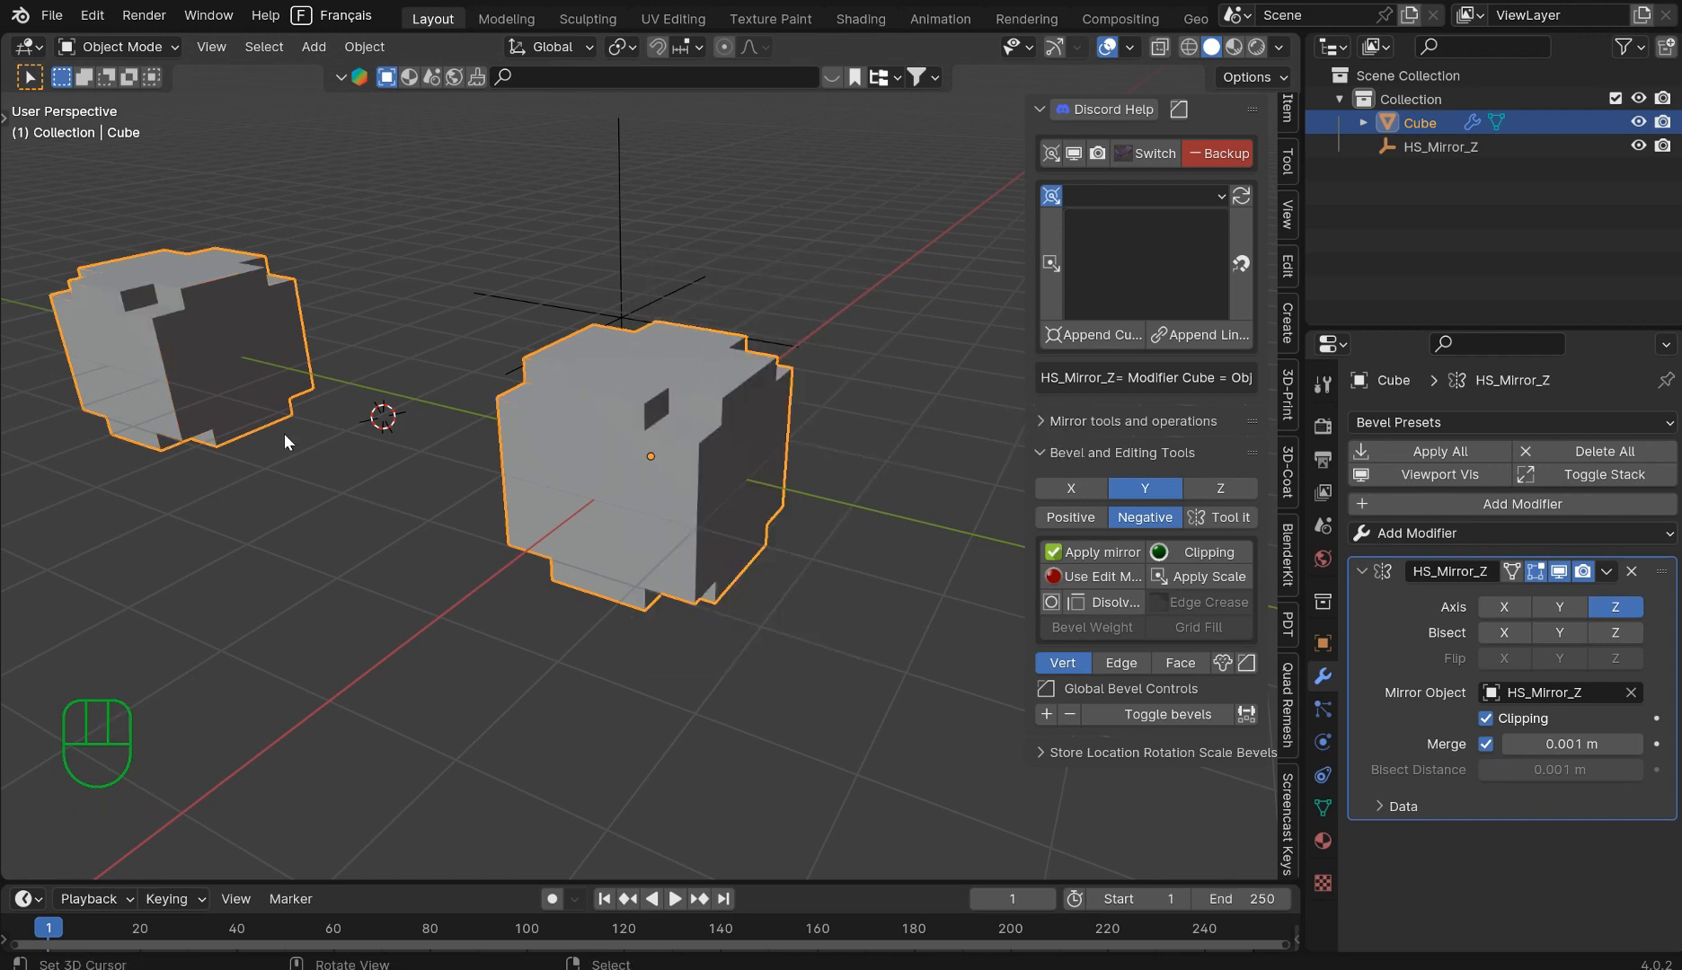
middle_click_drag(741, 435, 730, 424)
Step: Apply Auto Smooth shading to the cube and turn on the cavity display in the viewport
right_click(729, 424)
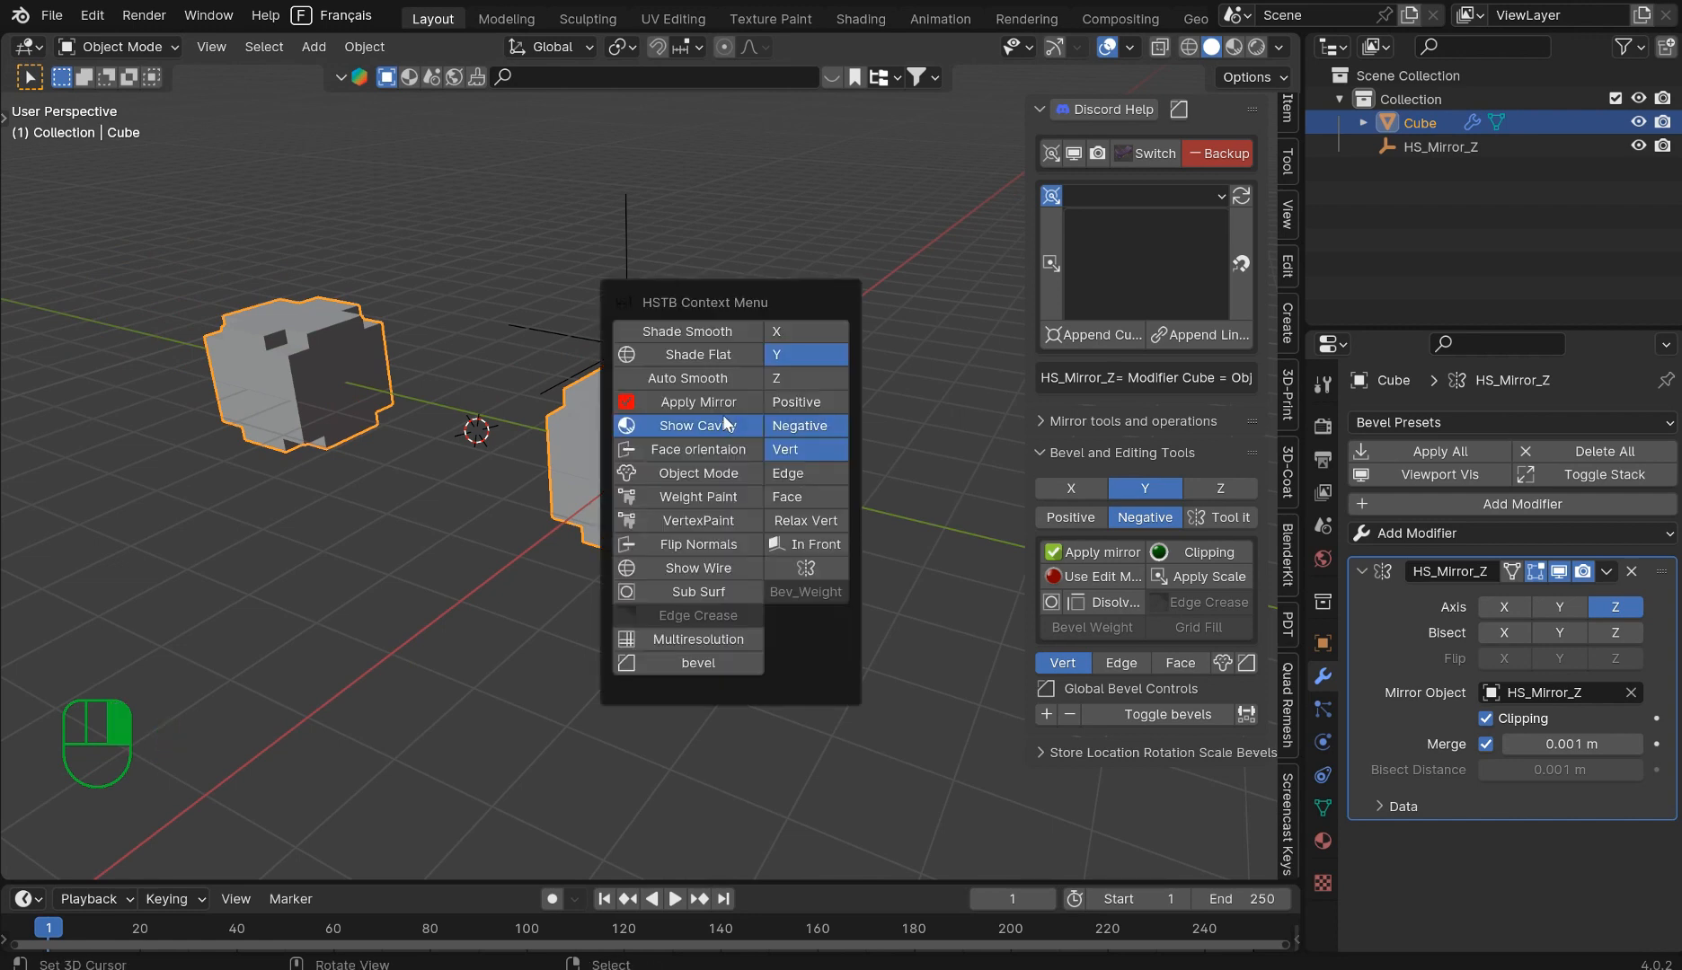
left_click(707, 380)
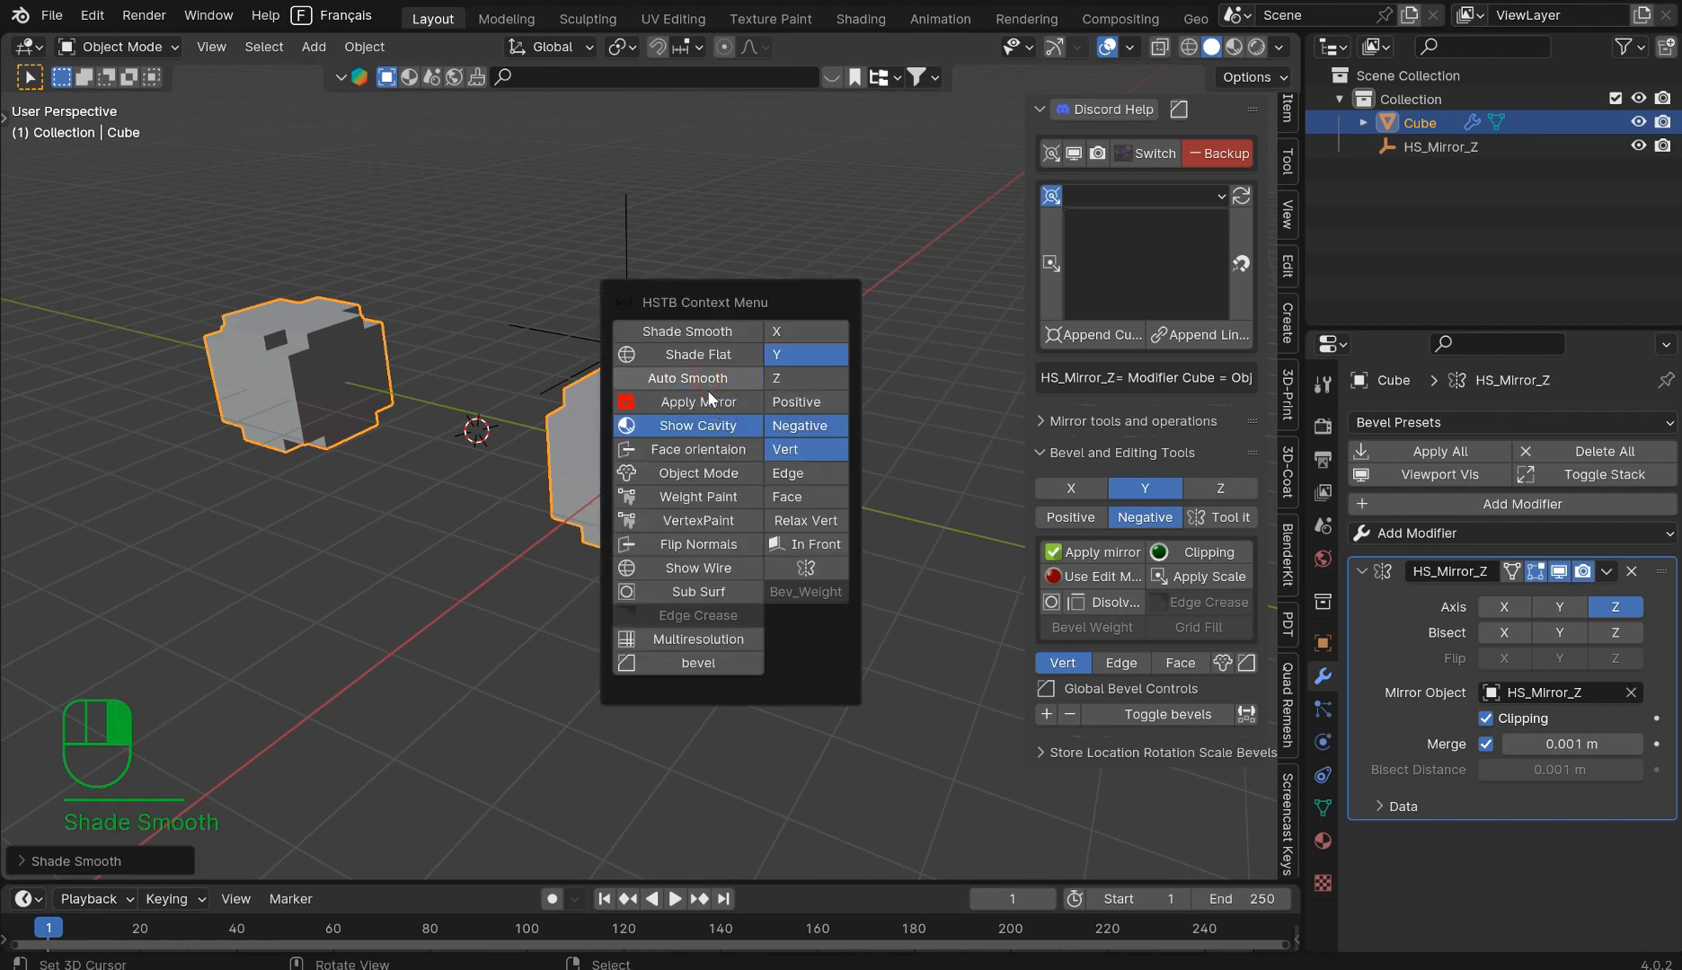
left_click(710, 447)
left_click(712, 447)
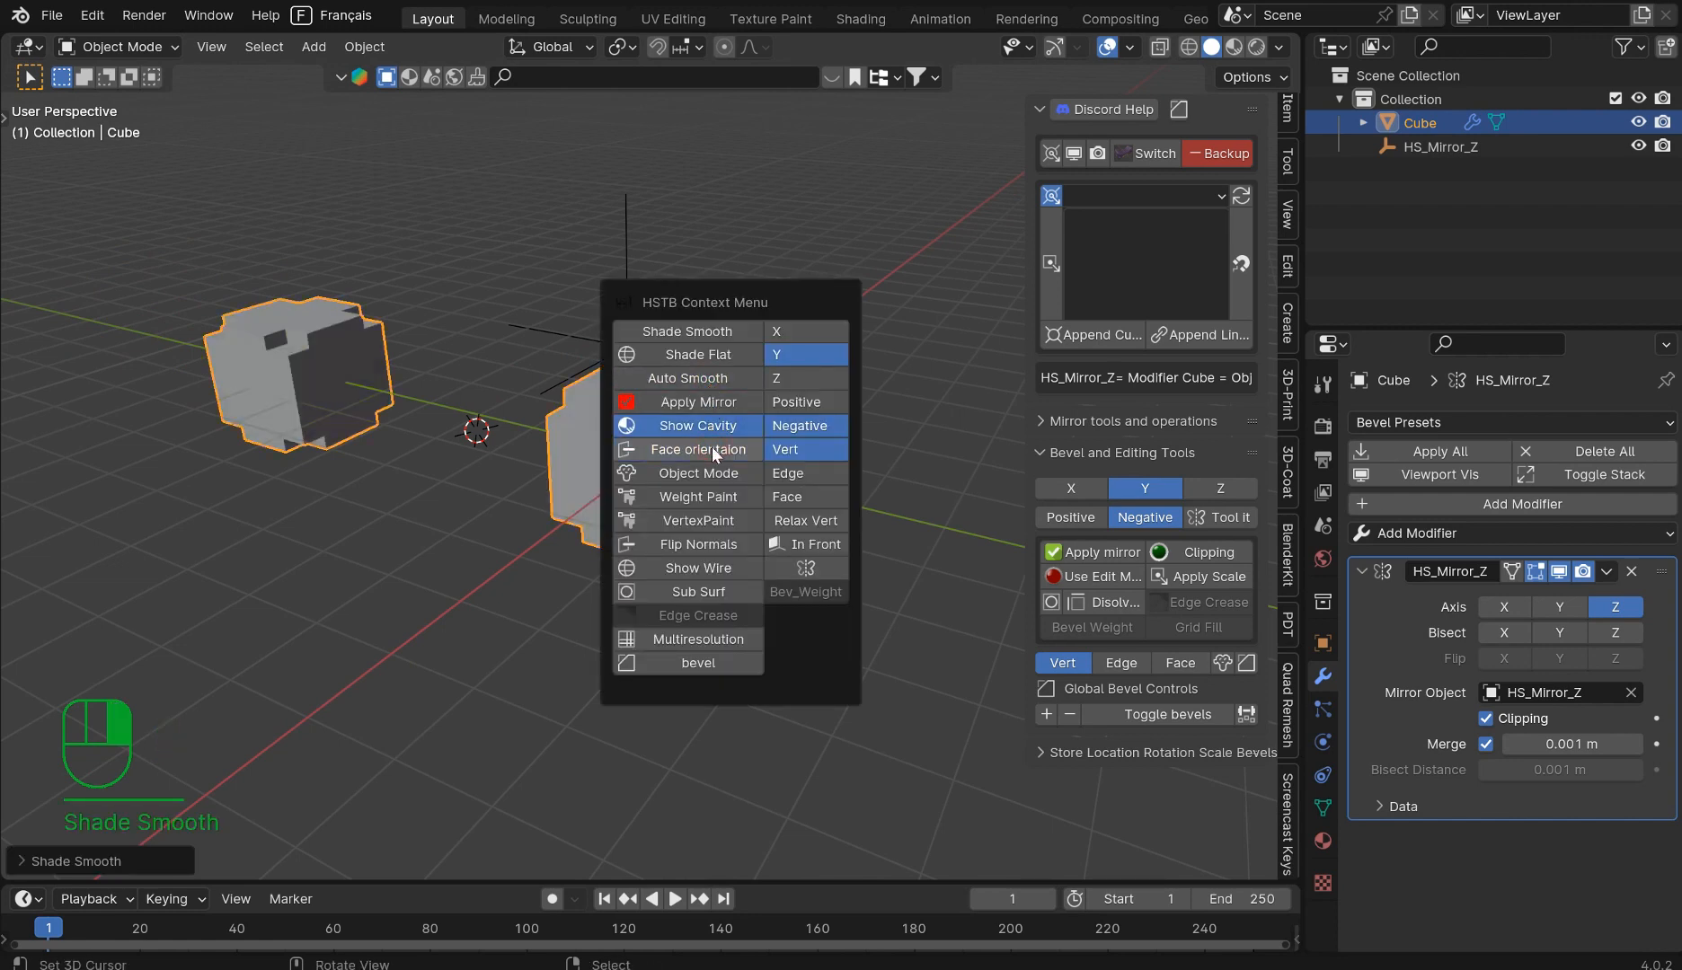
left_click(719, 421)
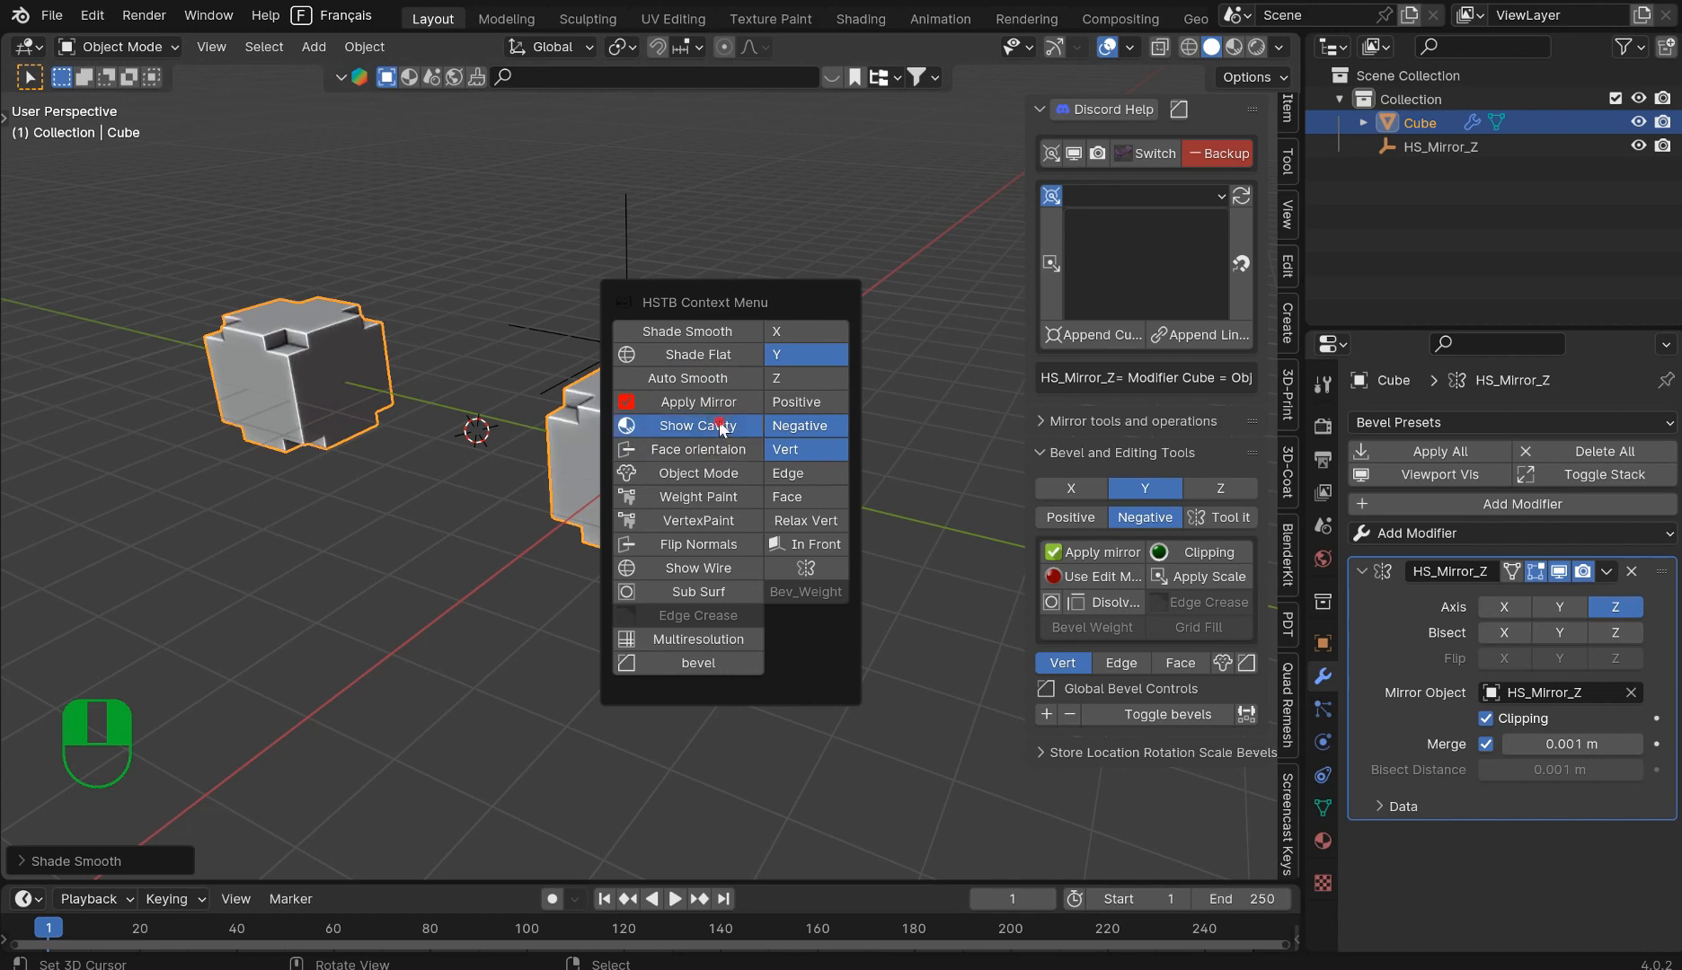
right_click(303, 446)
scroll(898, 434, "up", 6)
scroll(898, 435, "down", 3)
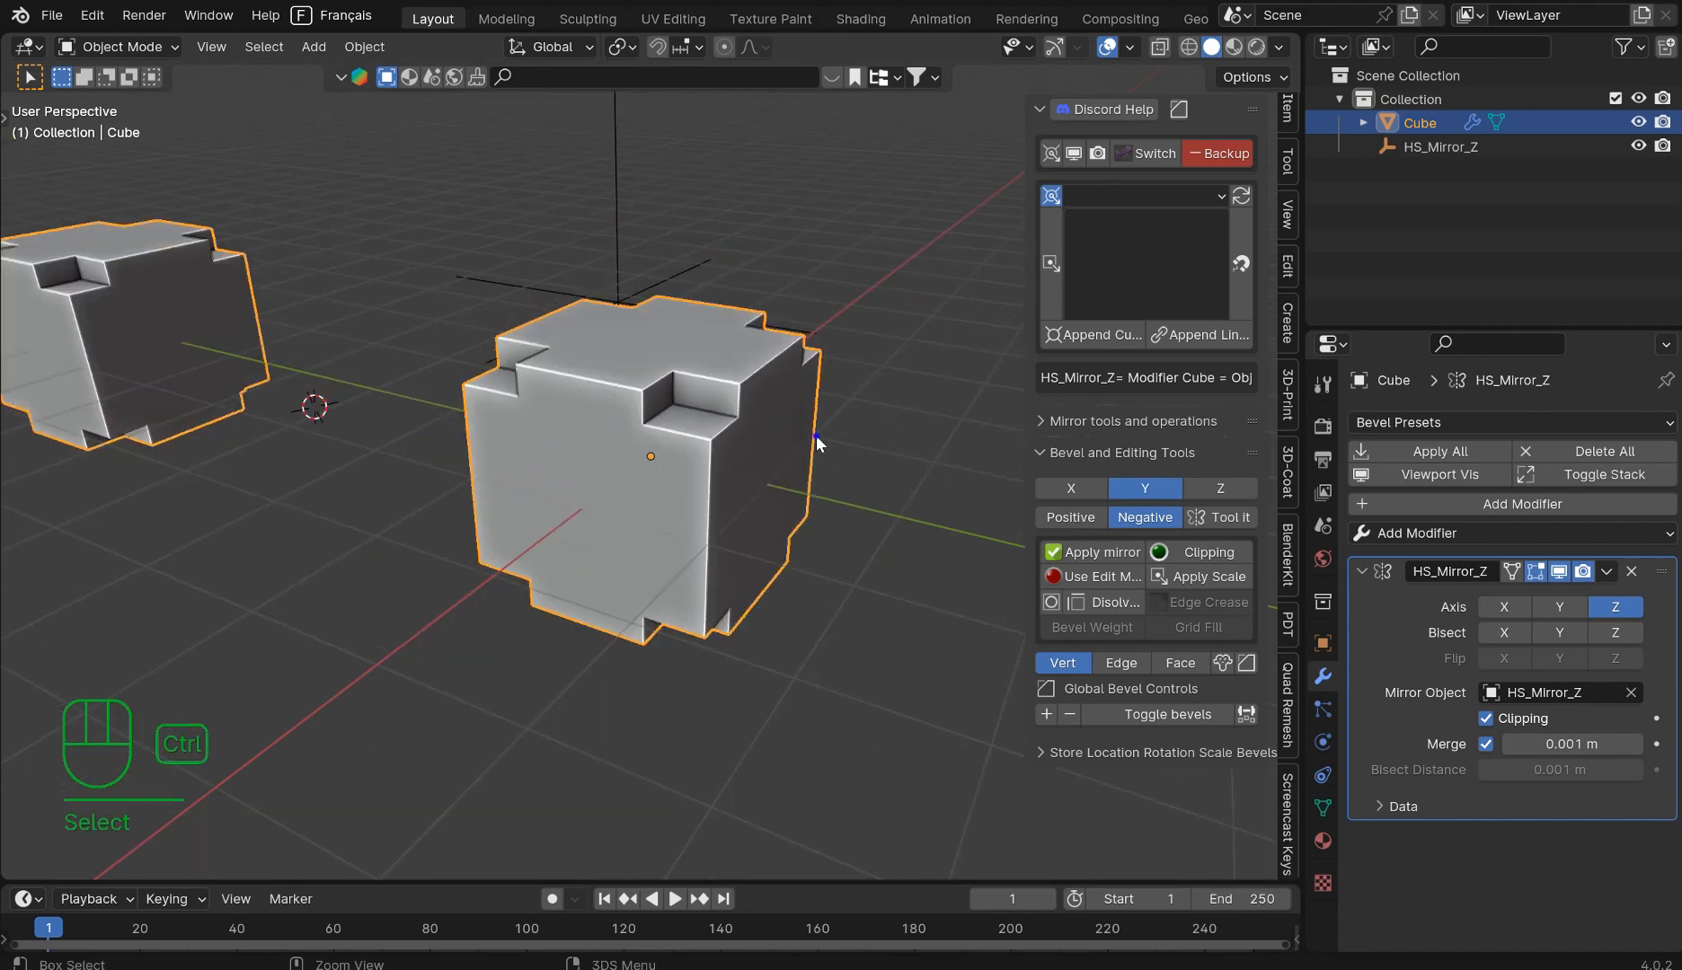
Step: Check the cube's normals with the face orientation overlay and turn the overlay off again
right_click(816, 435)
left_click(800, 457)
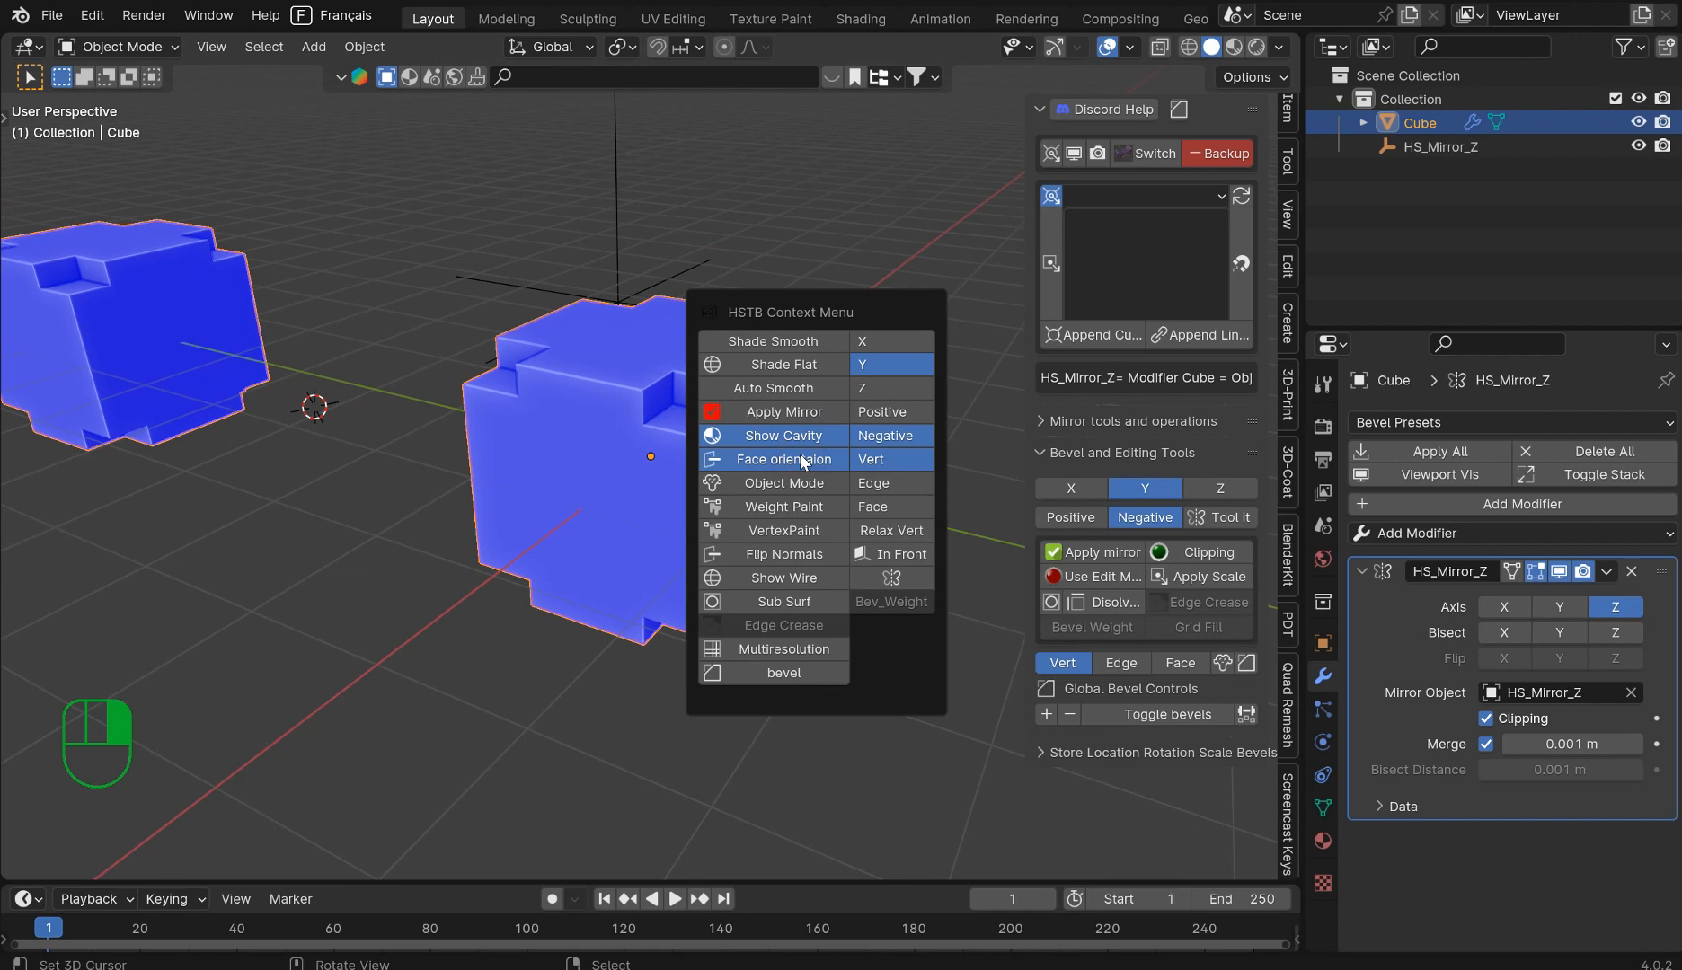
left_click(801, 453)
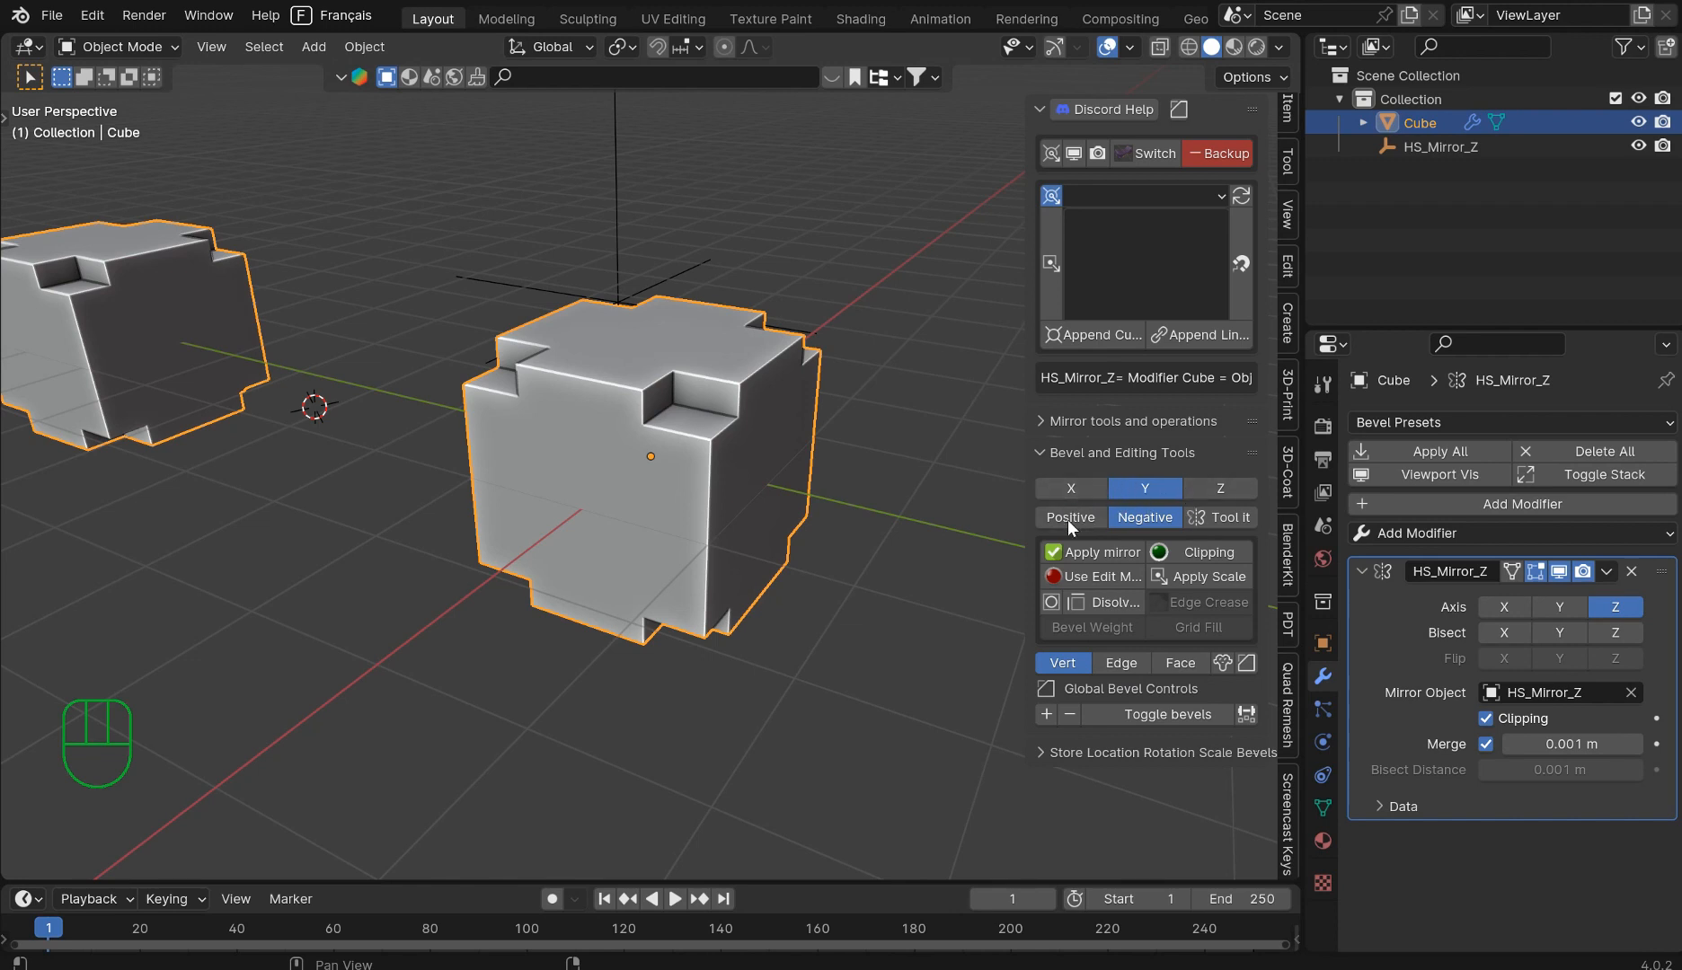
Step: Collapse the Bevel and Editing Tools section and expand Mirror tools and operations to show the mirror's location and rotation settings
middle_click_drag(859, 400, 720, 370)
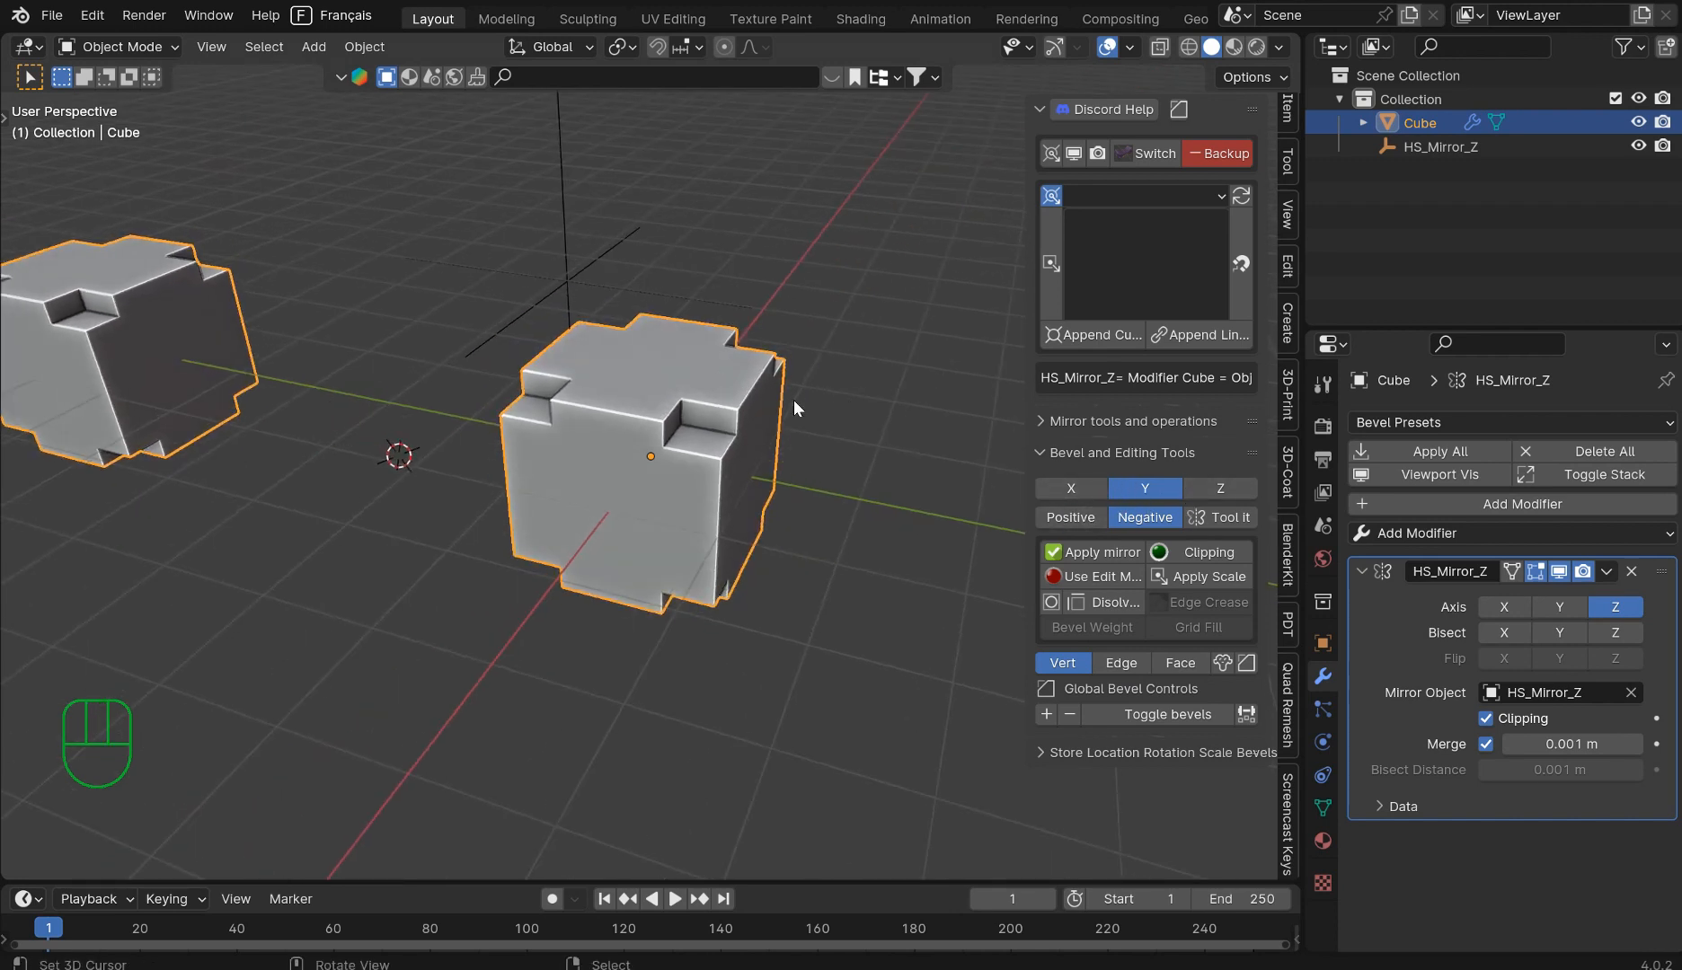
right_click(697, 446)
left_click(1062, 454)
left_click(1046, 420)
scroll(1150, 699, "down", 2)
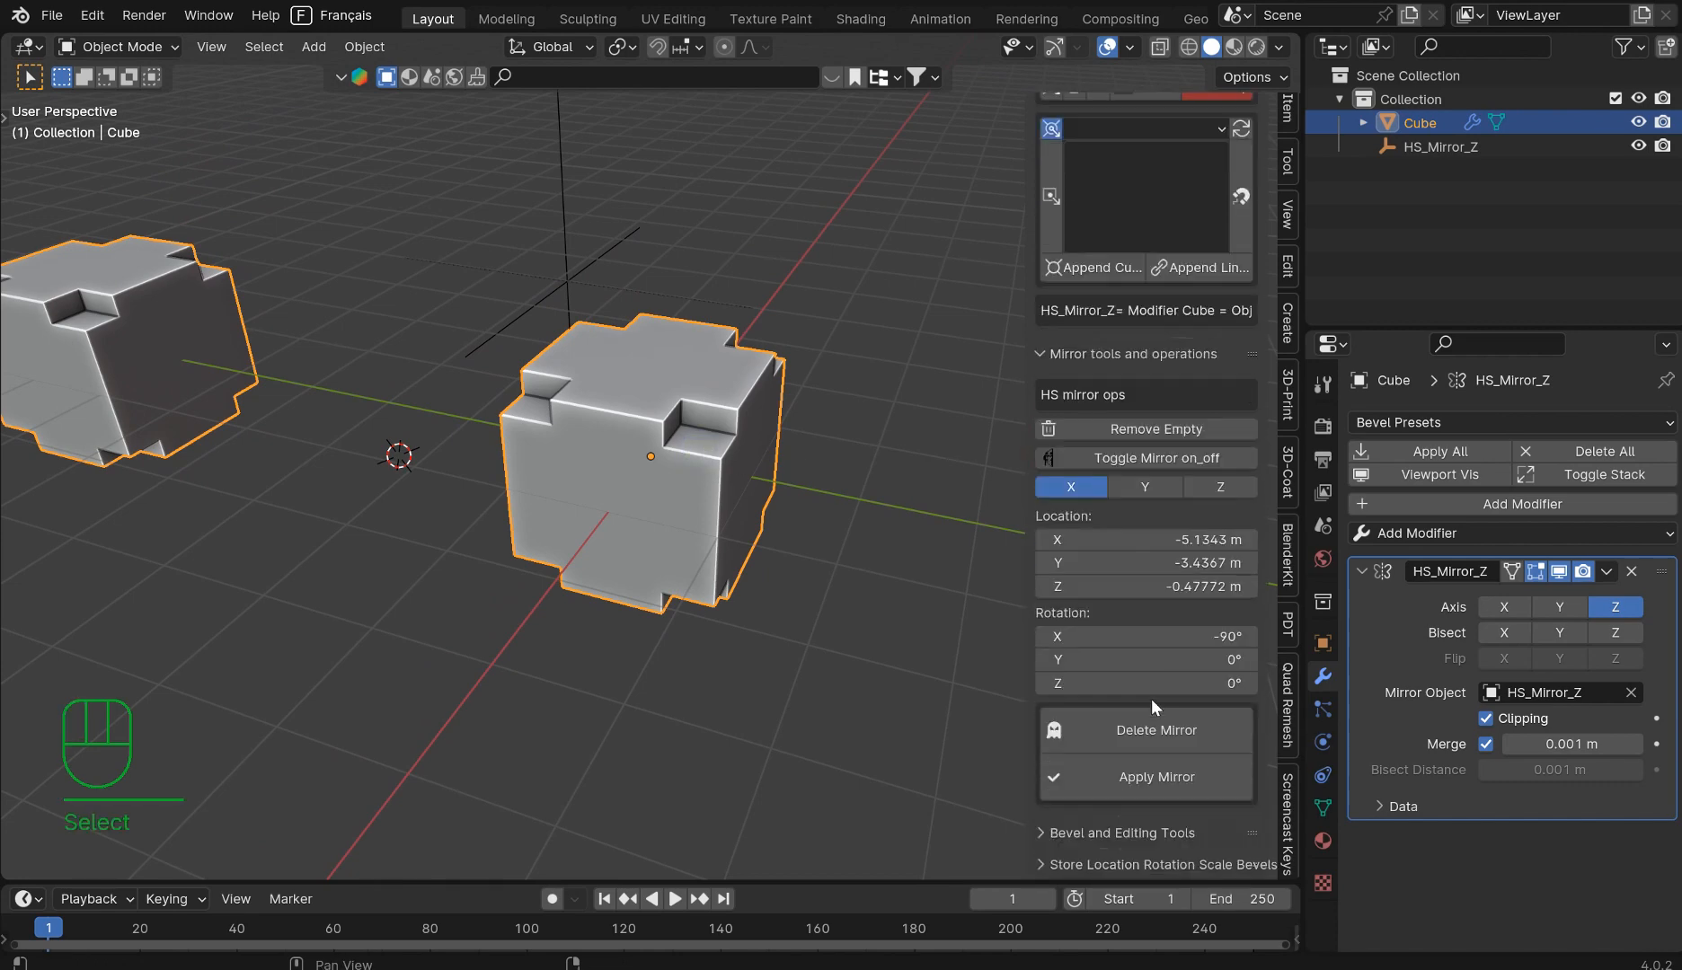
scroll(561, 370, "down", 5)
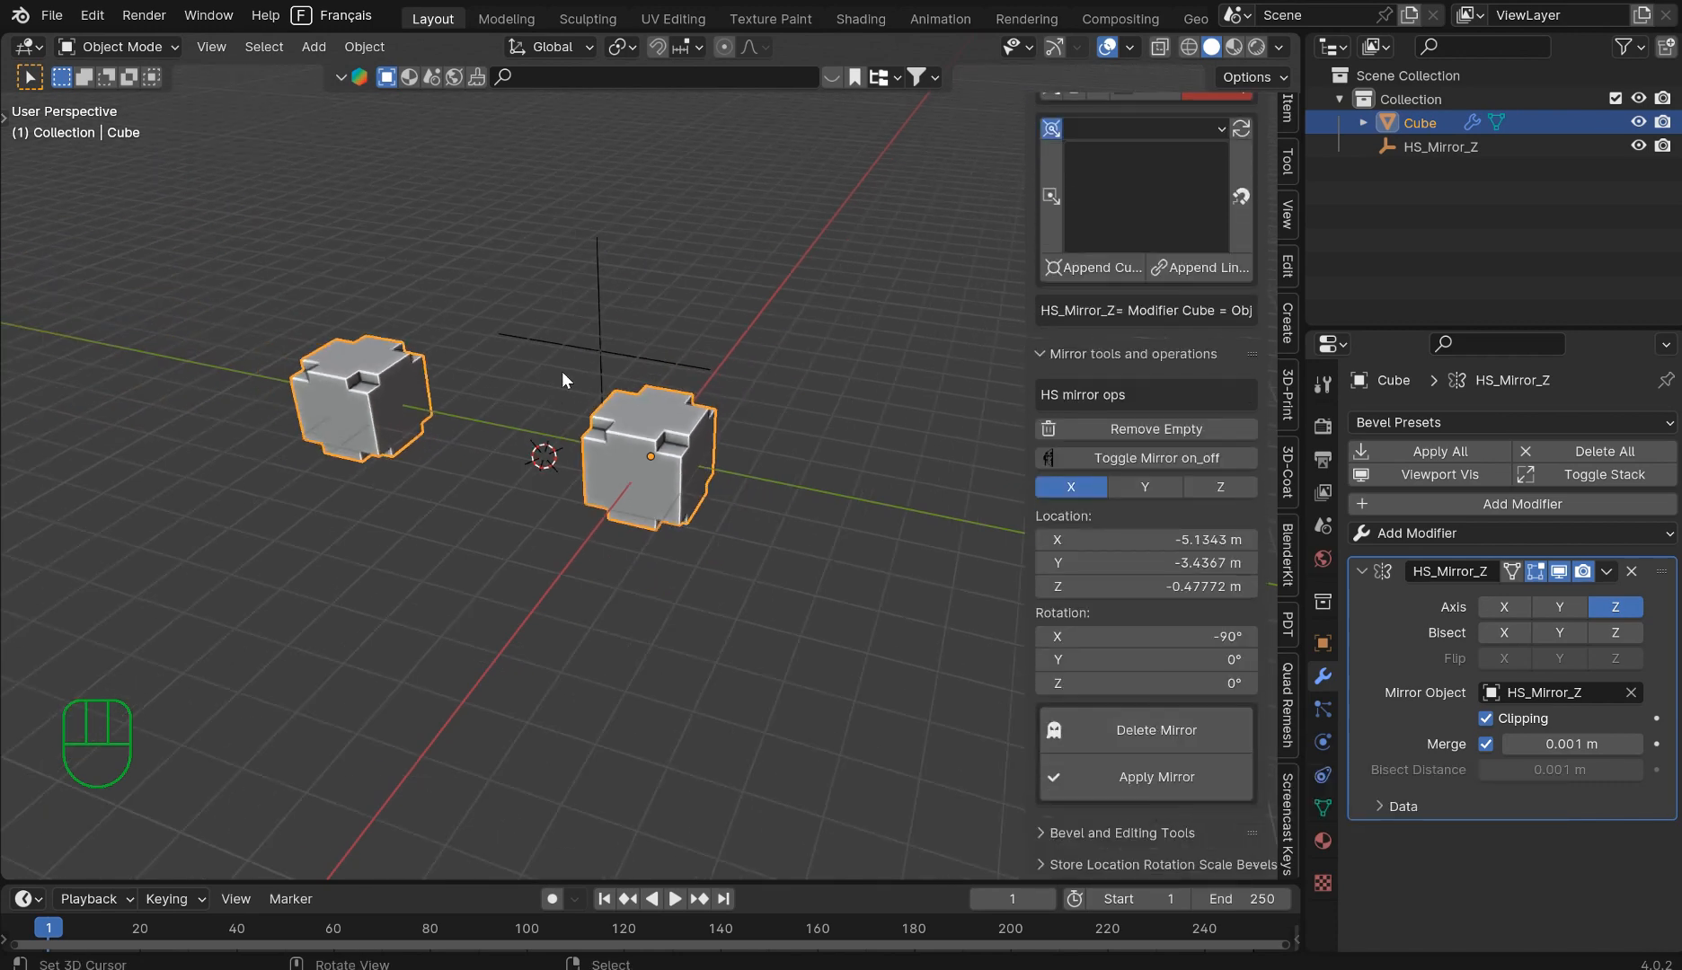
Step: Bevel the edge of the original cube's top face between two corner notches with 10 segments
scroll(688, 465, "up", 5)
key("Tab")
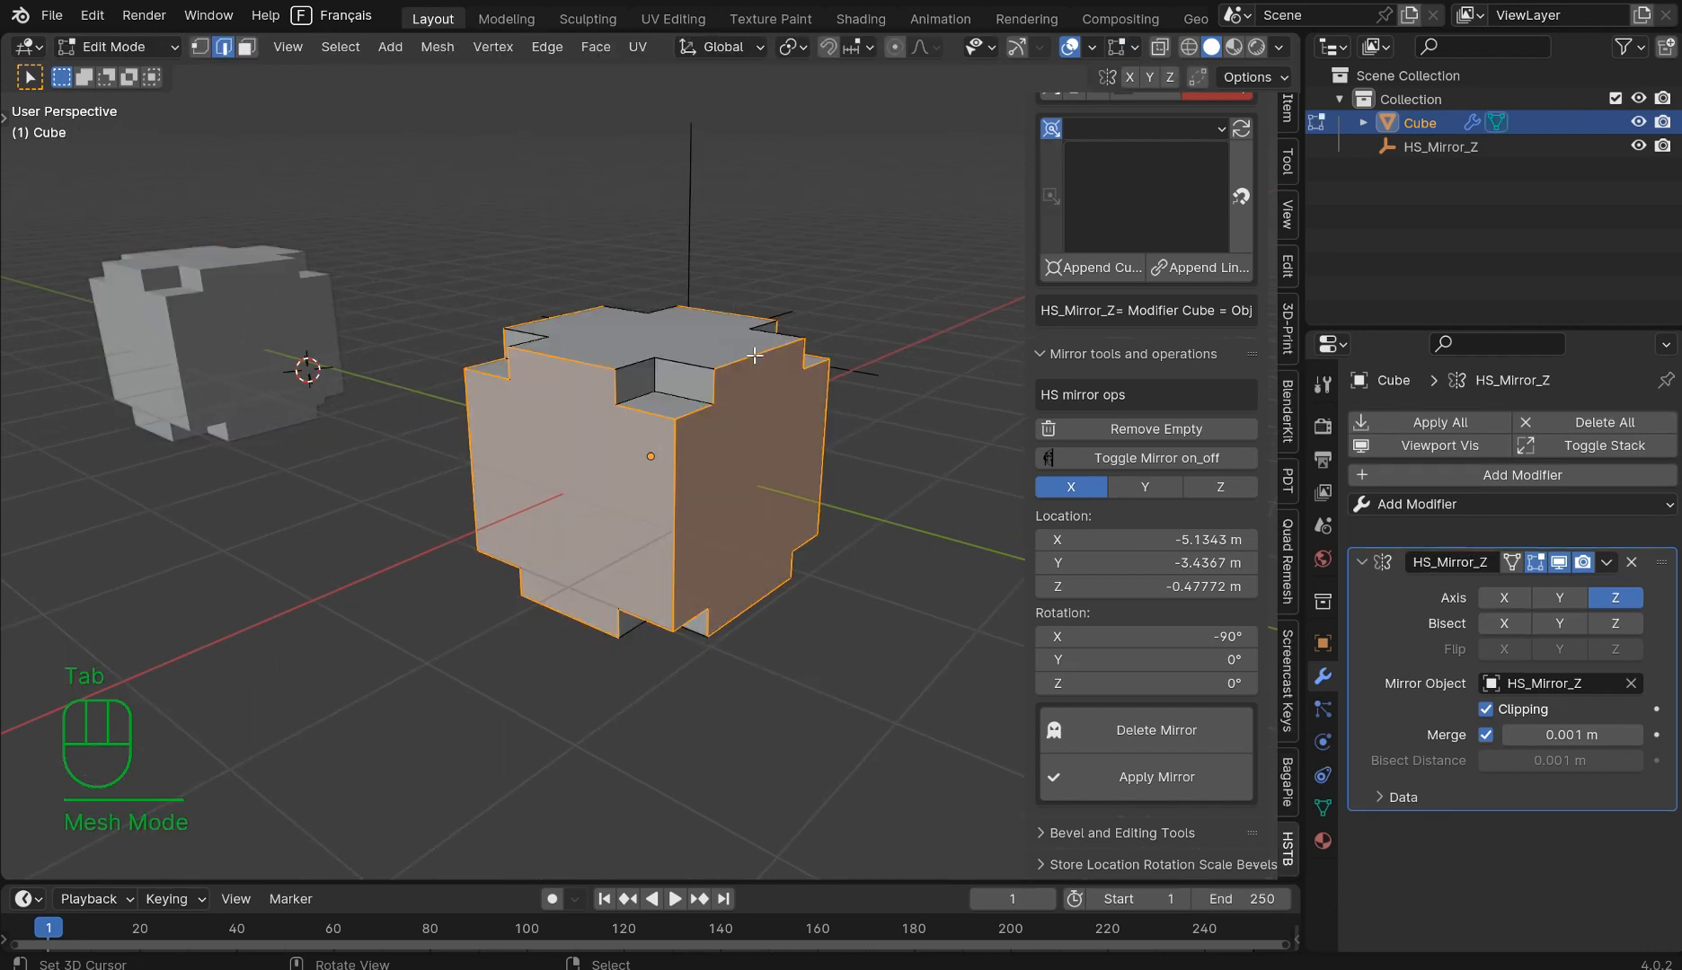
left_click(753, 350)
key("ctrl+b")
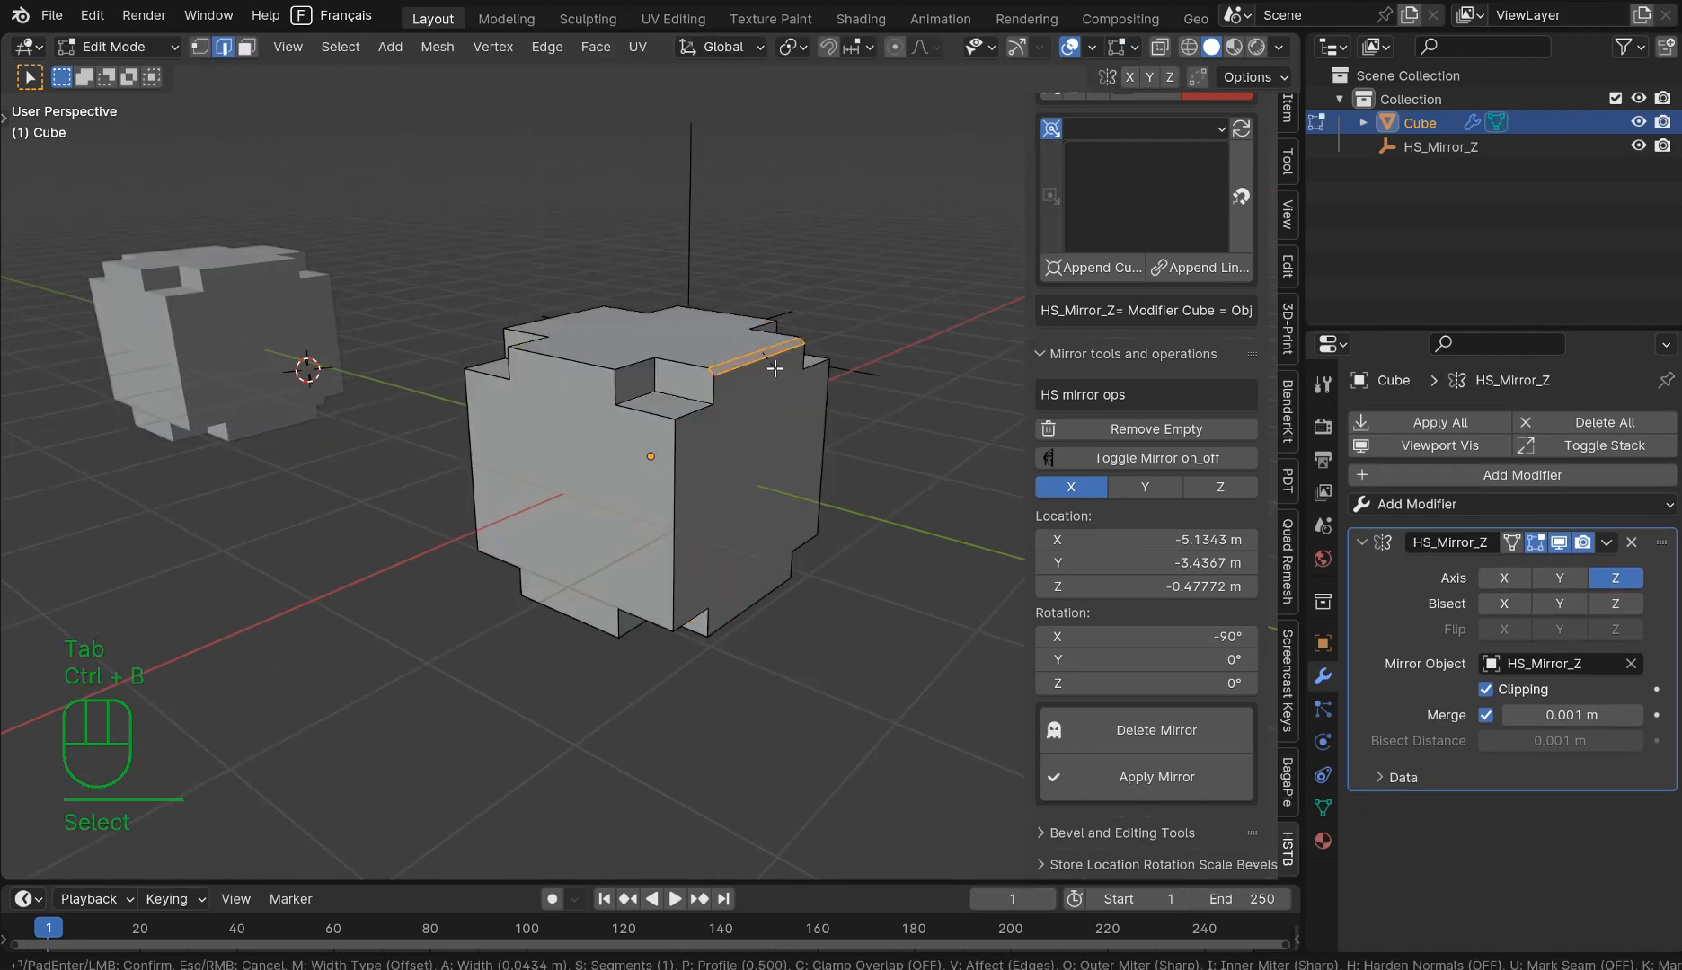
scroll(770, 370, "up", 9)
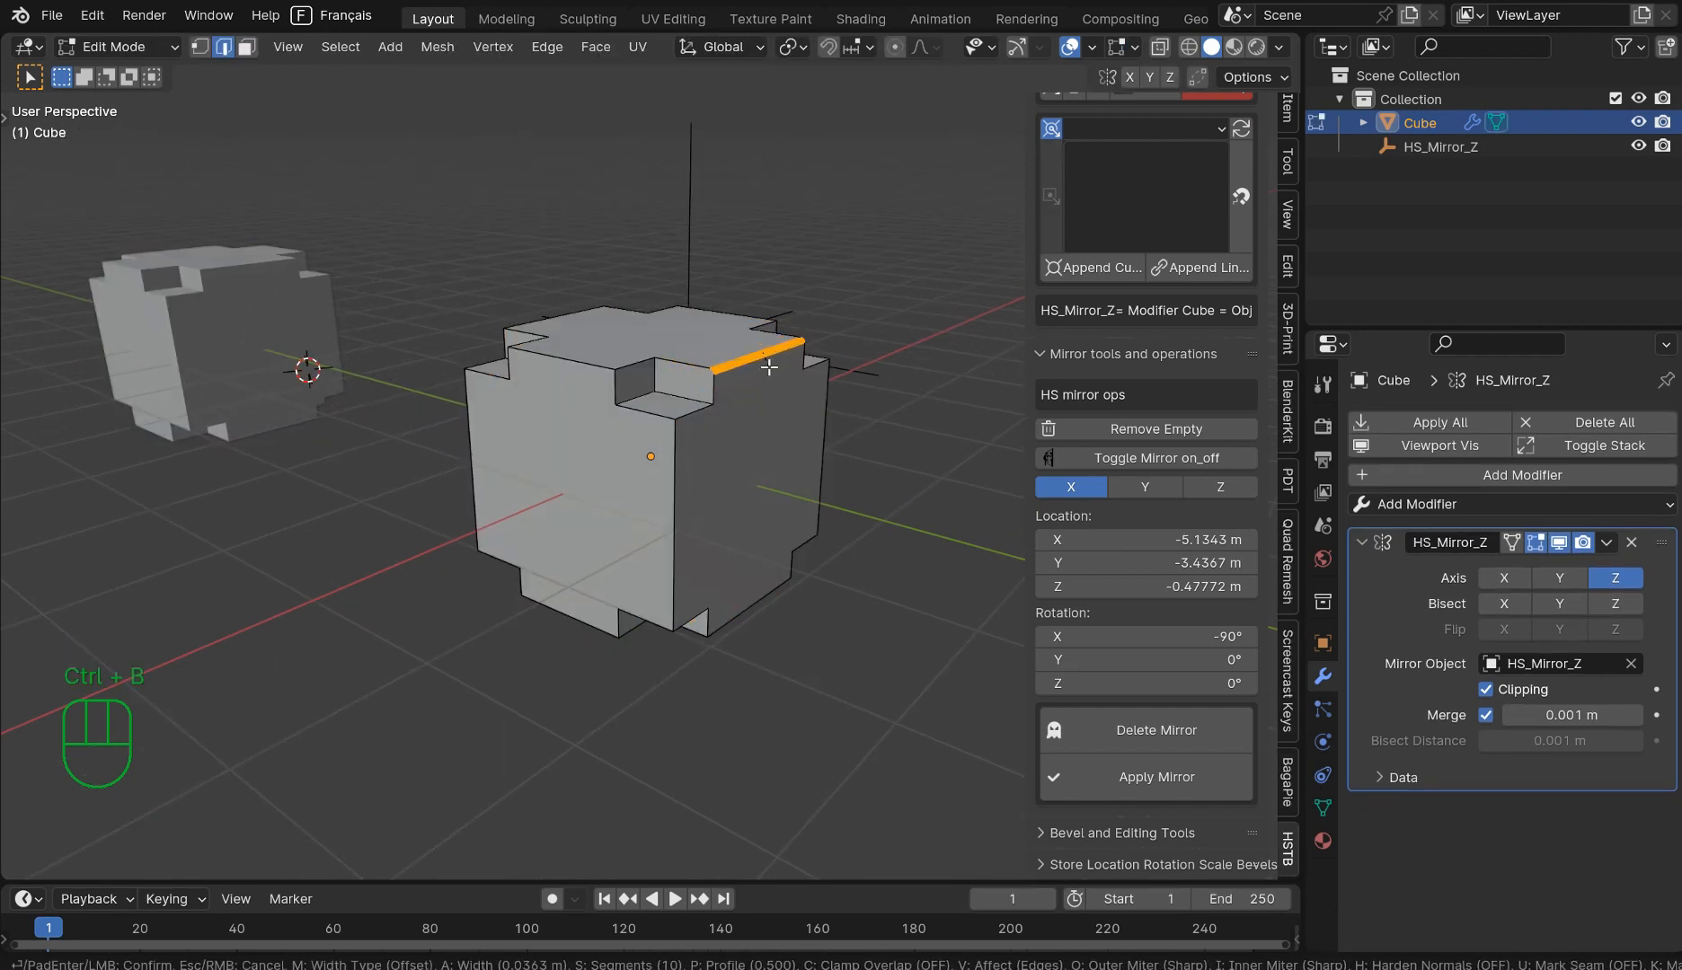
left_click(776, 370)
left_click(782, 385)
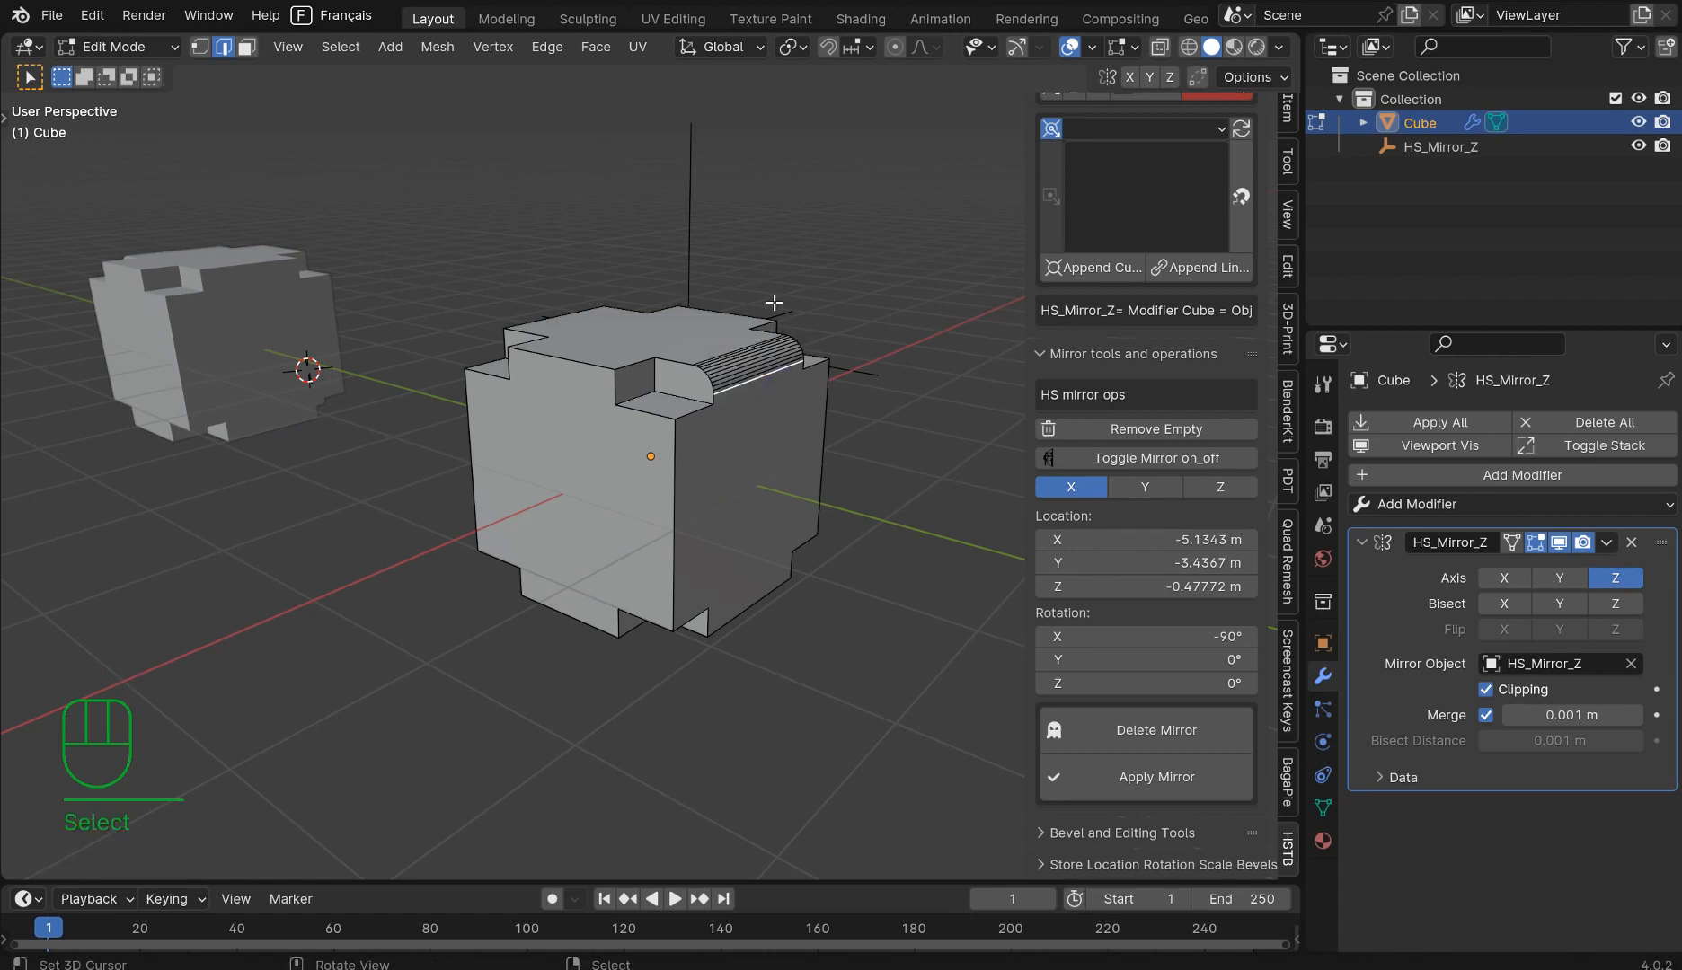
Step: Leave mesh editing and apply the cube's mirror to turn the mirrored copy into a separate object
key("Tab")
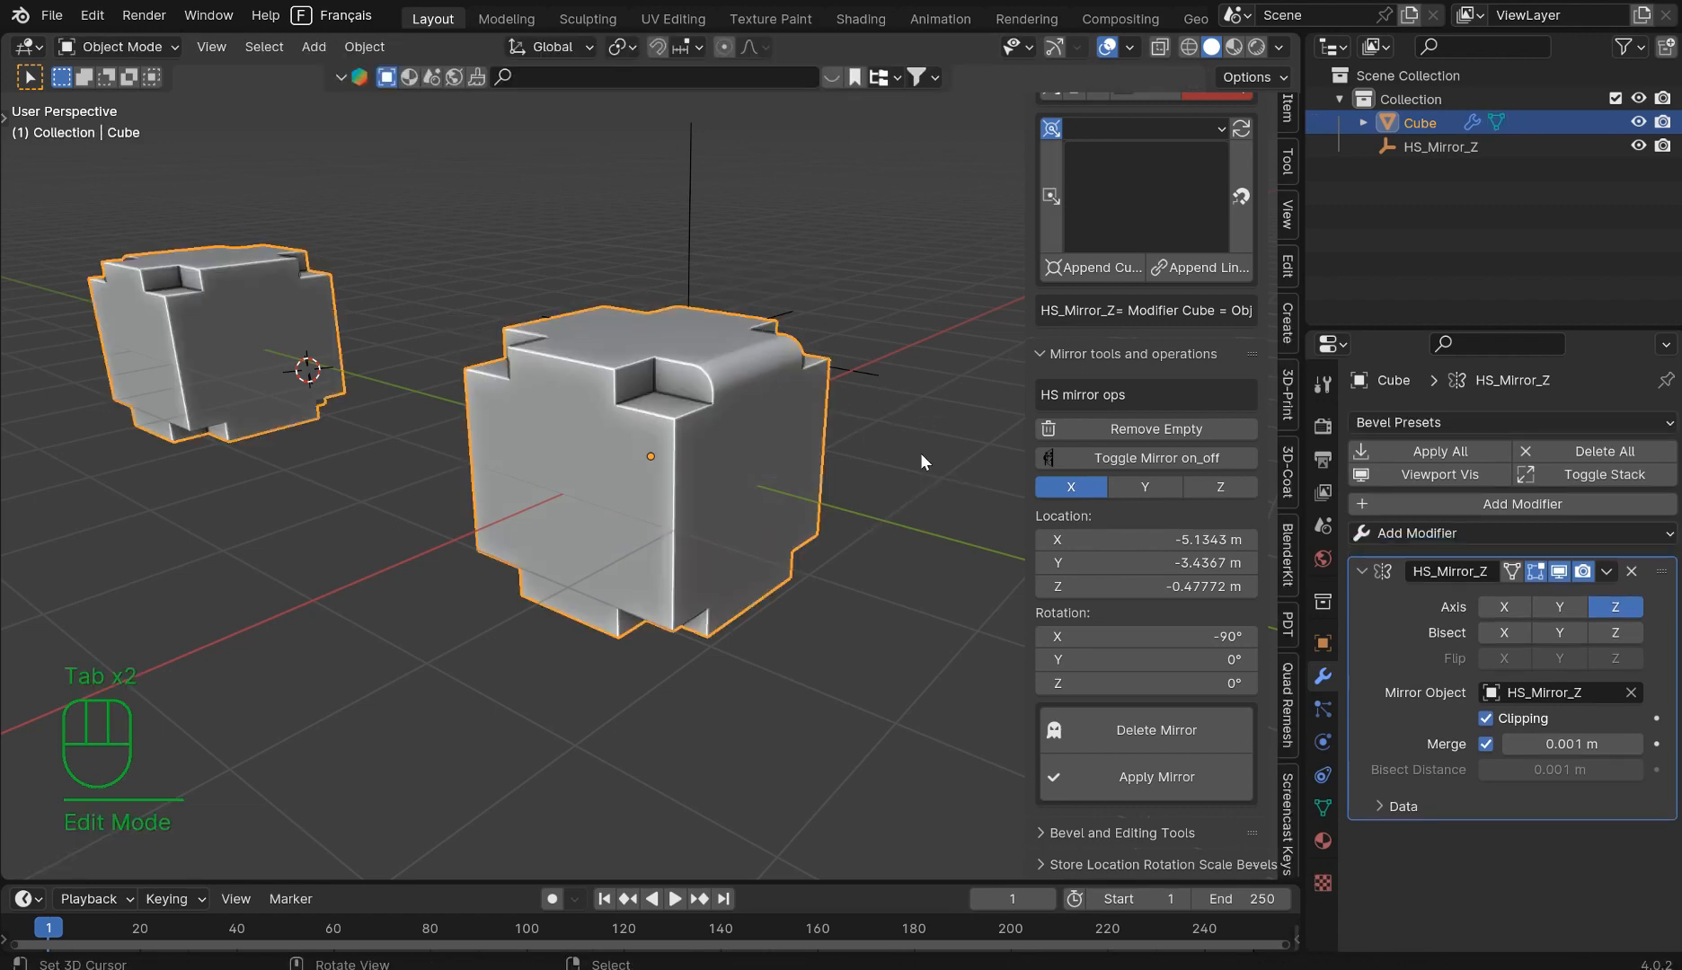
middle_click_drag(920, 453, 646, 454)
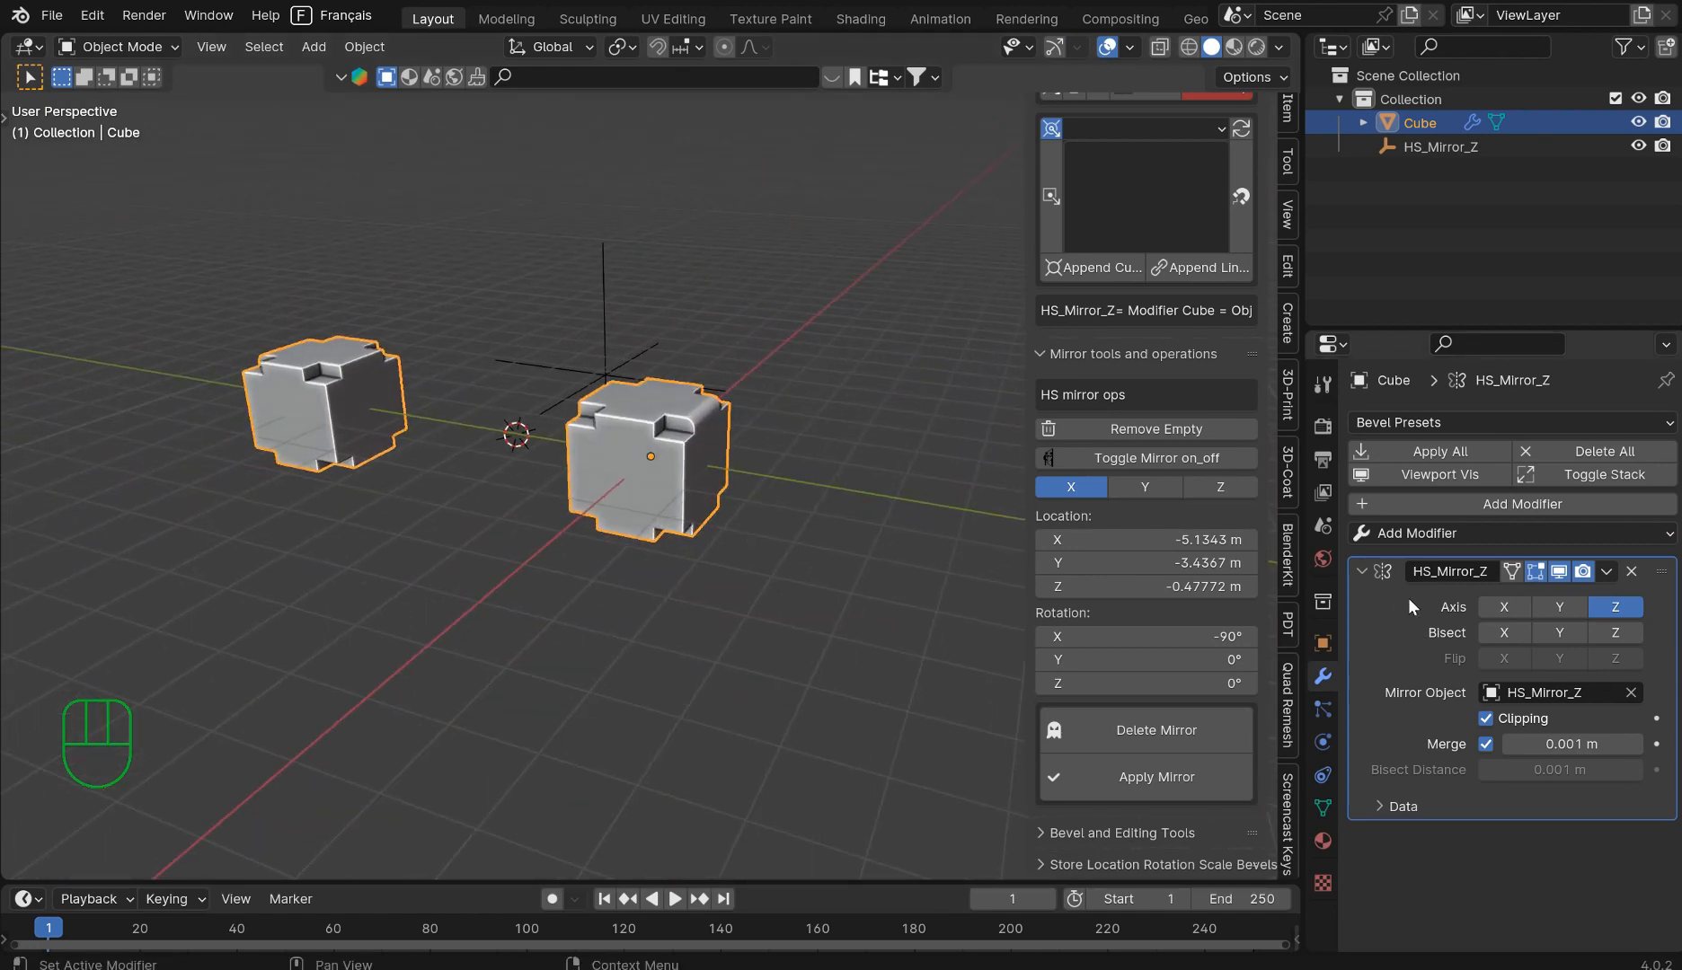
scroll(794, 373, "up", 3)
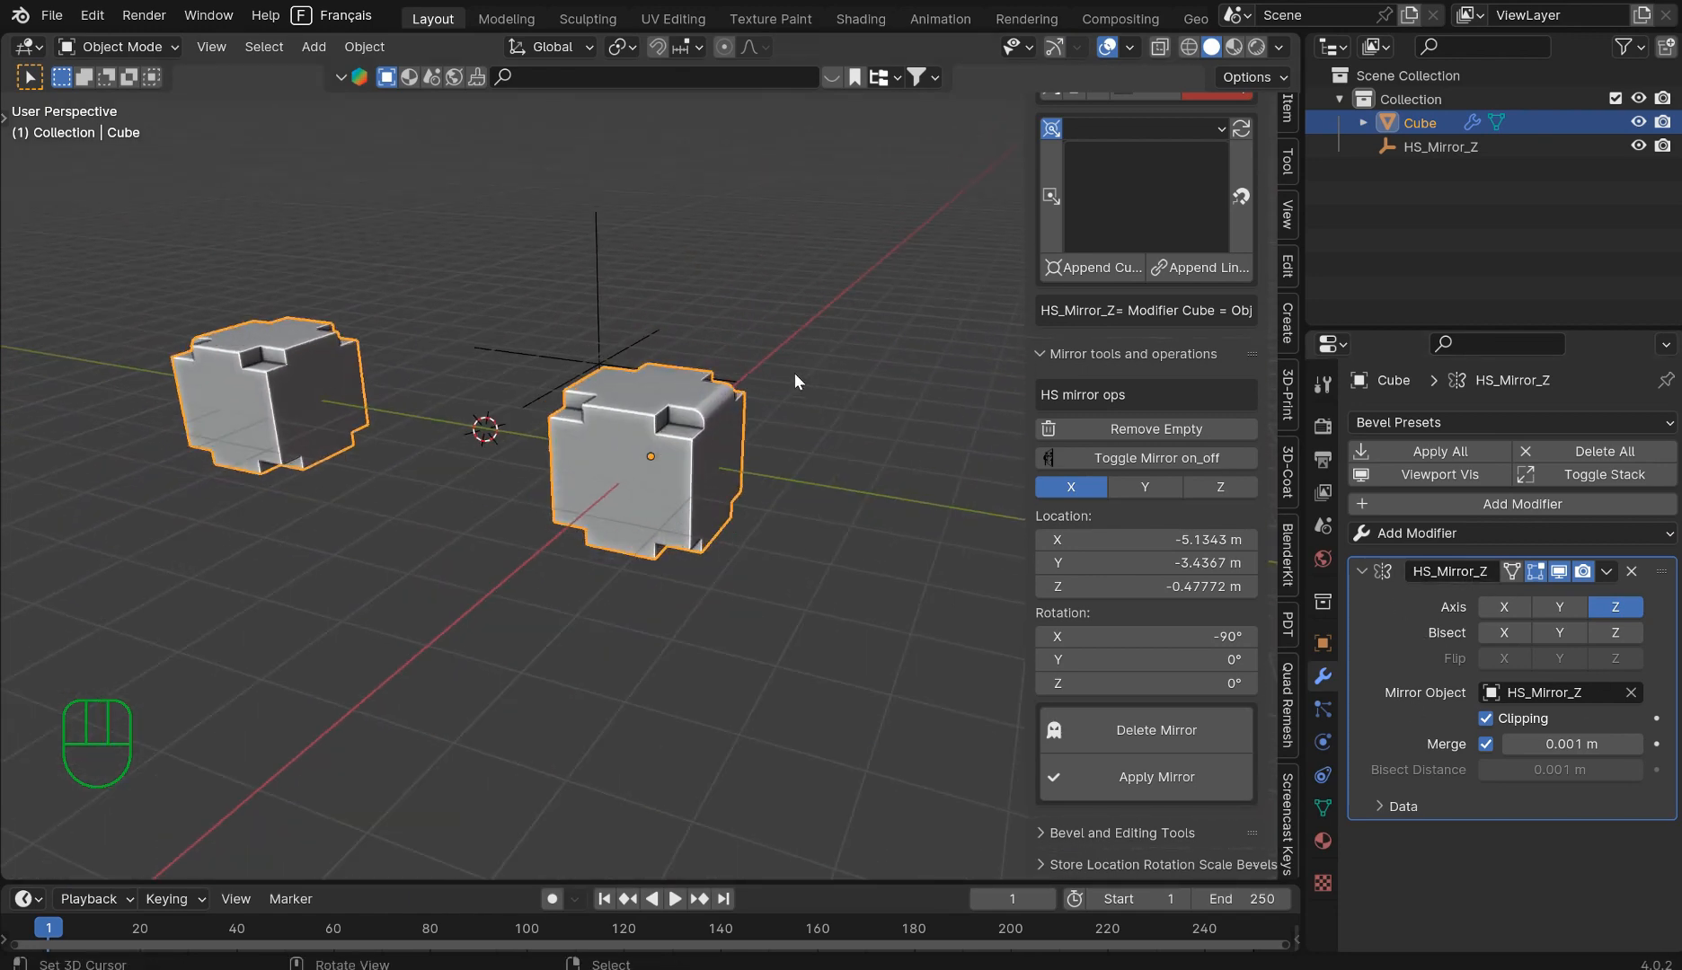
left_click(1117, 775)
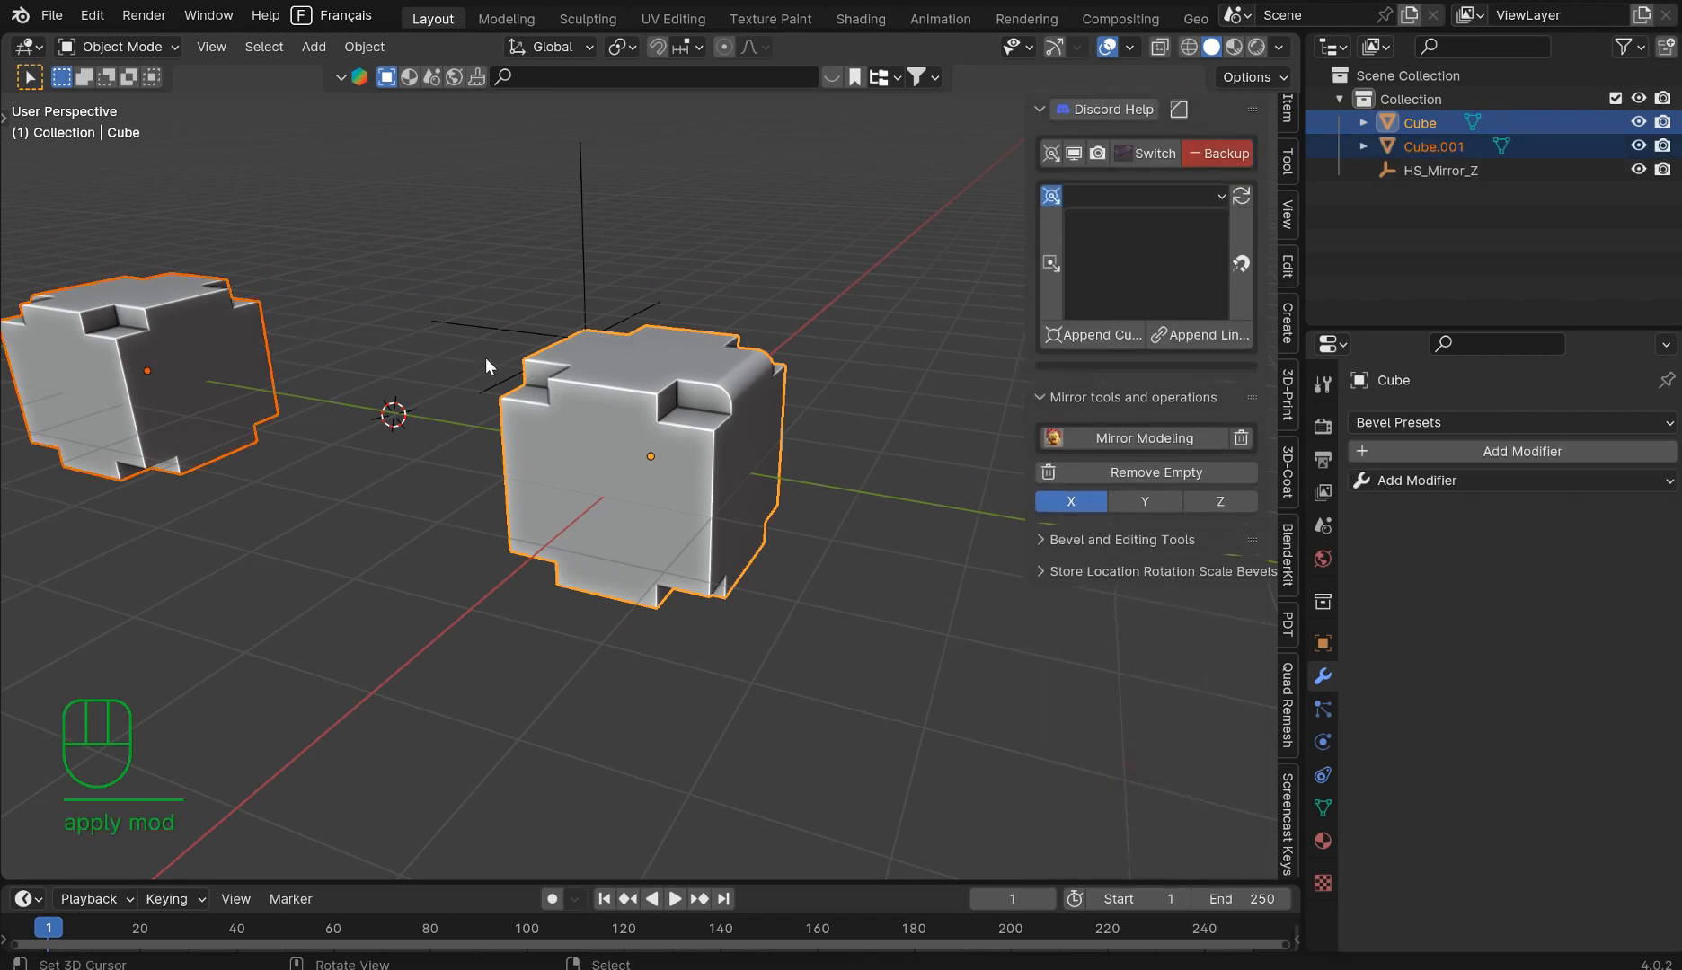
middle_click_drag(485, 358, 315, 278)
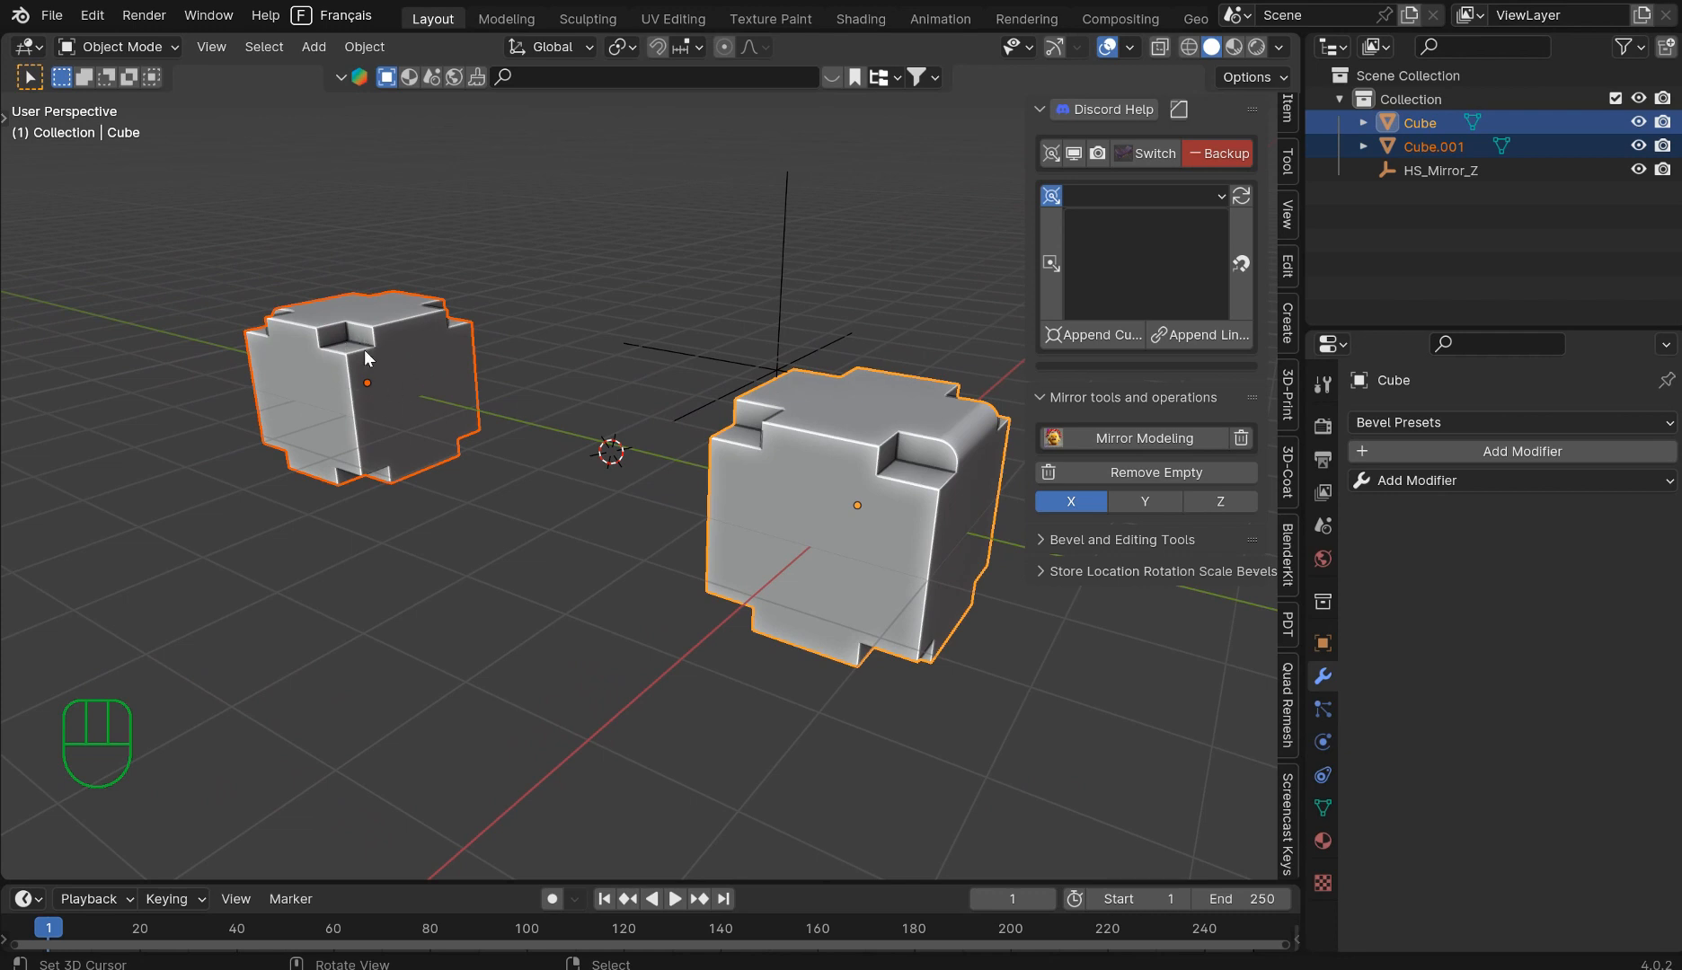
Step: Try the empty removal and undo it, then select the HS_Mirror_Z empty and remove it
left_click(1164, 473)
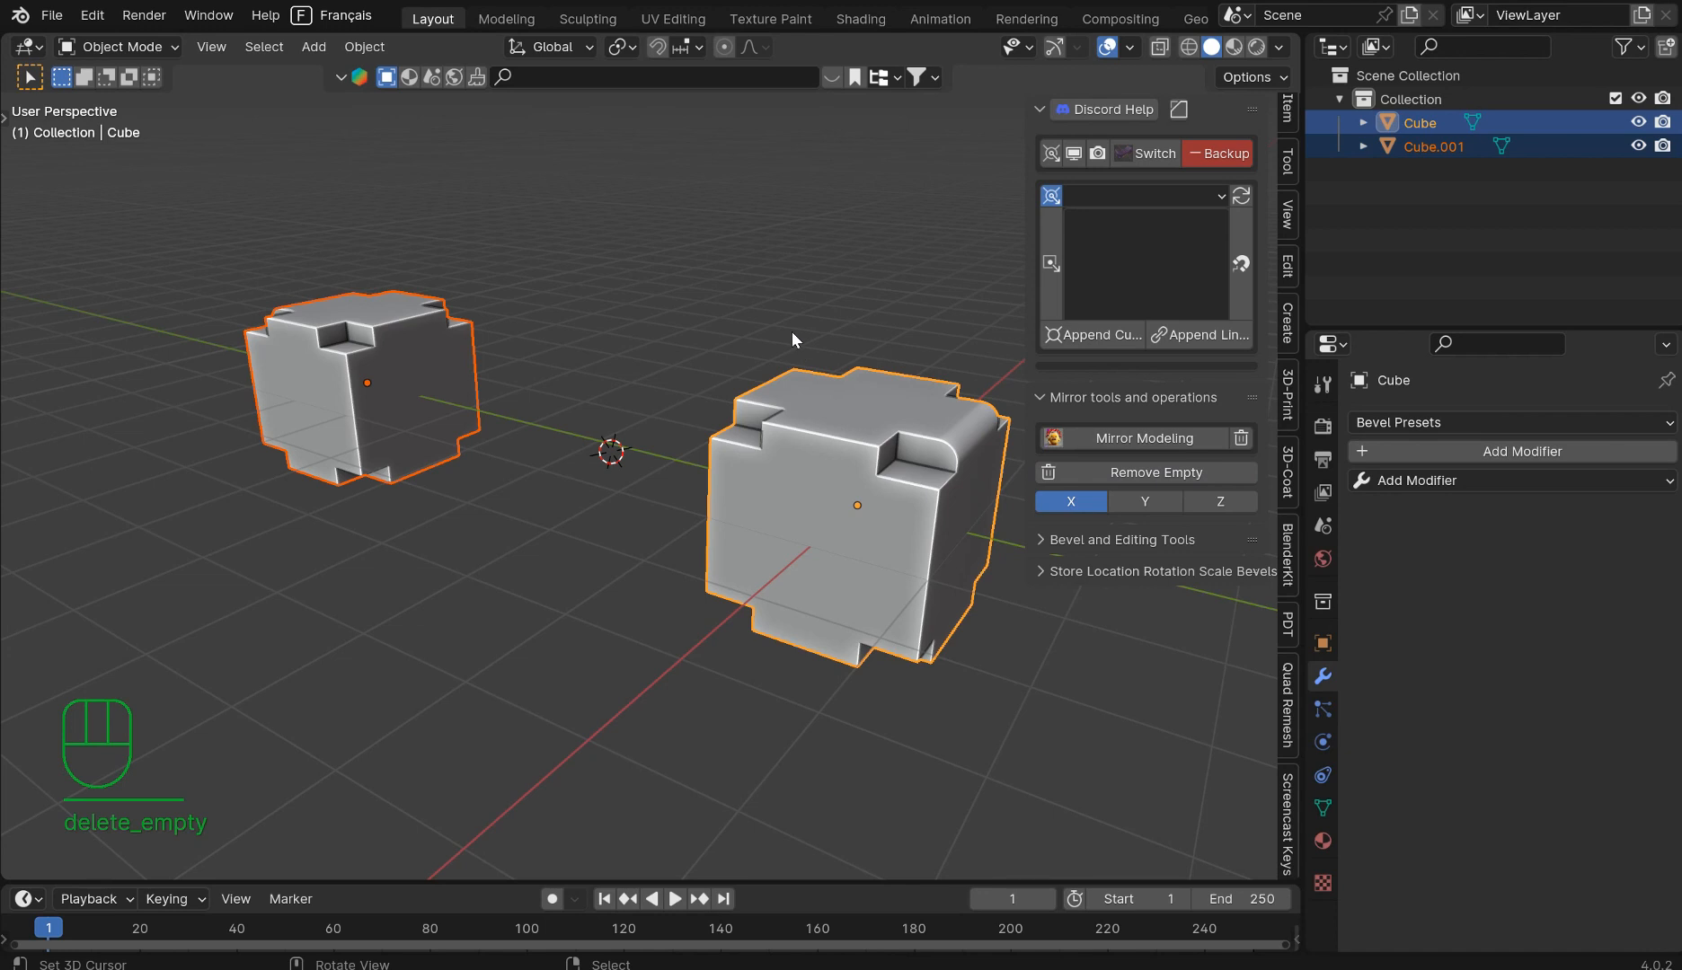
key("ctrl+z")
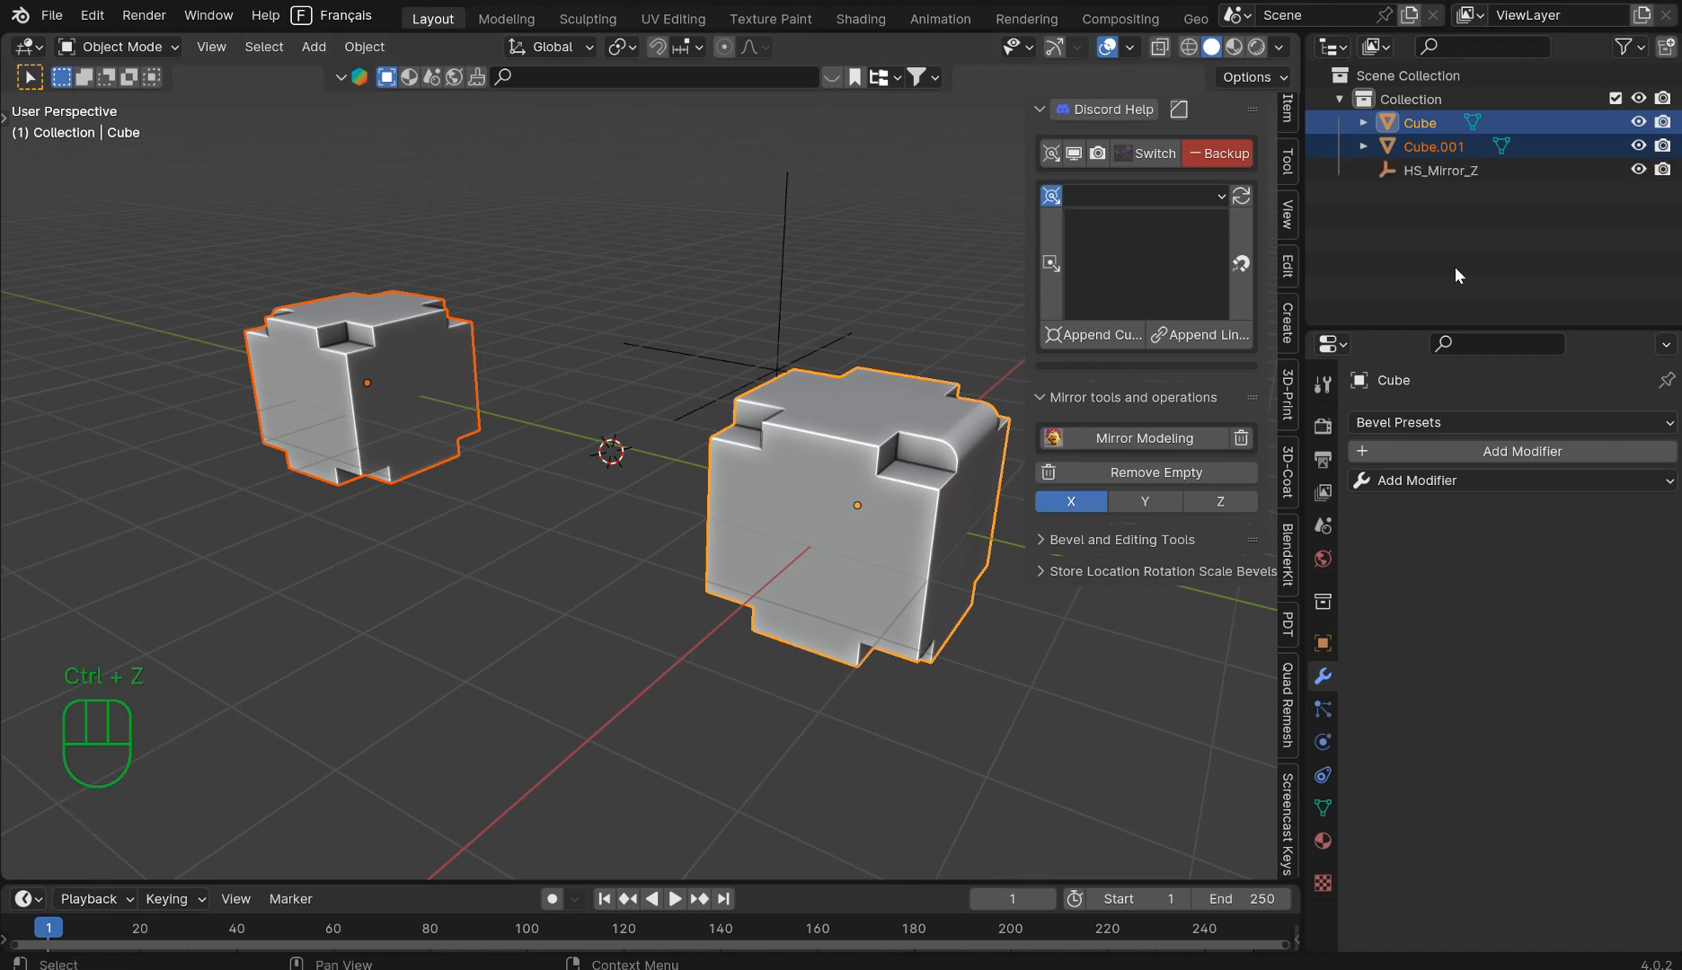
left_click(1434, 171)
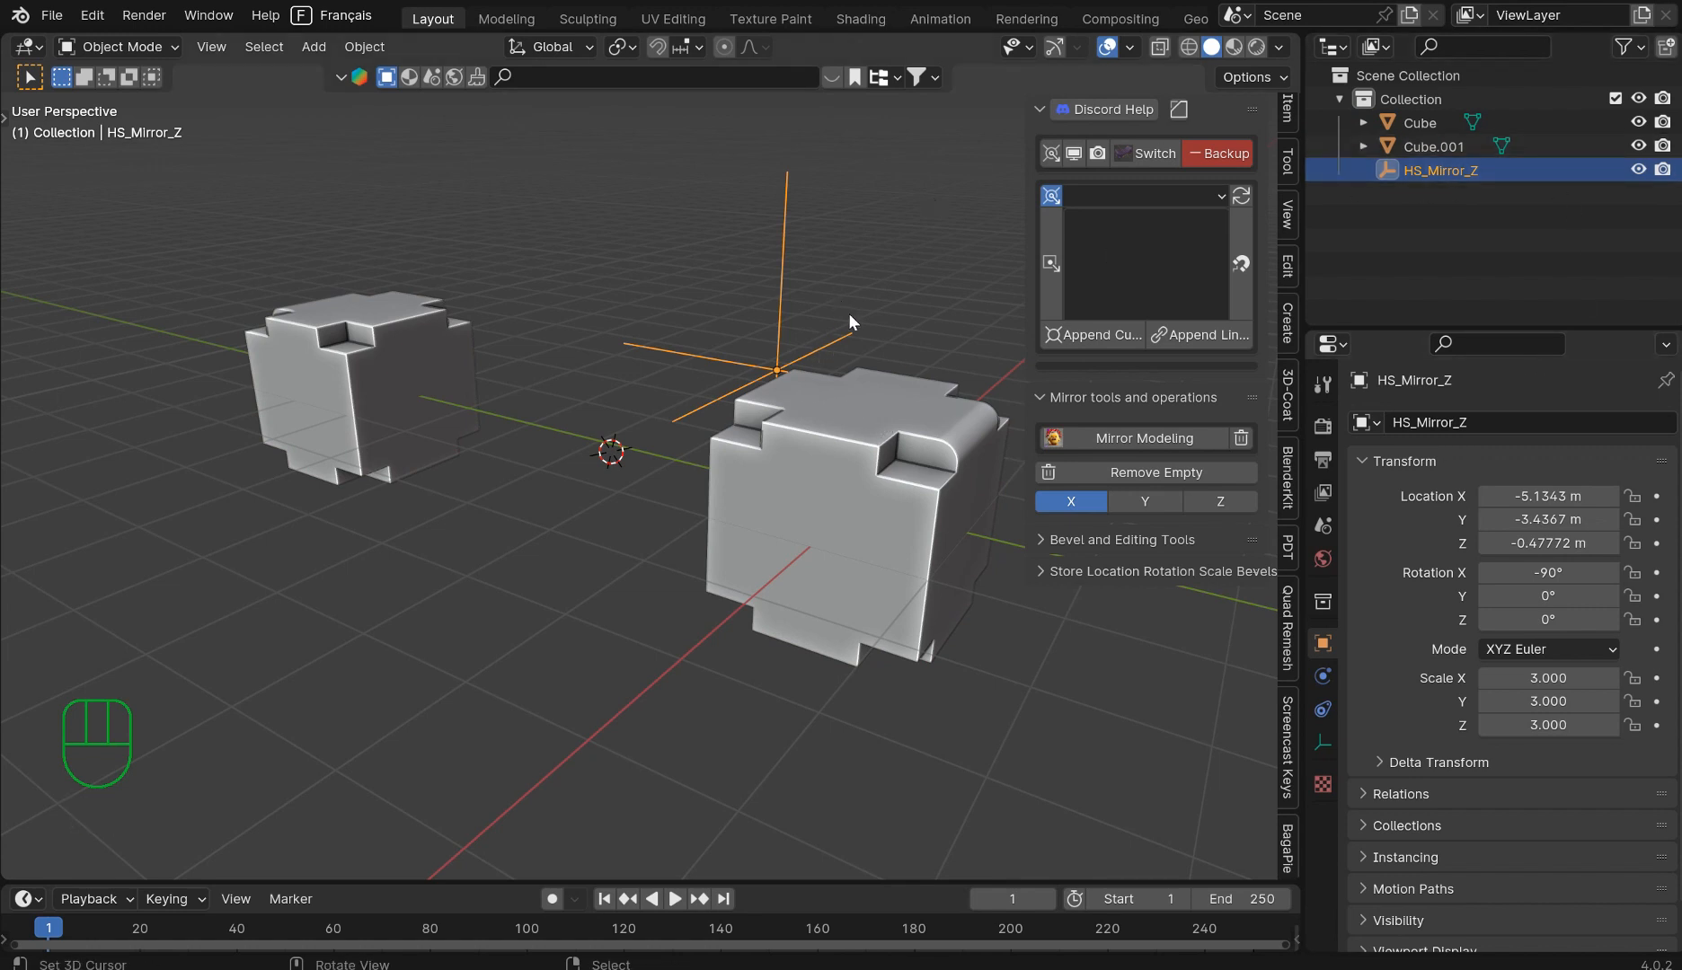
left_click(1172, 474)
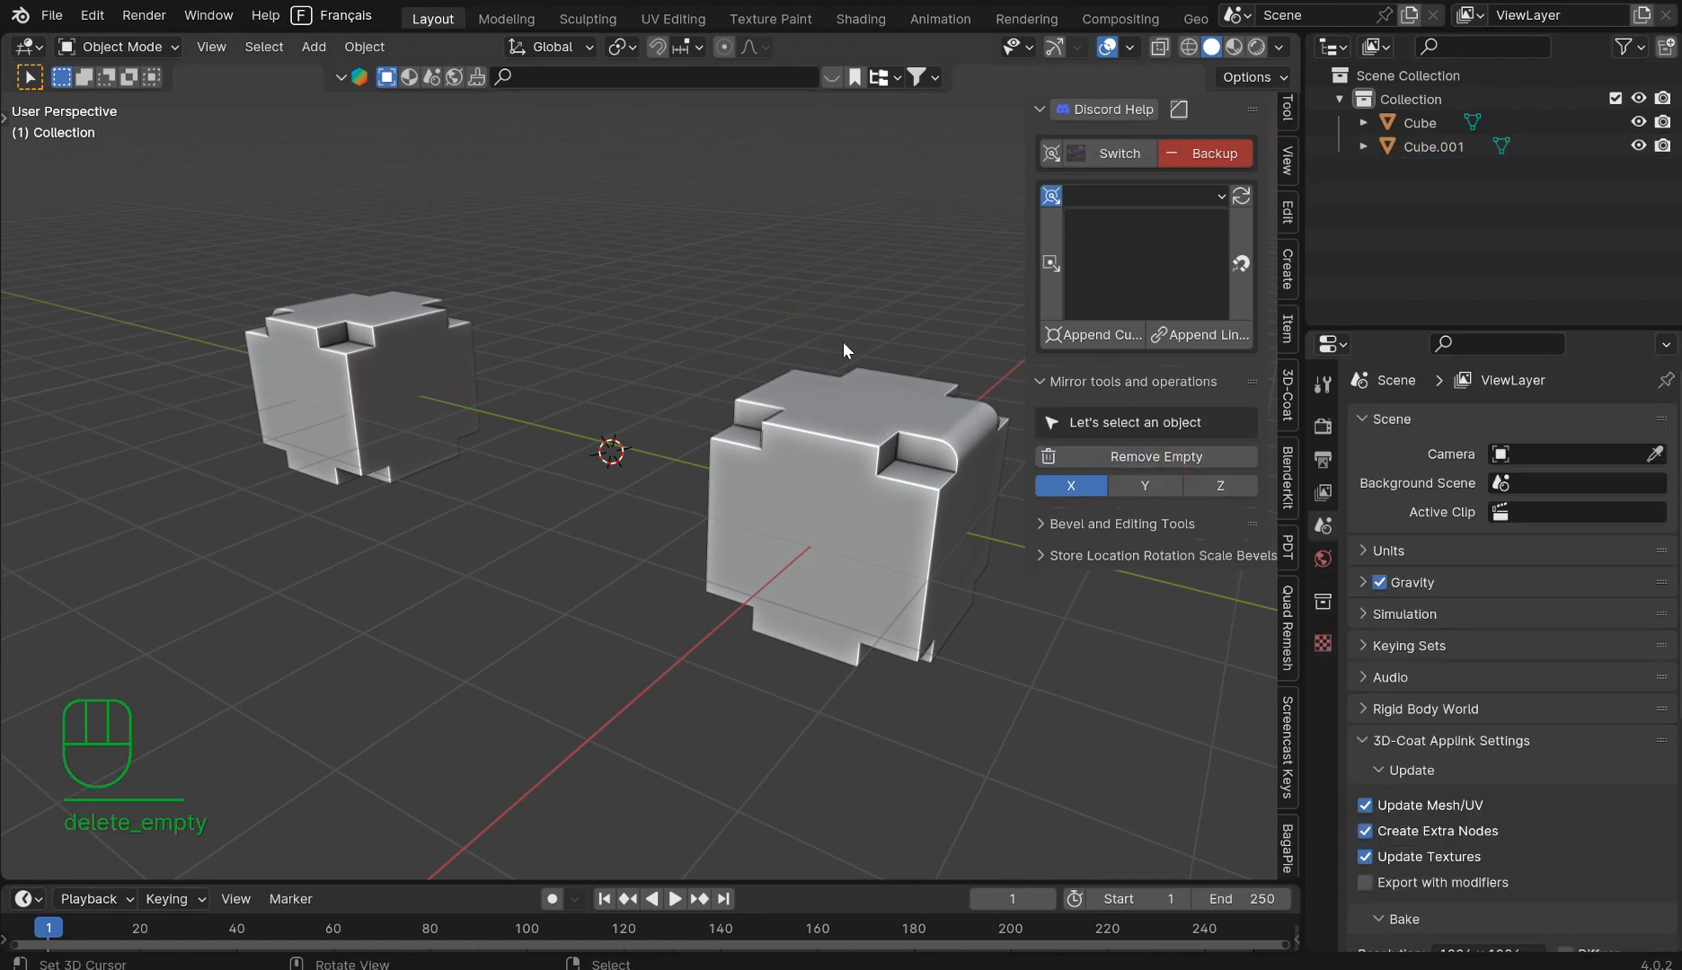
Step: Undo the removal of the empty and the applied mirror to restore the cube's mirror modifier
middle_click_drag(805, 308, 766, 302)
key("ctrl+z")
key("ctrl+z")
key("ctrl+z")
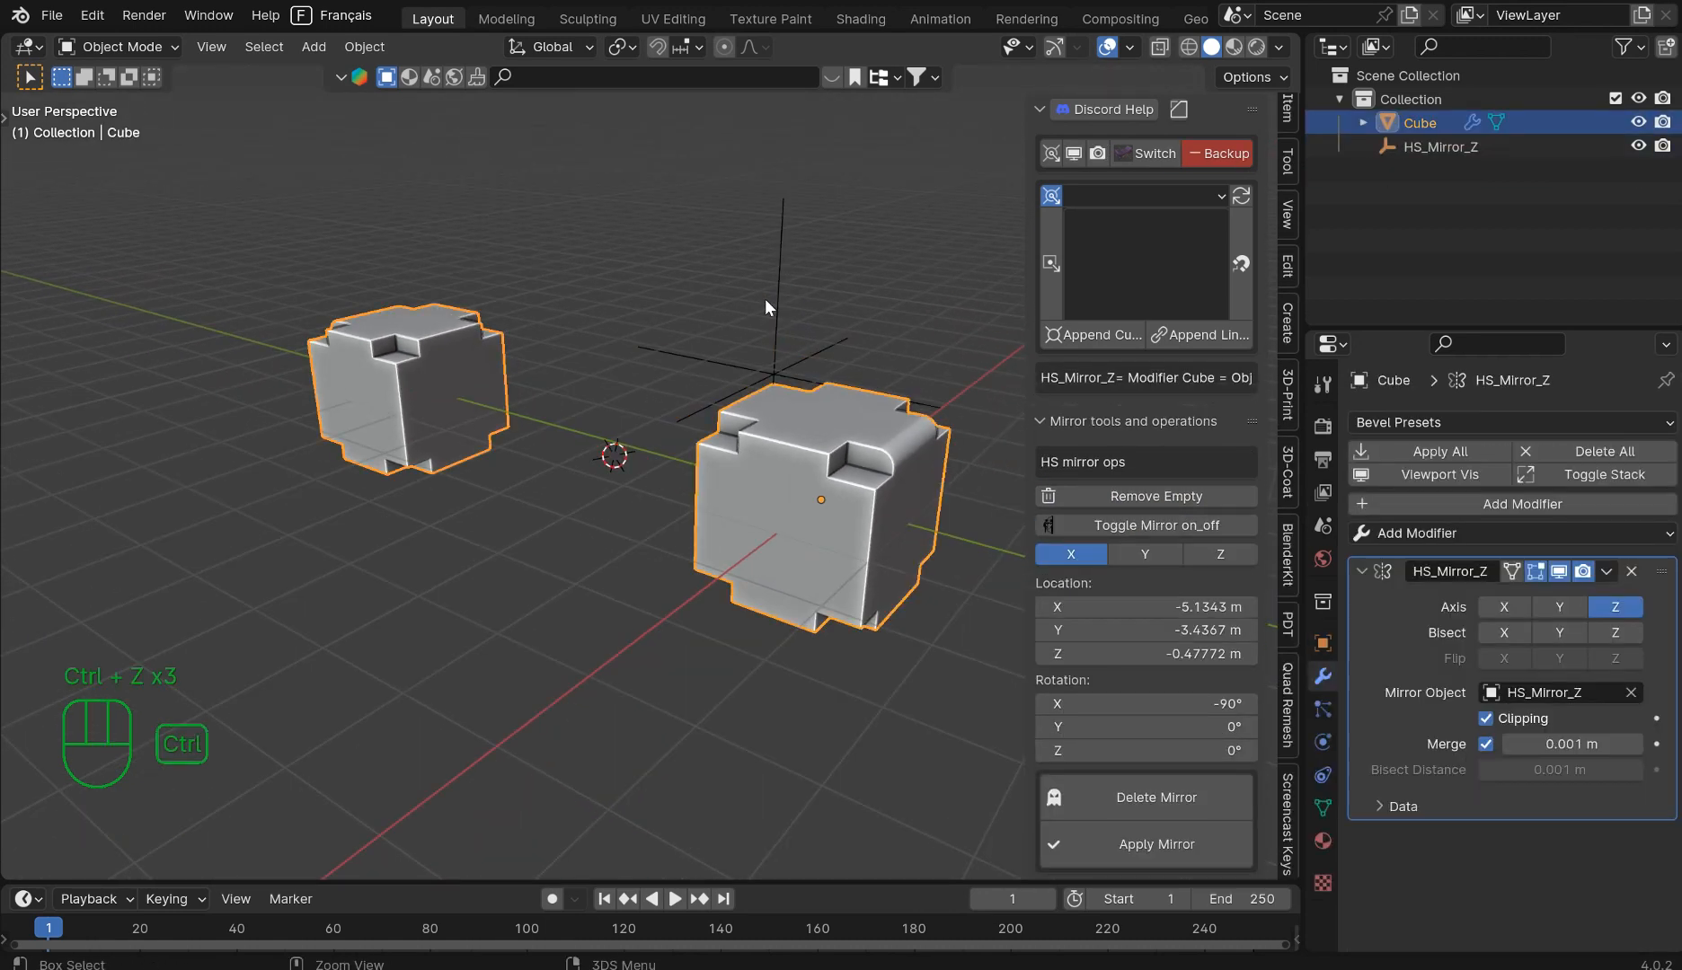
Step: Select the original cube, refresh the asset presets and browse the preset parts in the thumbnail library
left_click(812, 431)
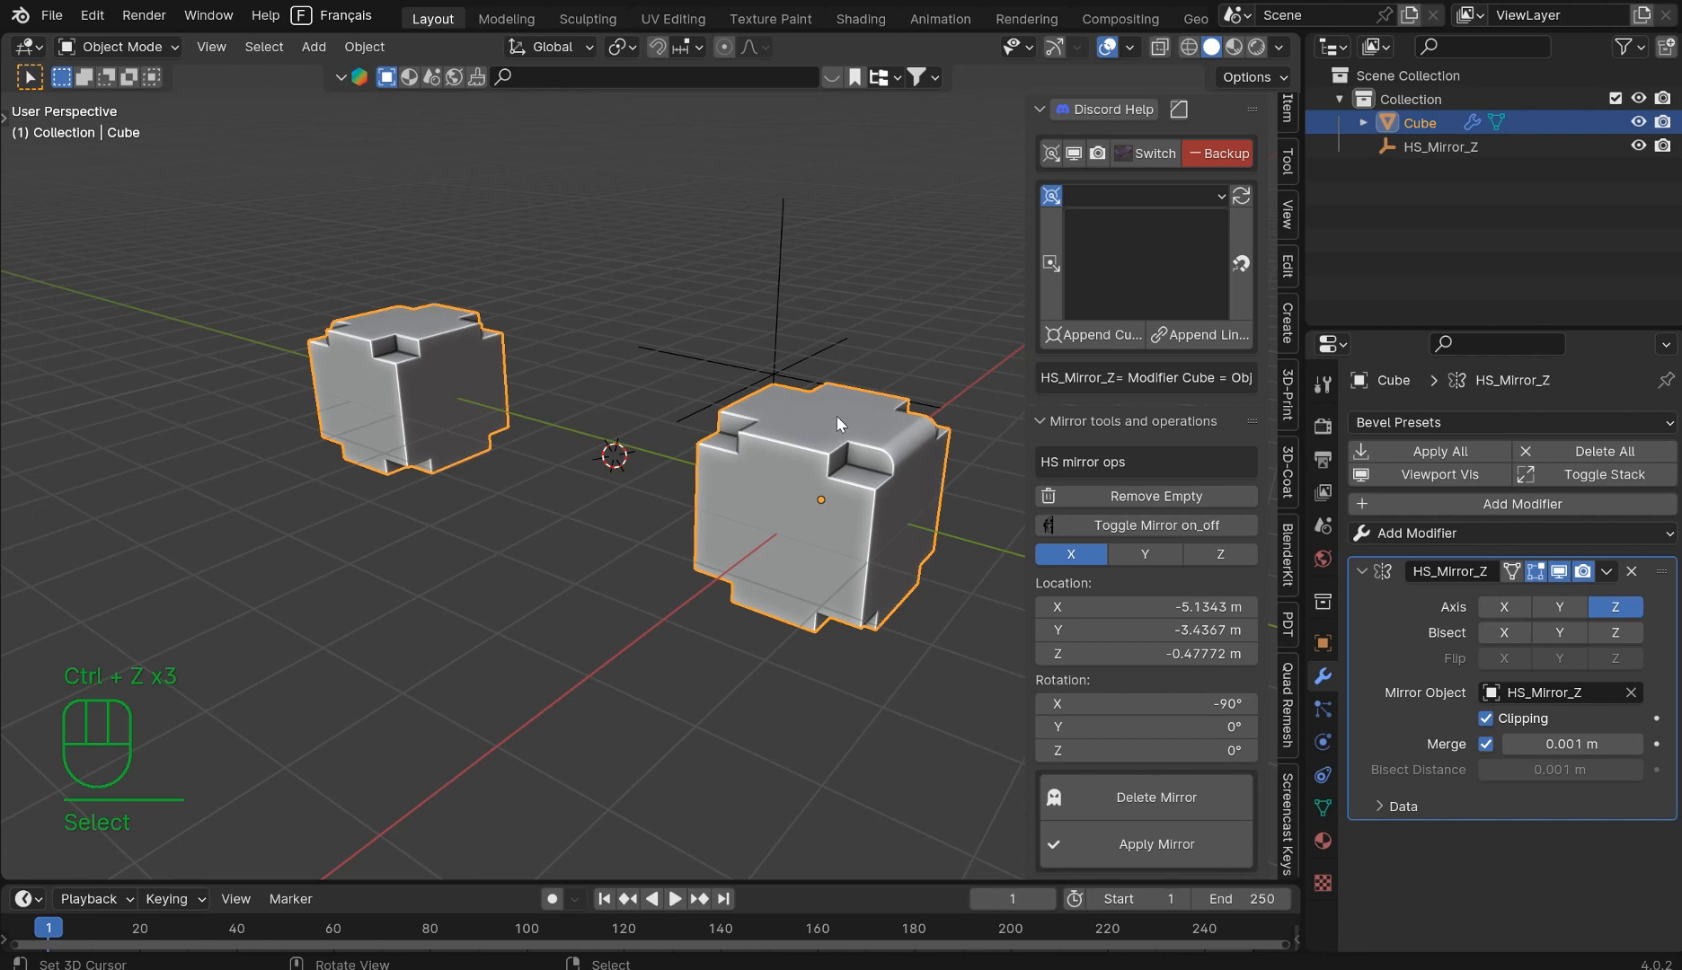
left_click(1243, 198)
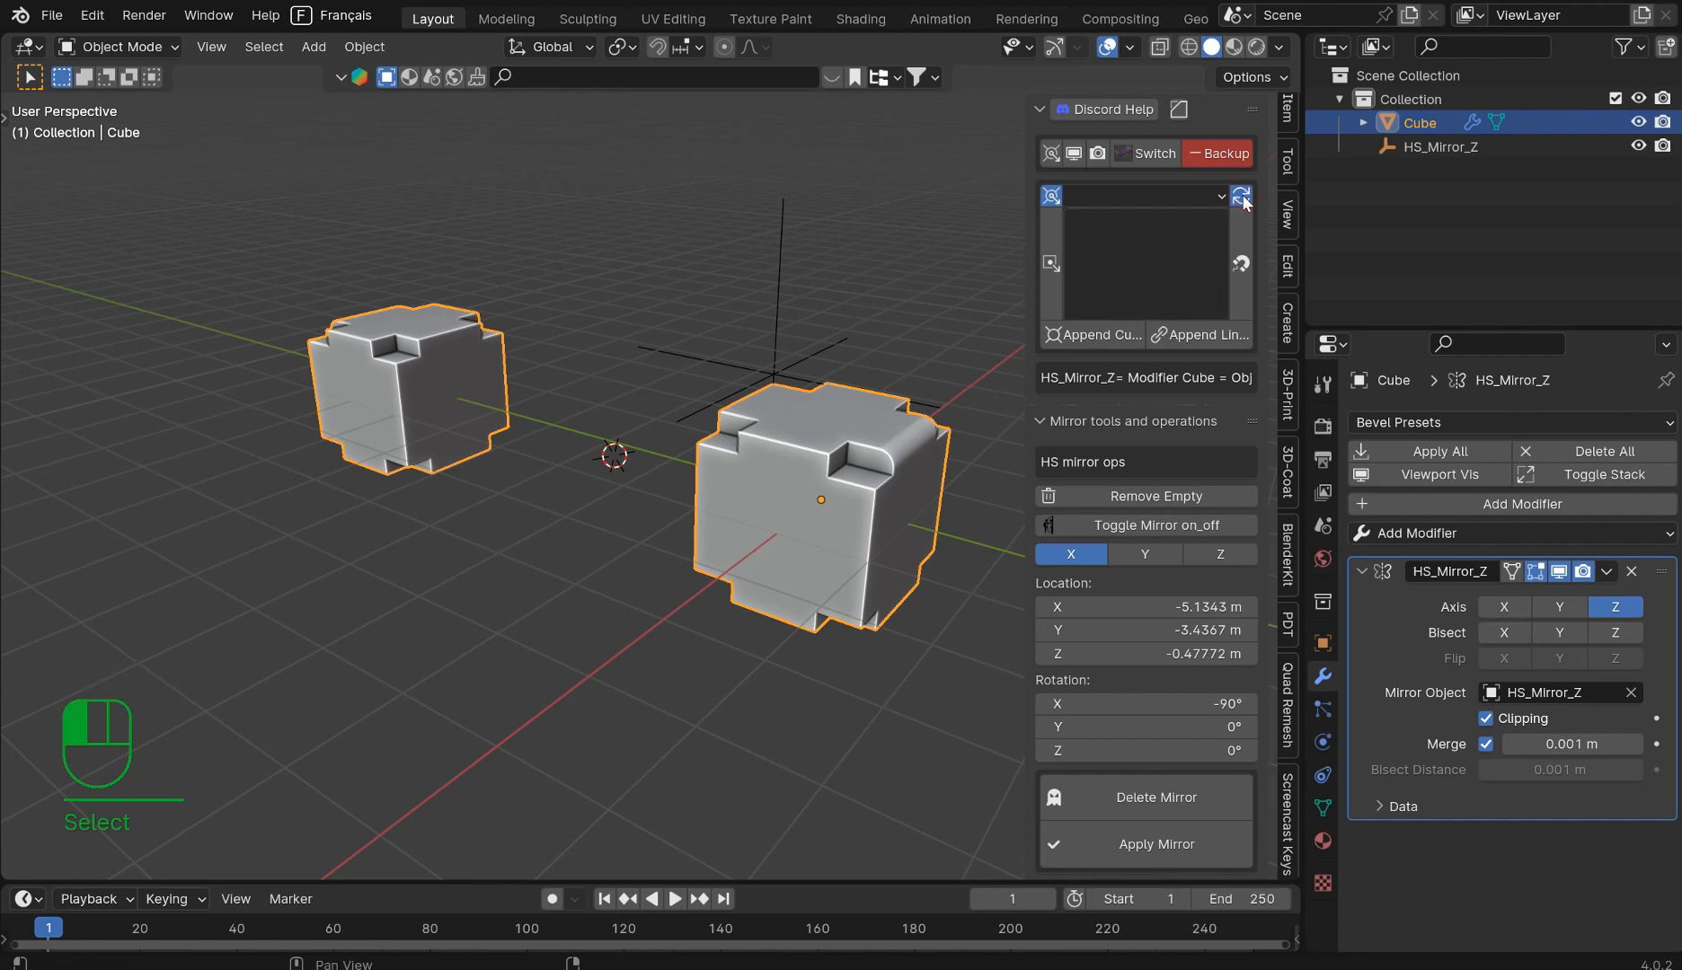
left_click(1157, 243)
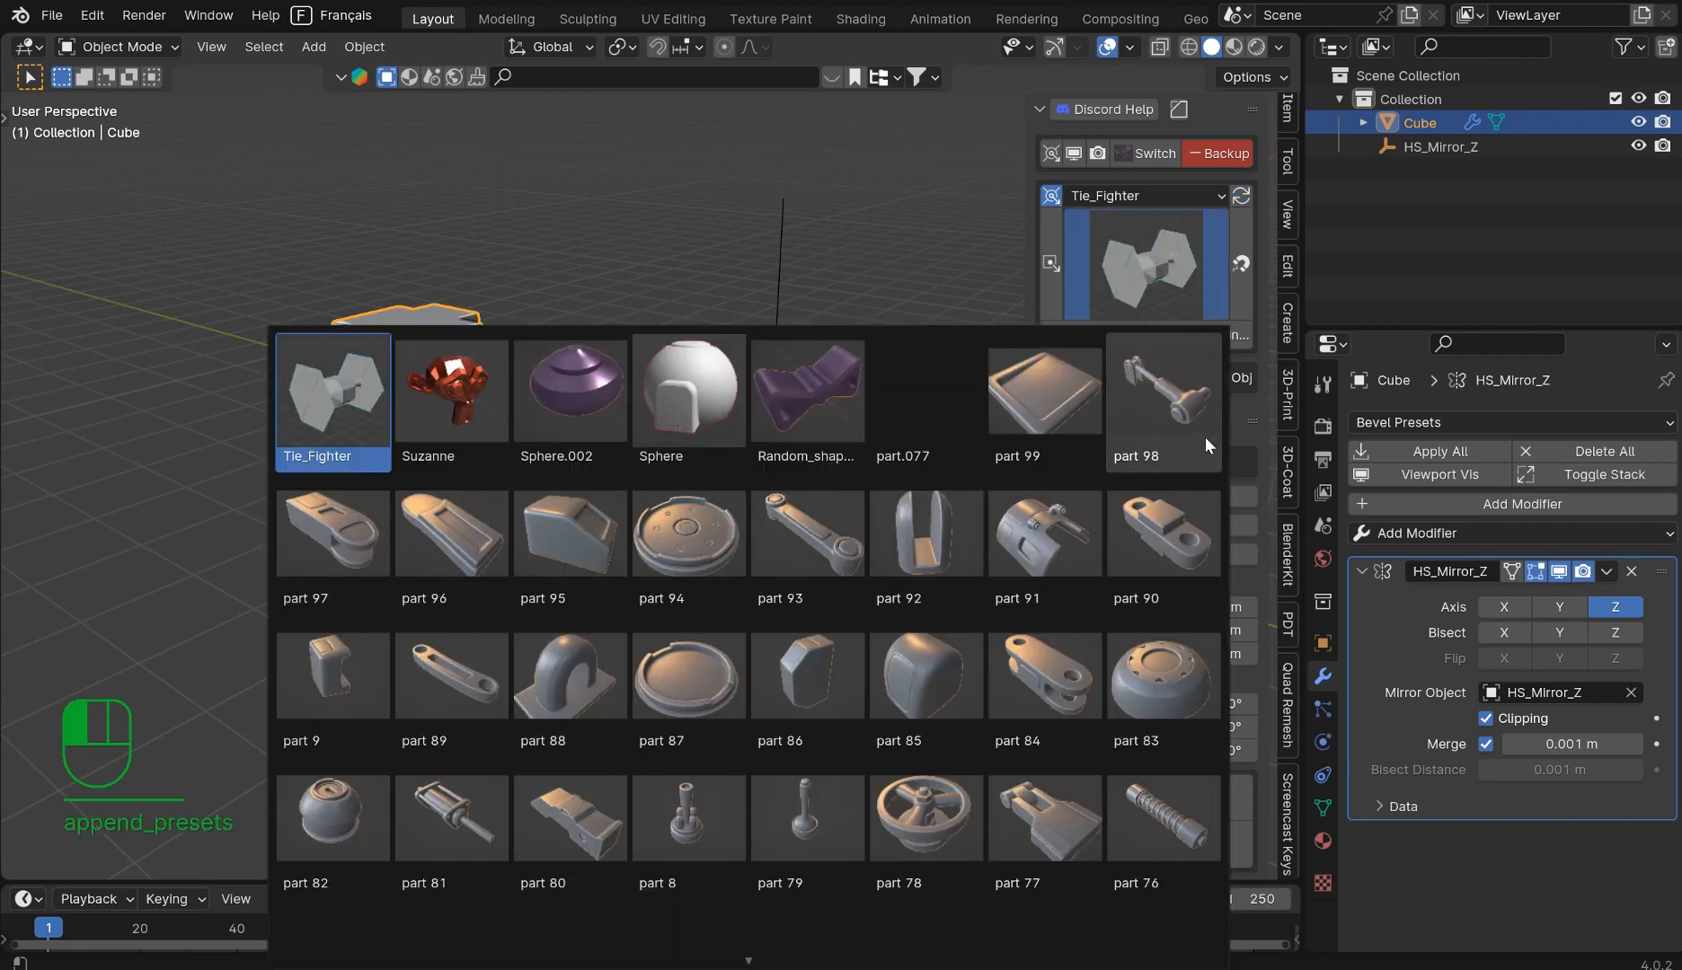
mouse_move(746, 961)
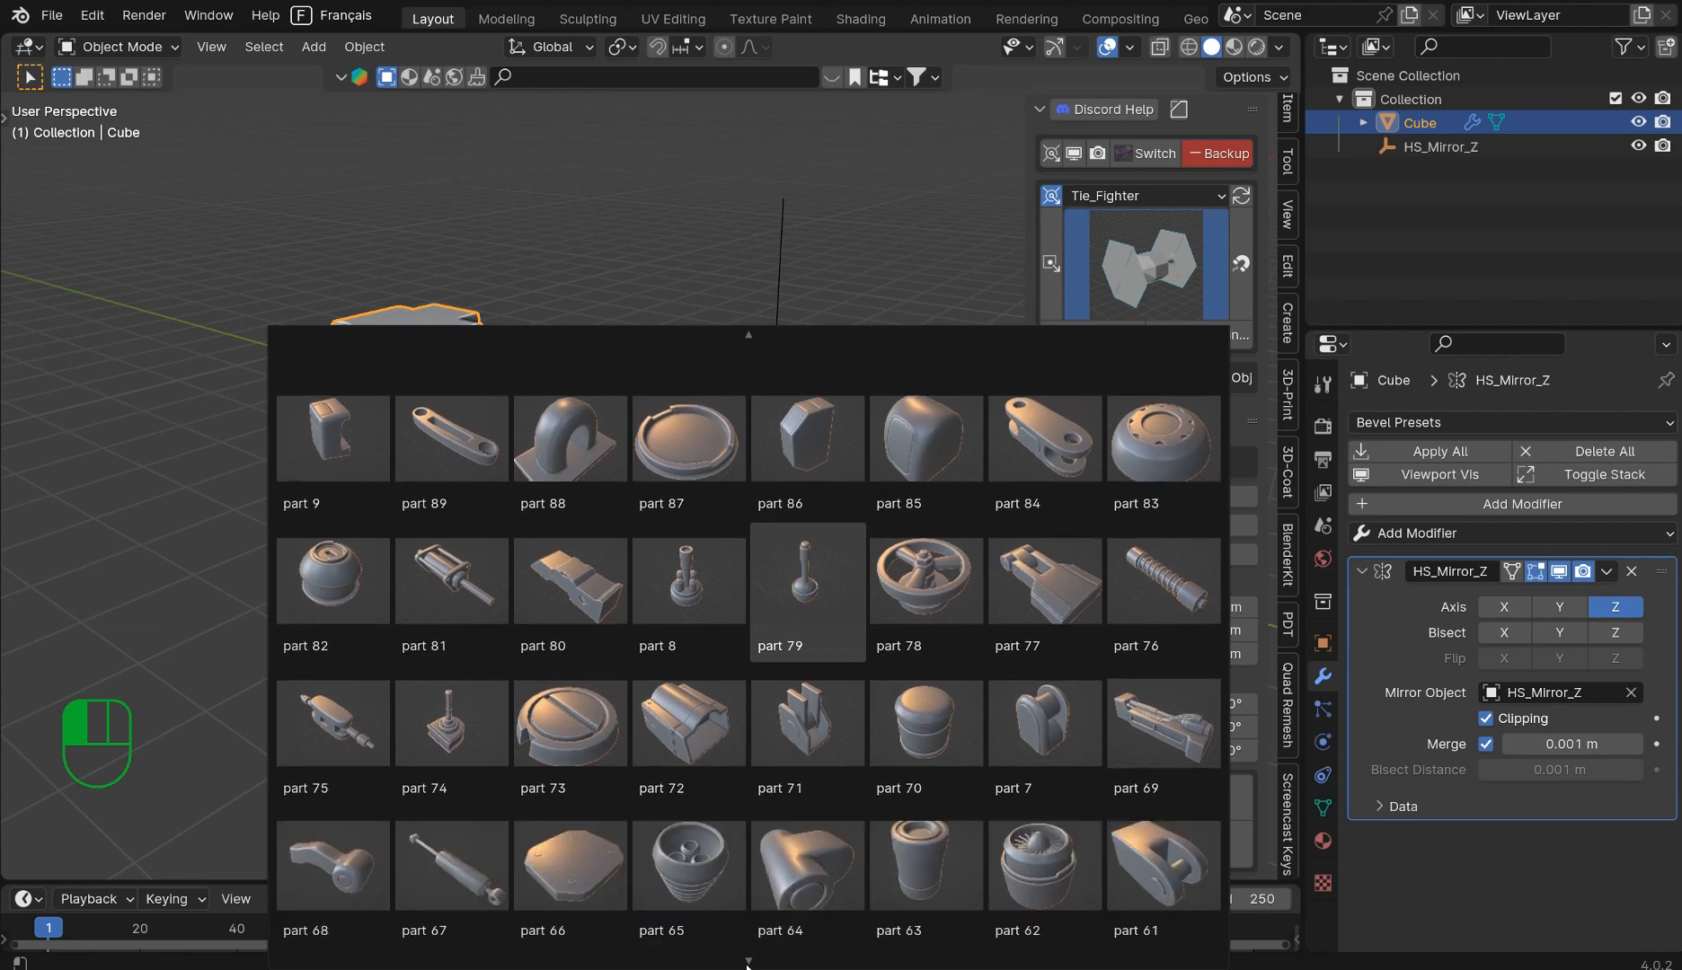